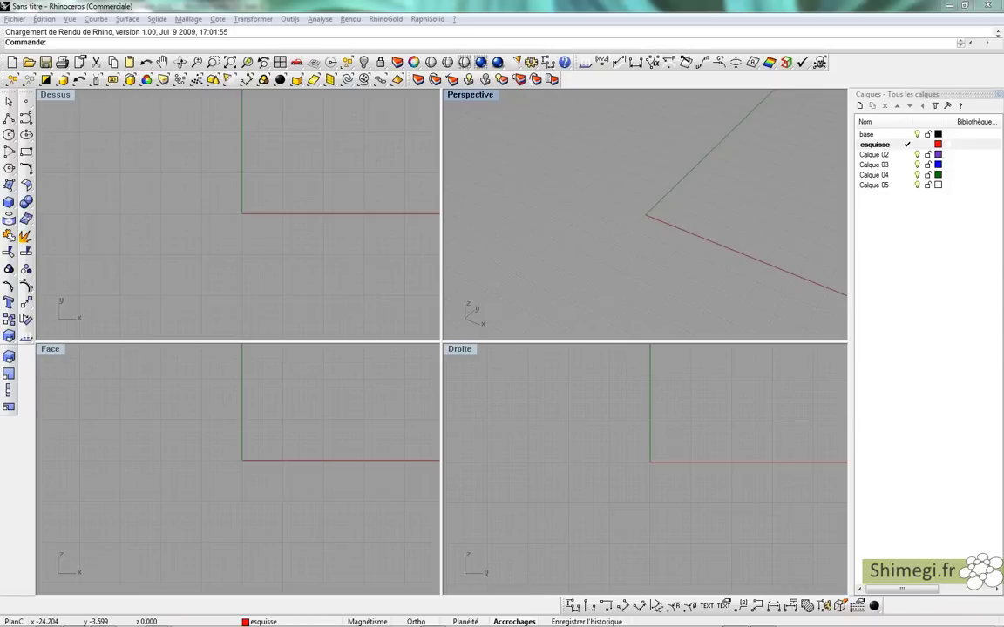
{"action": "left_click", "coordinate": [167, 6]}
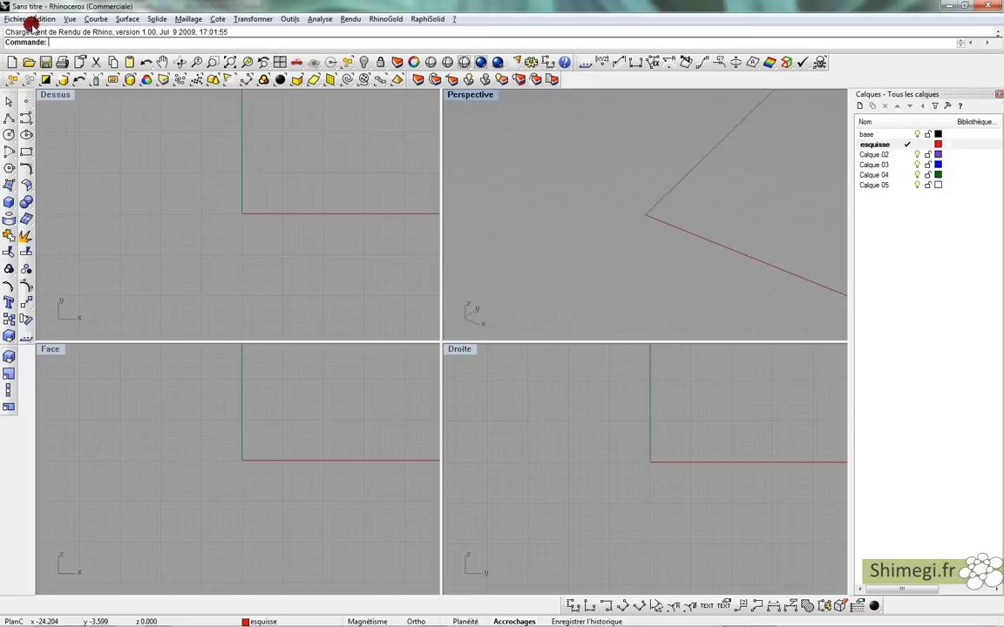
{"action": "left_click", "coordinate": [20, 19]}
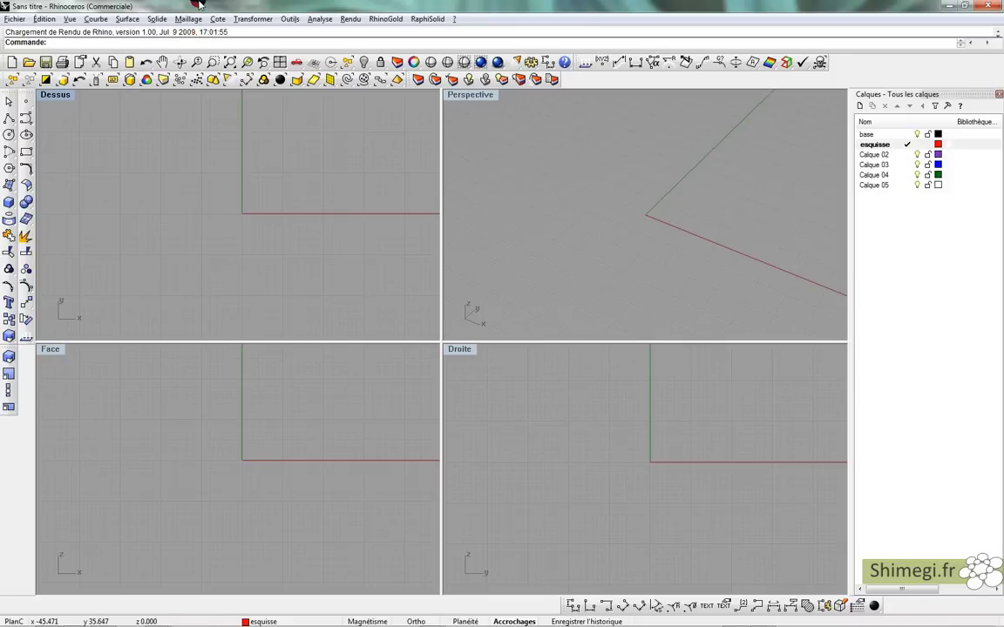
{"action": "left_click", "coordinate": [19, 19]}
{"action": "mouse_move", "coordinate": [44, 19]}
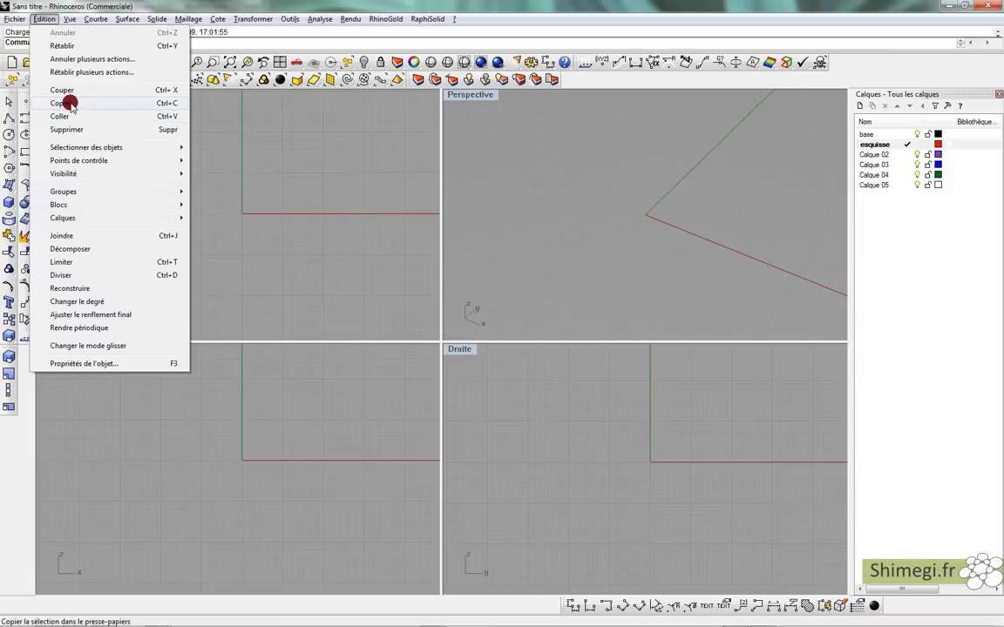
{"action": "left_click", "coordinate": [61, 45]}
{"action": "left_click", "coordinate": [70, 19]}
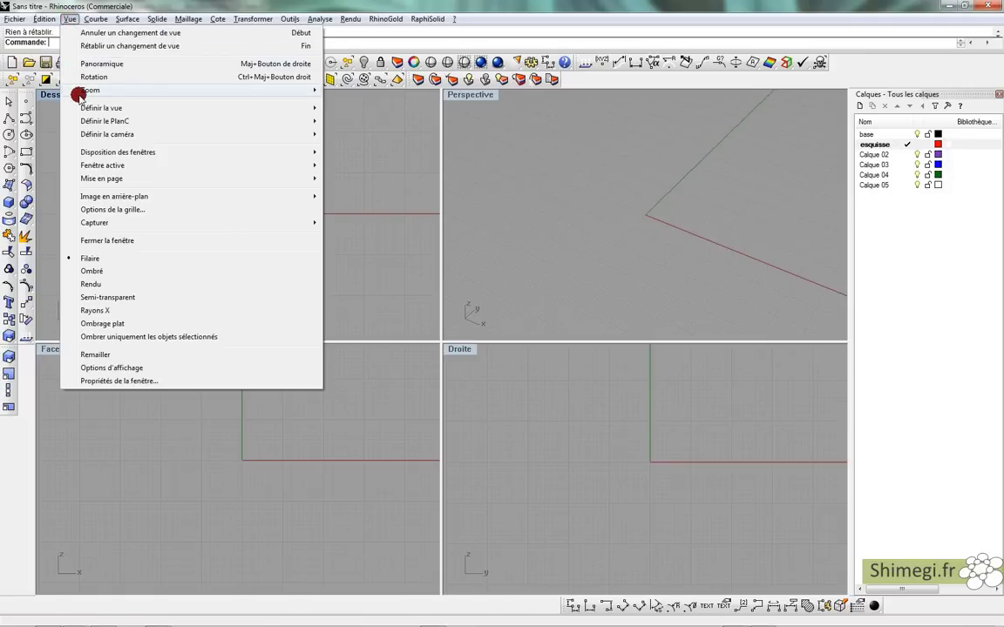
{"action": "mouse_move", "coordinate": [93, 110]}
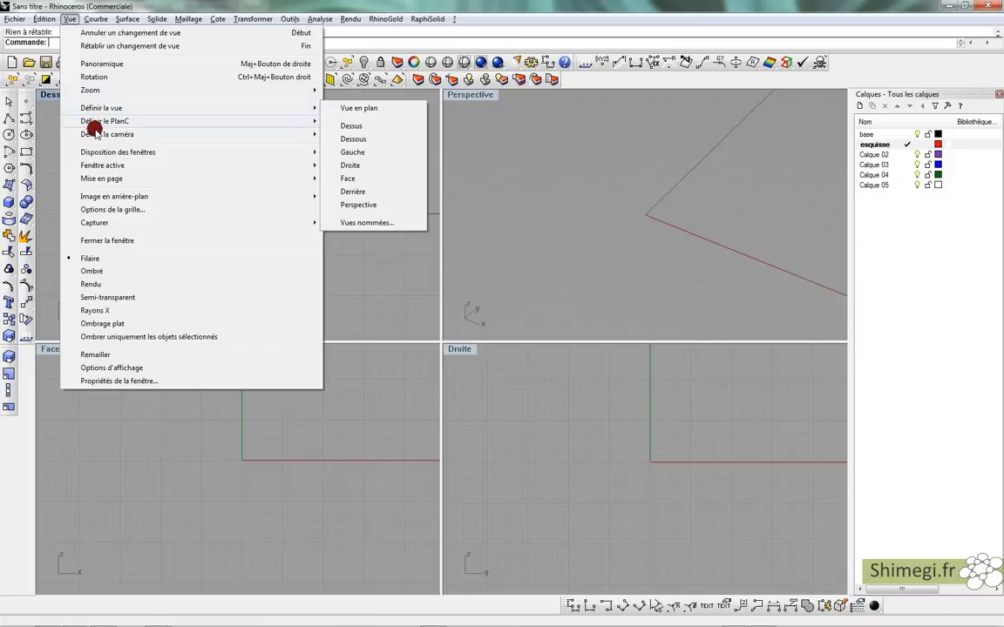
{"action": "mouse_move", "coordinate": [114, 195]}
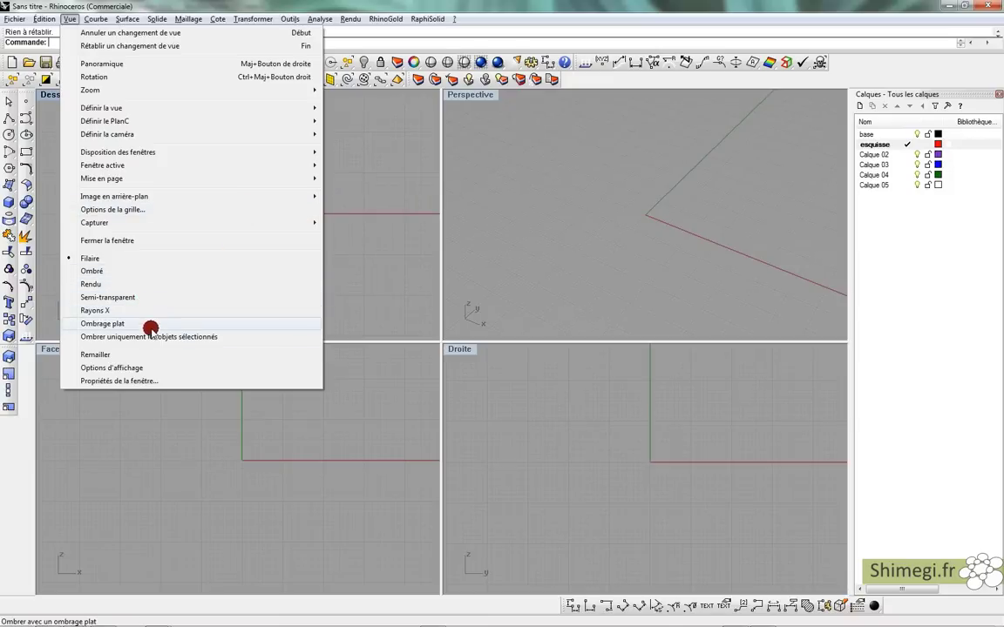
{"action": "left_click", "coordinate": [100, 8]}
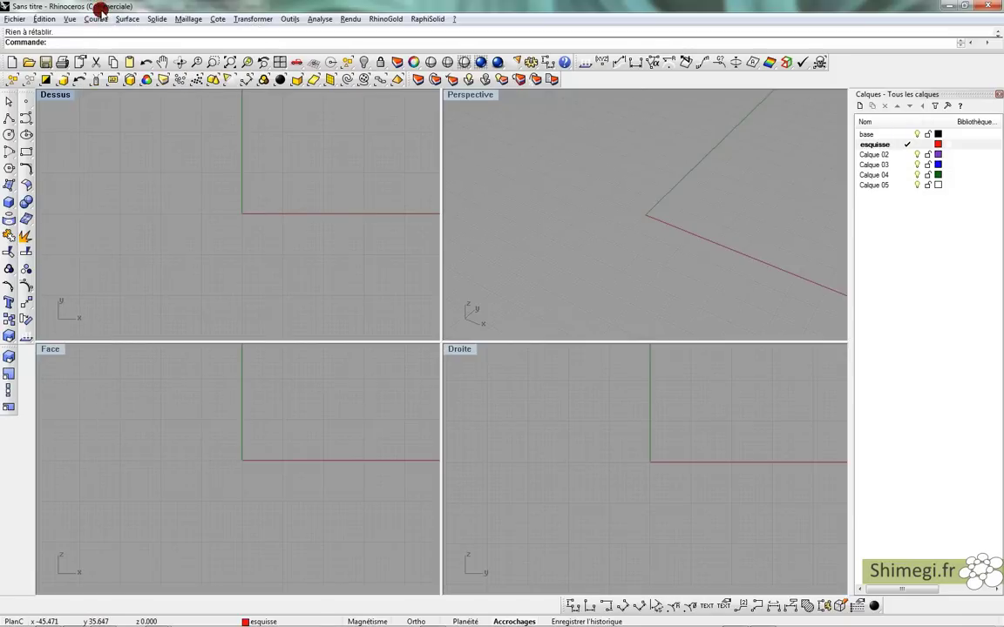
{"action": "left_click", "coordinate": [163, 41]}
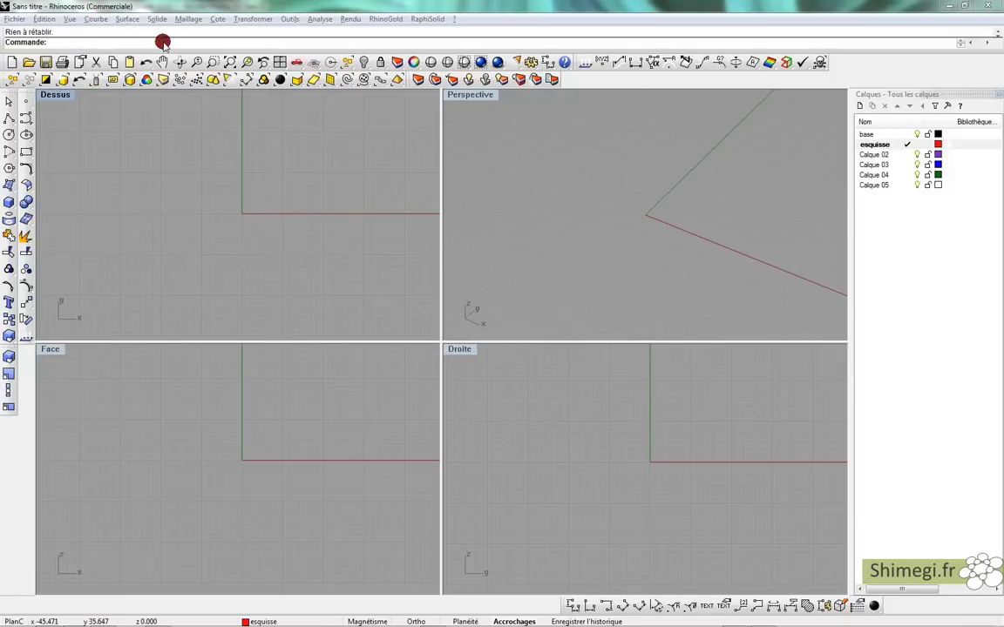
{"action": "left_click", "coordinate": [188, 4]}
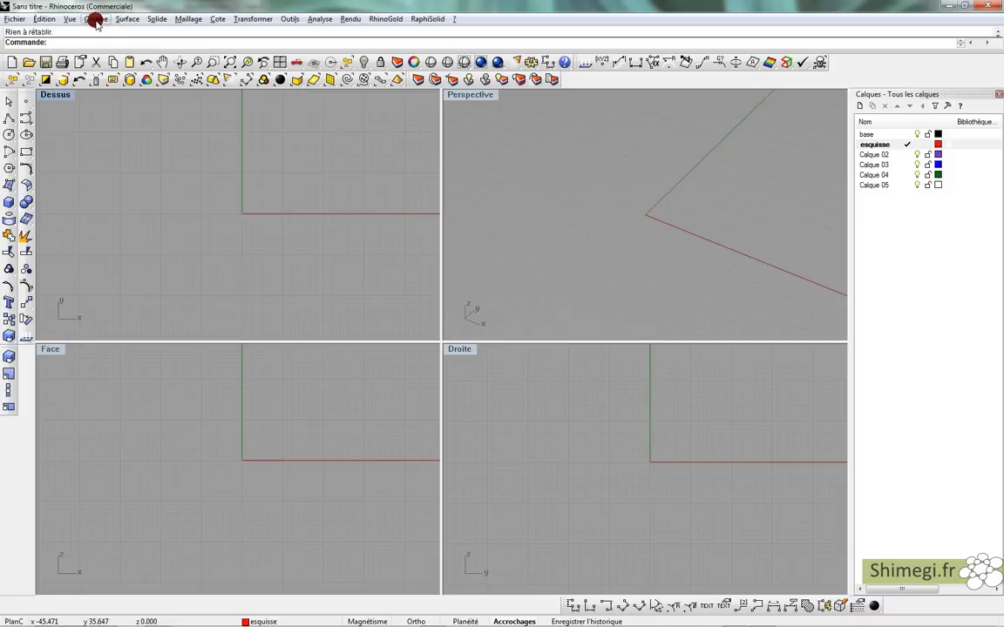
{"action": "left_click", "coordinate": [95, 19]}
{"action": "mouse_move", "coordinate": [100, 28]}
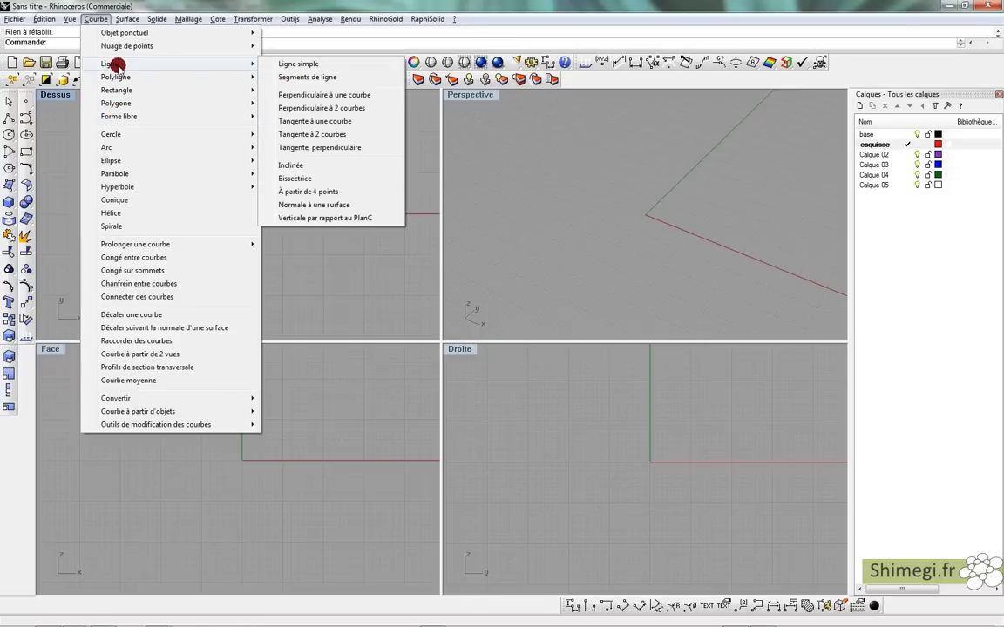
{"action": "mouse_move", "coordinate": [119, 92]}
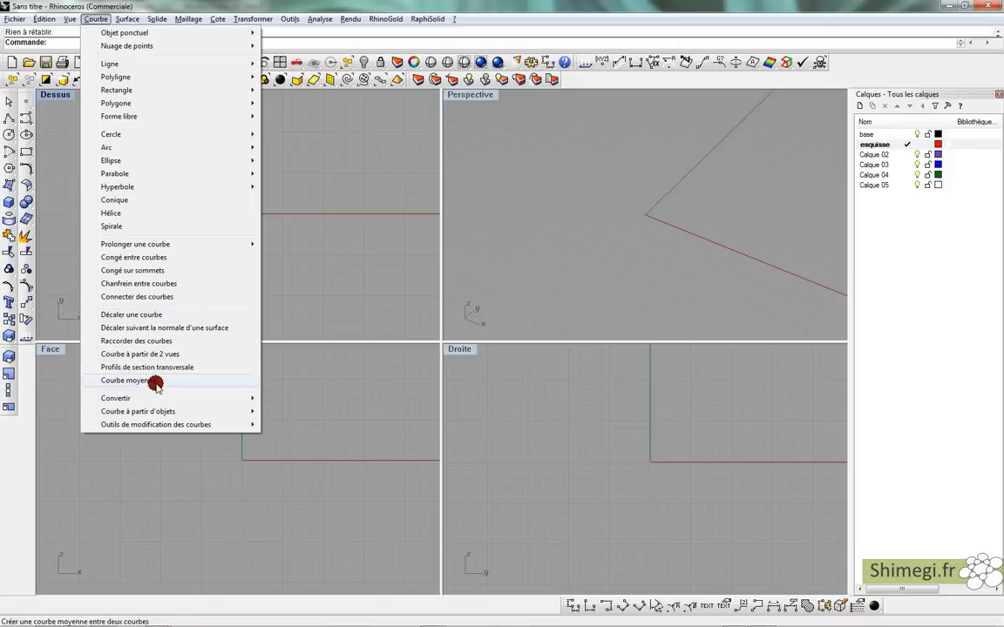
{"action": "mouse_move", "coordinate": [166, 399]}
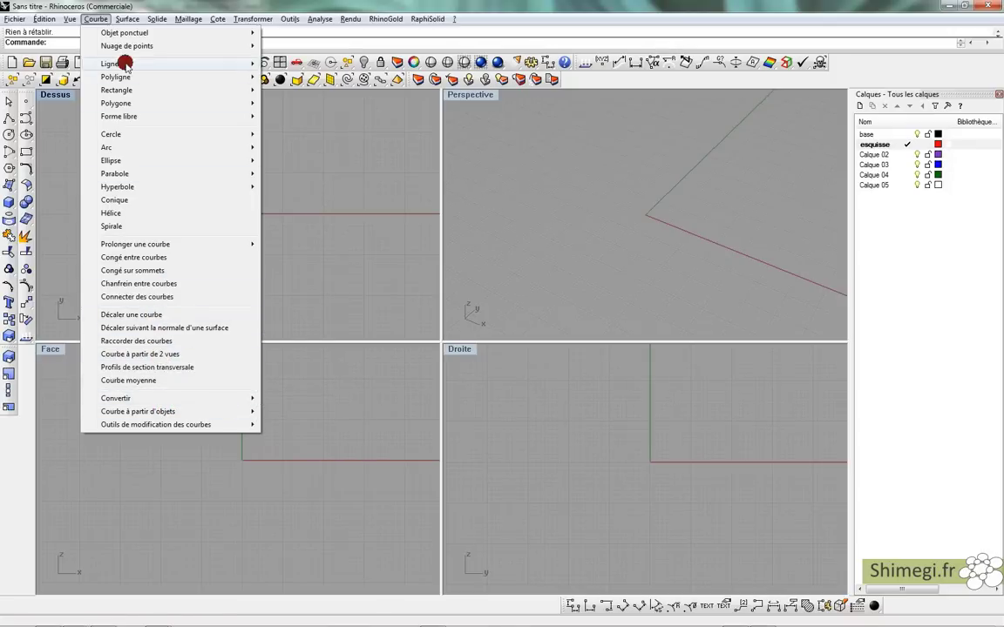
{"action": "left_click", "coordinate": [127, 19]}
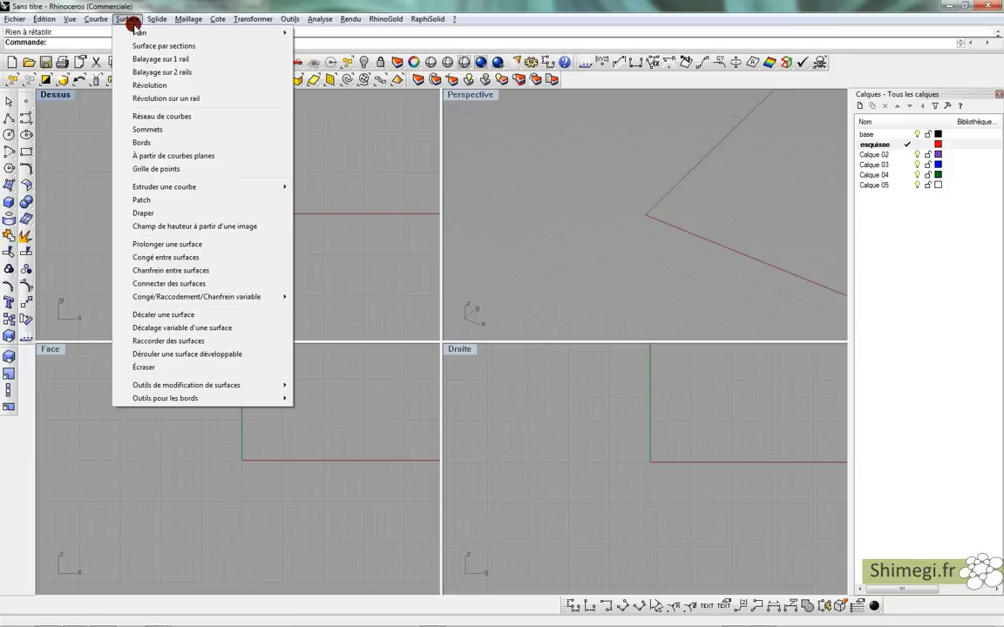
{"action": "mouse_move", "coordinate": [139, 32]}
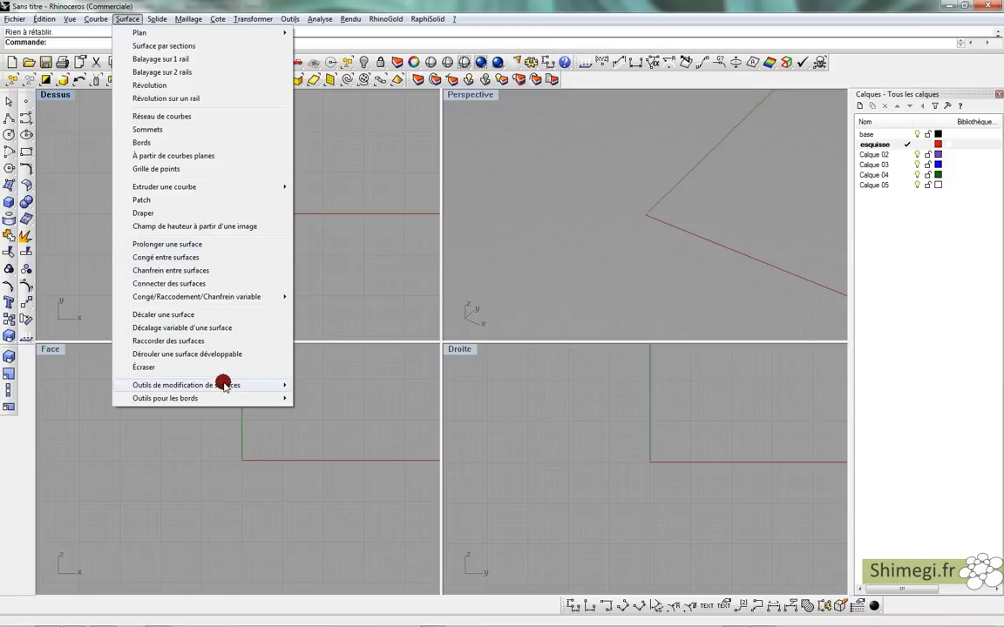
{"action": "mouse_move", "coordinate": [223, 384]}
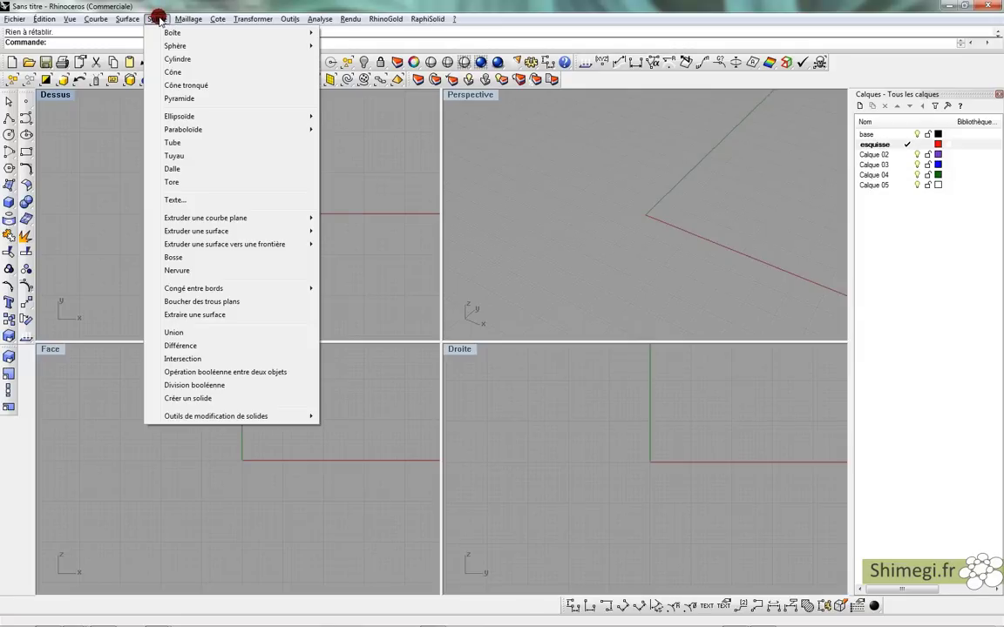
Create a thin upright solid box near the origin, drawing its base in the Dessus view and its height in the Face view.
{"action": "mouse_move", "coordinate": [165, 32]}
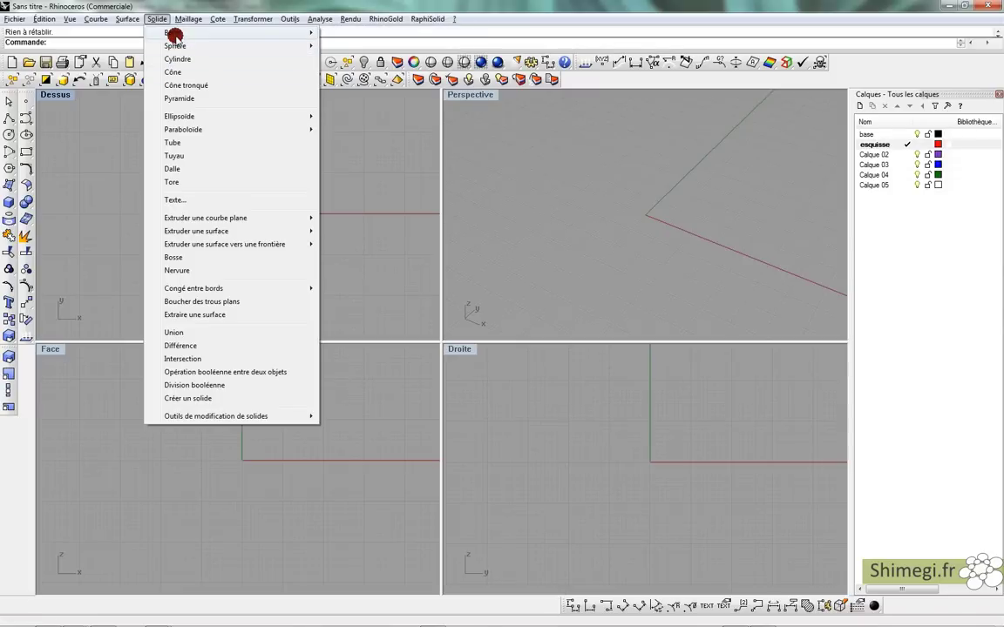
{"action": "left_click", "coordinate": [373, 32]}
{"action": "left_click", "coordinate": [162, 225]}
{"action": "left_click", "coordinate": [289, 237]}
{"action": "left_click", "coordinate": [266, 360]}
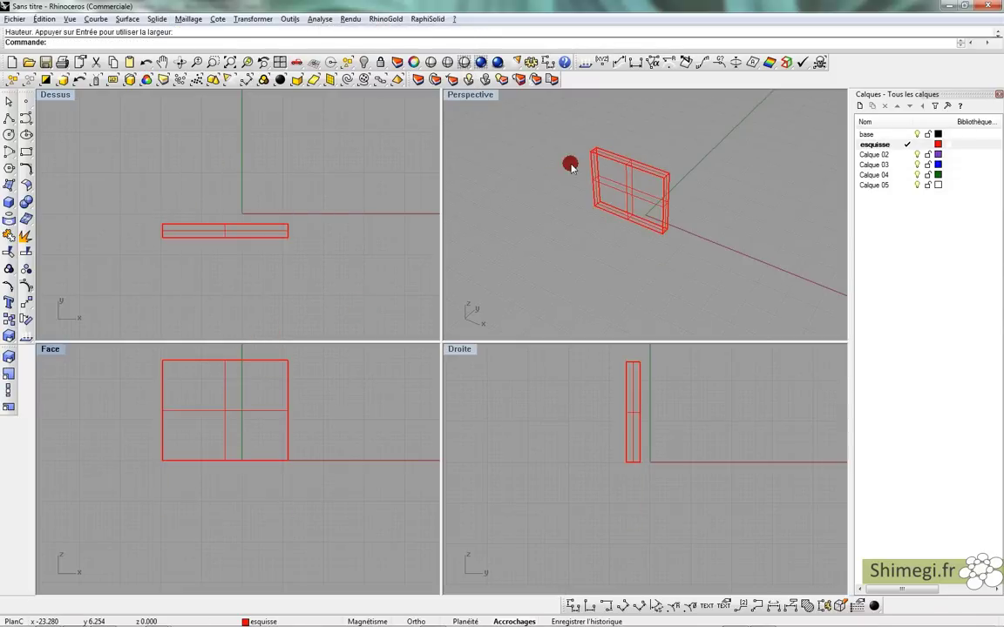
Maximize the Perspective view and explode the box into separate surfaces.
{"action": "left_click", "coordinate": [484, 99]}
{"action": "double_click", "coordinate": [484, 99]}
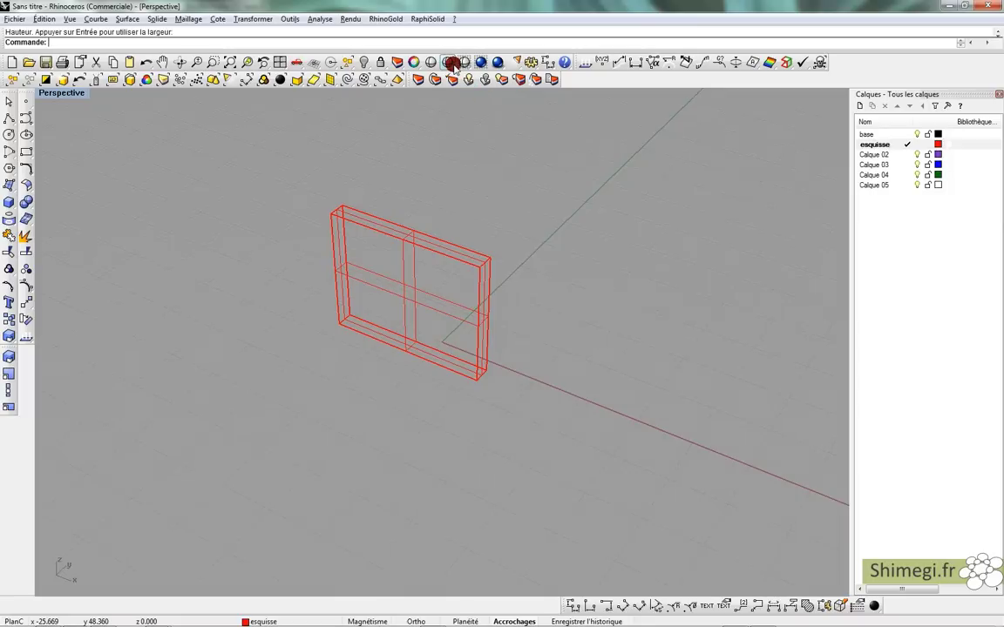
{"action": "left_click", "coordinate": [394, 60]}
{"action": "mouse_move", "coordinate": [434, 160]}
{"action": "right_mouse_down"}
{"action": "mouse_move", "coordinate": [415, 209]}
{"action": "mouse_move", "coordinate": [385, 212]}
{"action": "mouse_move", "coordinate": [385, 184]}
{"action": "mouse_move", "coordinate": [365, 192]}
{"action": "right_mouse_up"}
{"action": "key", "text": "Return"}
{"action": "left_click", "coordinate": [19, 237]}
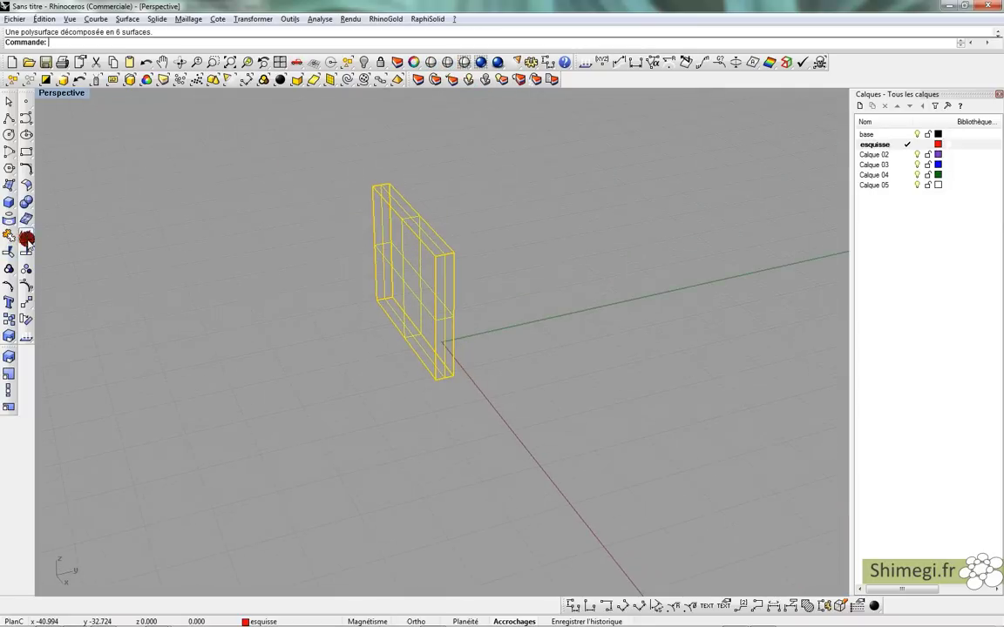
Move one large face of the exploded box away from the other surfaces and display the Perspective view shaded.
{"action": "left_click", "coordinate": [397, 269]}
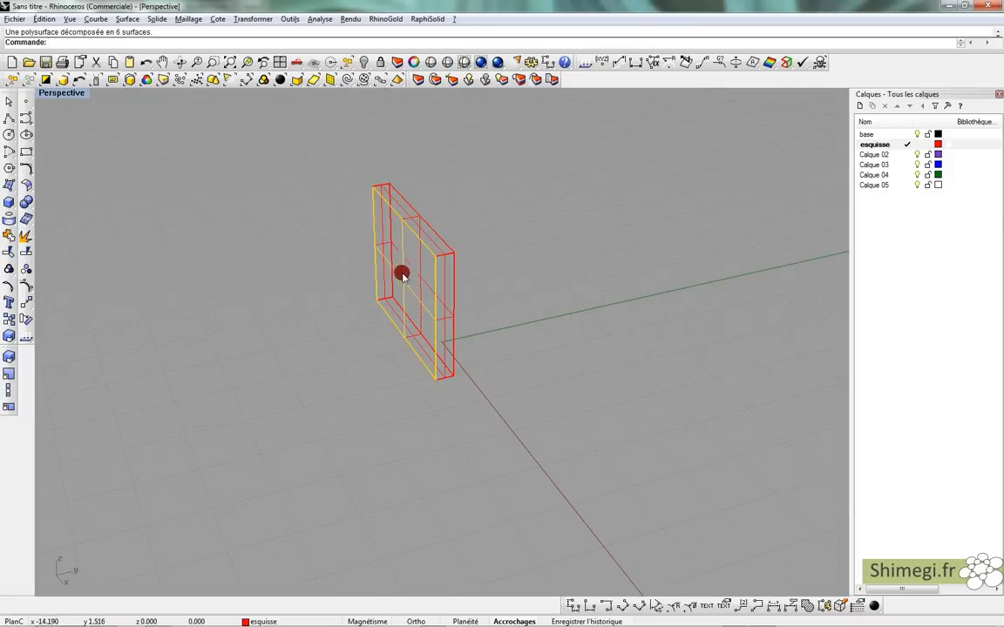
{"action": "right_click_drag", "start_coordinate": [405, 280], "coordinate": [393, 280]}
{"action": "left_click_drag", "start_coordinate": [393, 279], "coordinate": [359, 275]}
{"action": "left_click", "coordinate": [486, 197]}
{"action": "left_click", "coordinate": [420, 62]}
{"action": "mouse_move", "coordinate": [451, 168]}
{"action": "right_mouse_down"}
{"action": "mouse_move", "coordinate": [502, 157]}
{"action": "mouse_move", "coordinate": [522, 185]}
{"action": "mouse_move", "coordinate": [392, 173]}
{"action": "mouse_move", "coordinate": [345, 186]}
{"action": "mouse_move", "coordinate": [470, 185]}
{"action": "mouse_move", "coordinate": [482, 211]}
{"action": "mouse_move", "coordinate": [454, 201]}
{"action": "right_mouse_up"}
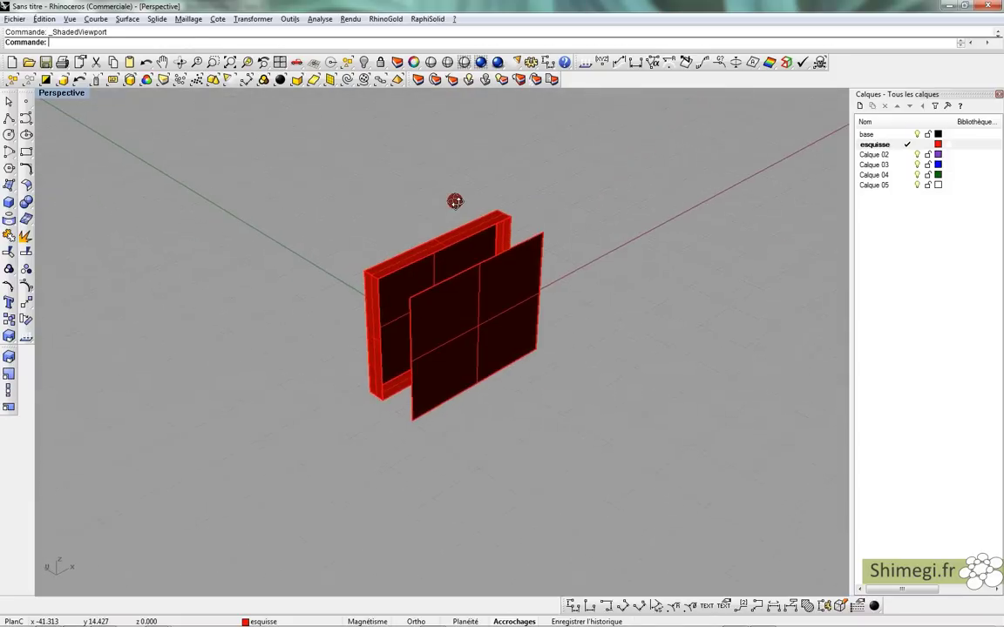
Delete all the surfaces of the exploded box and restore the four-view layout.
{"action": "left_click_drag", "start_coordinate": [243, 162], "coordinate": [590, 478]}
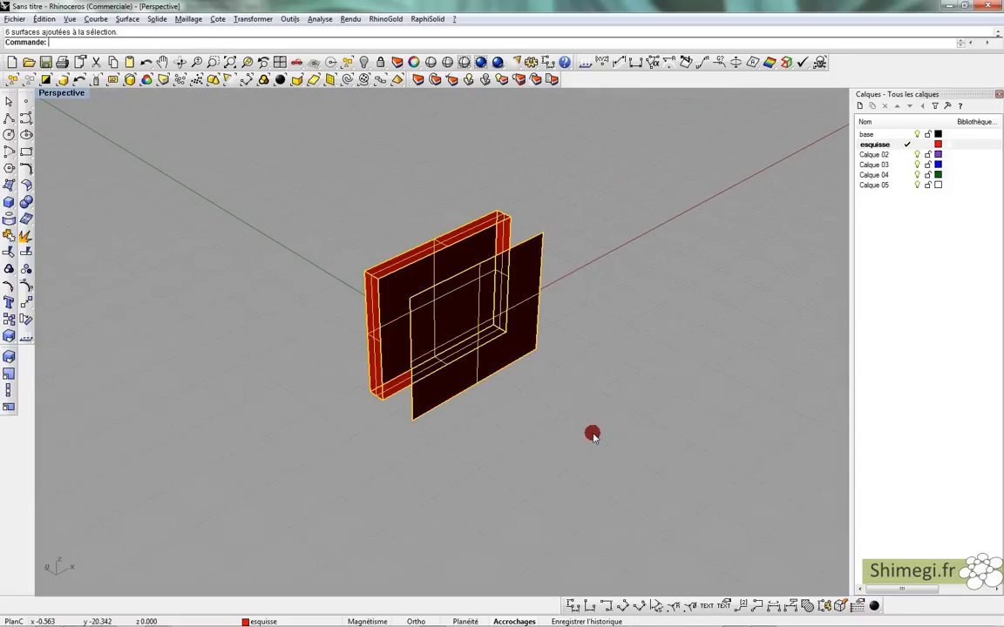
{"action": "key", "text": "Delete"}
{"action": "left_click", "coordinate": [281, 61]}
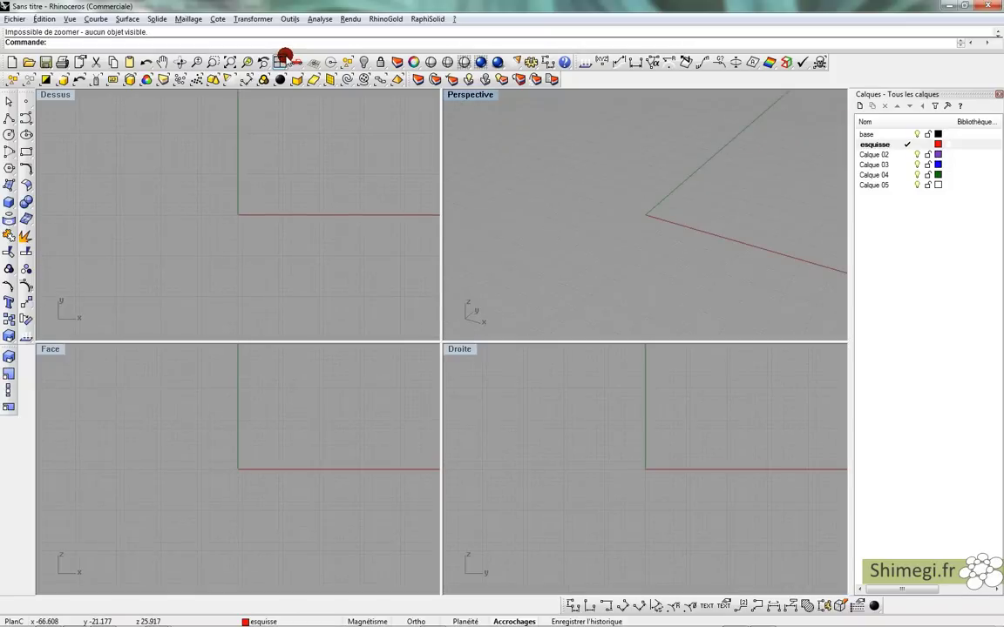
{"action": "left_click", "coordinate": [188, 19]}
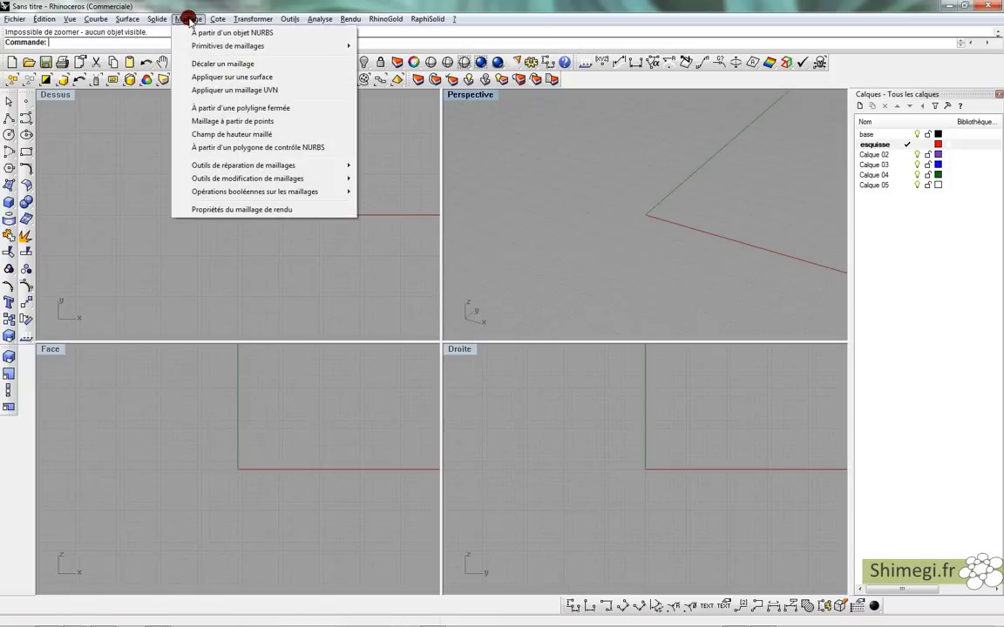
{"action": "left_click", "coordinate": [161, 19]}
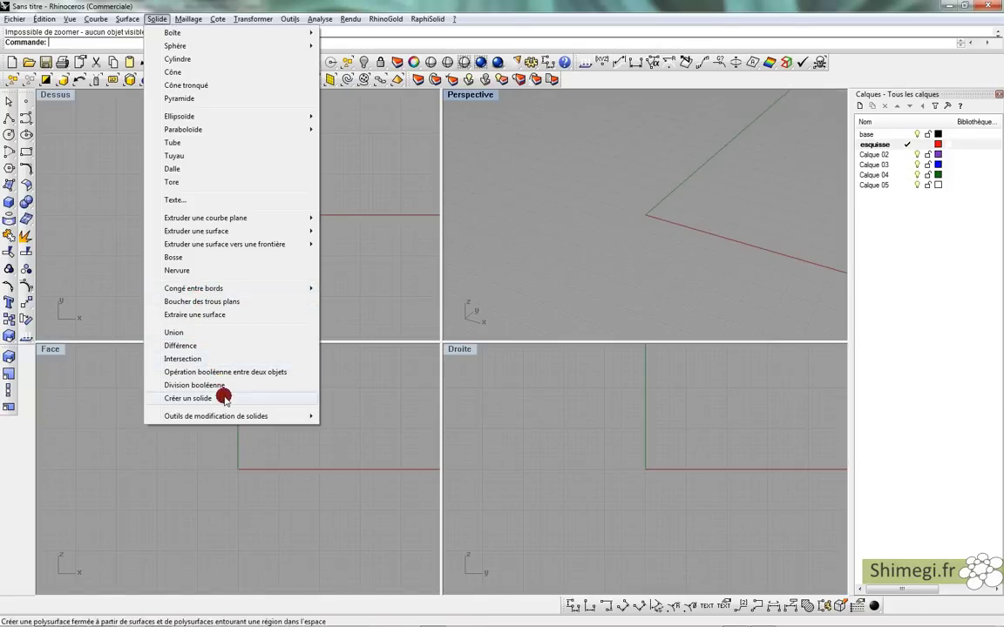
{"action": "mouse_move", "coordinate": [177, 26]}
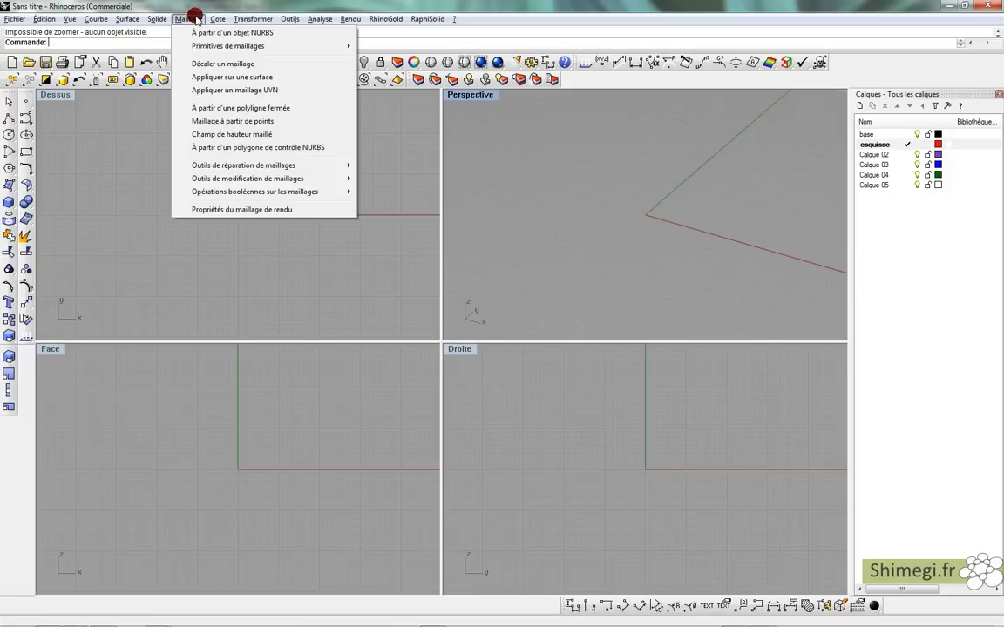
{"action": "left_click", "coordinate": [211, 12]}
{"action": "left_click", "coordinate": [213, 18]}
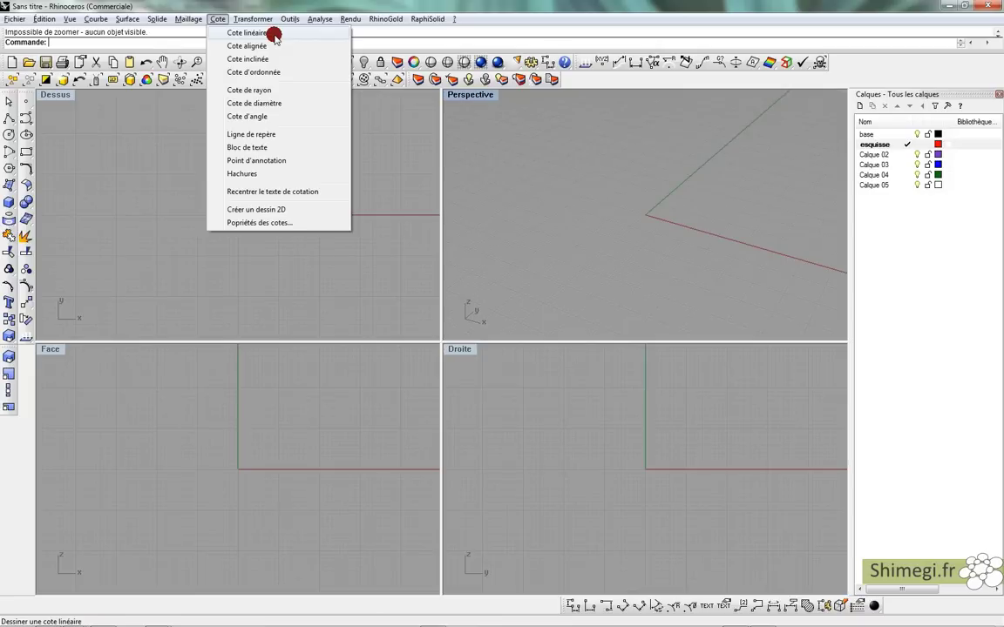
Draw a circle with a radius of about 9.9 near the origin in the Dessus view.
{"action": "left_click", "coordinate": [9, 134]}
{"action": "left_click", "coordinate": [245, 199]}
{"action": "left_click", "coordinate": [314, 242]}
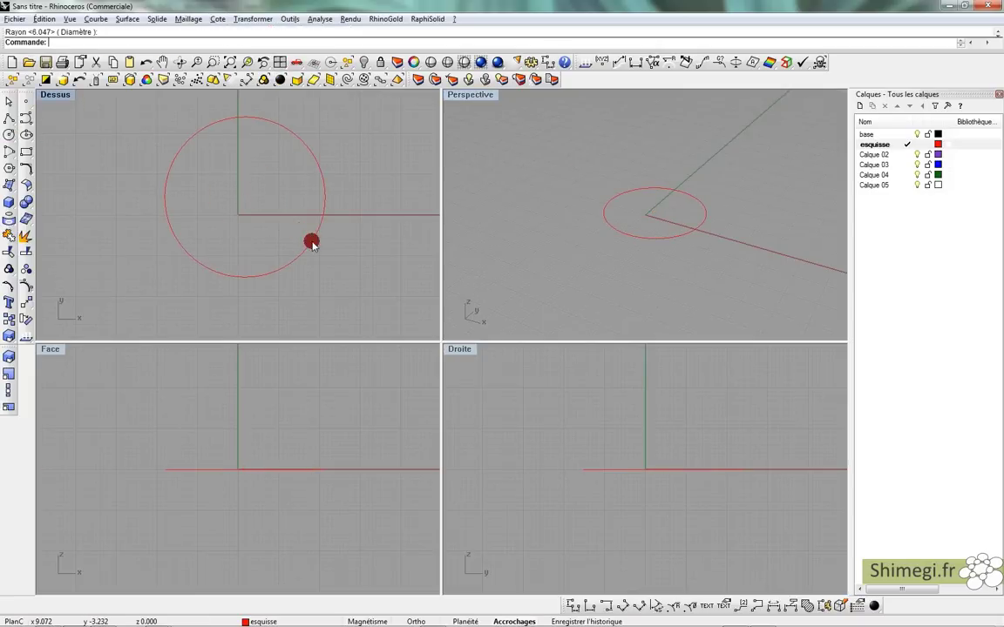
Add a radius dimension to the circle, placing its text outside the circle's upper-right edge.
{"action": "left_click", "coordinate": [248, 18]}
{"action": "mouse_move", "coordinate": [218, 19]}
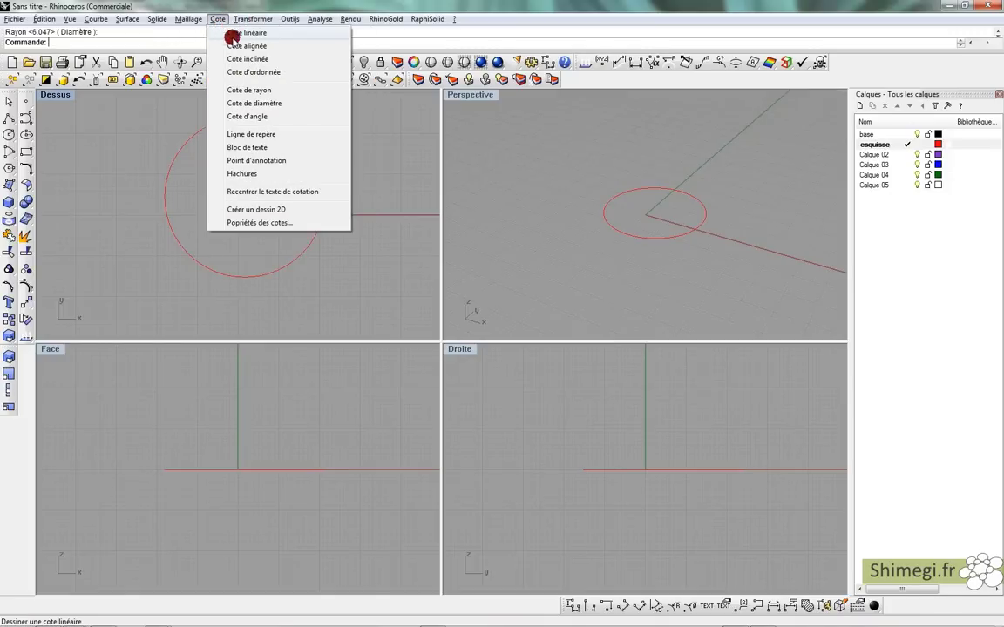
{"action": "left_click", "coordinate": [261, 90]}
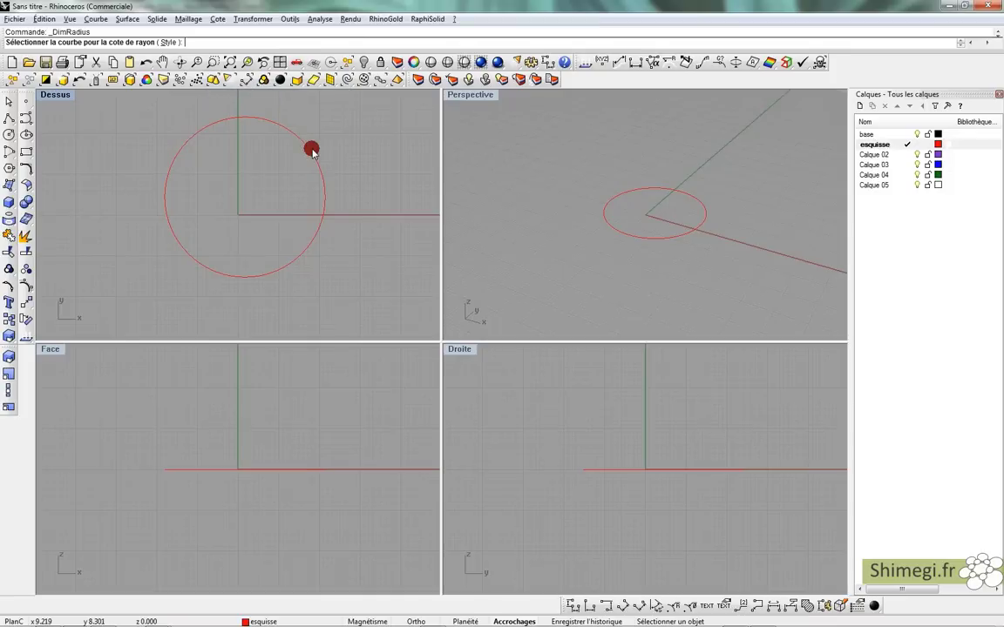
{"action": "left_click", "coordinate": [311, 150]}
{"action": "left_click", "coordinate": [335, 129]}
{"action": "right_click_drag", "start_coordinate": [313, 128], "coordinate": [294, 148]}
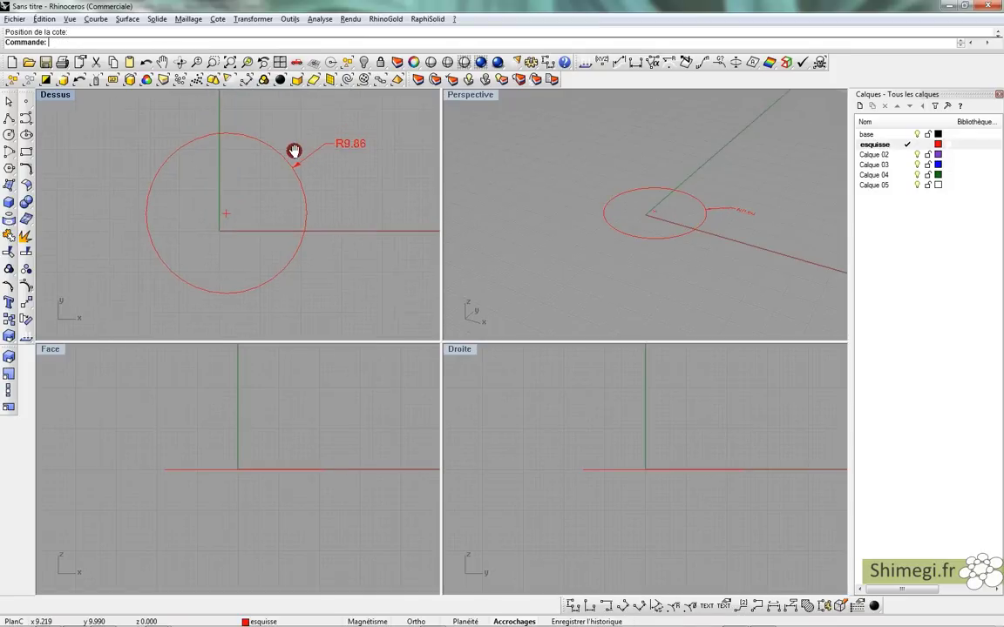
Explode the circle's radius dimension into separate curves and text.
{"action": "left_click", "coordinate": [338, 145]}
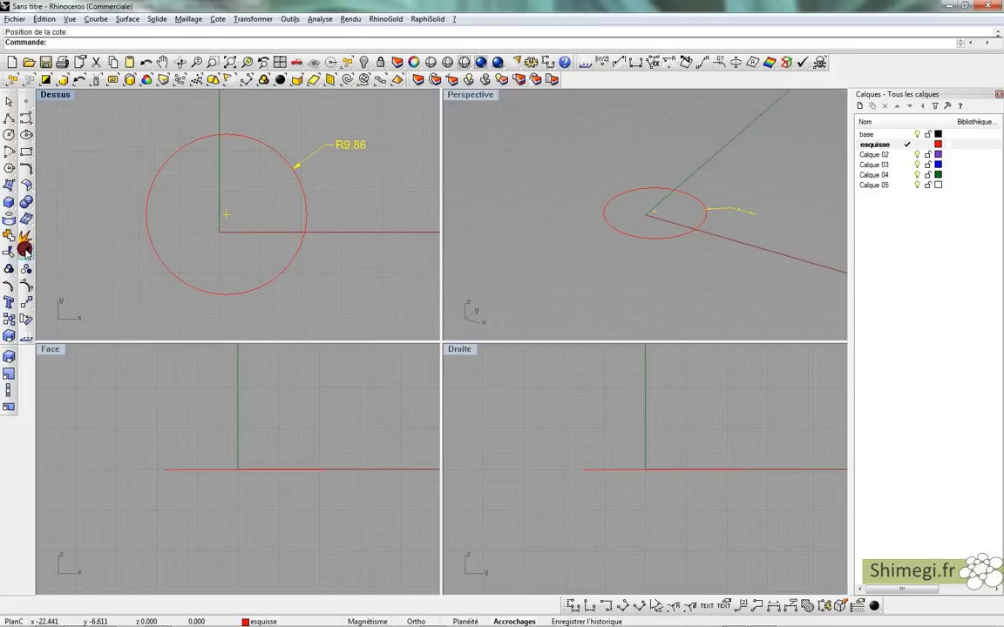
{"action": "left_click", "coordinate": [25, 234]}
{"action": "key", "text": "Escape"}
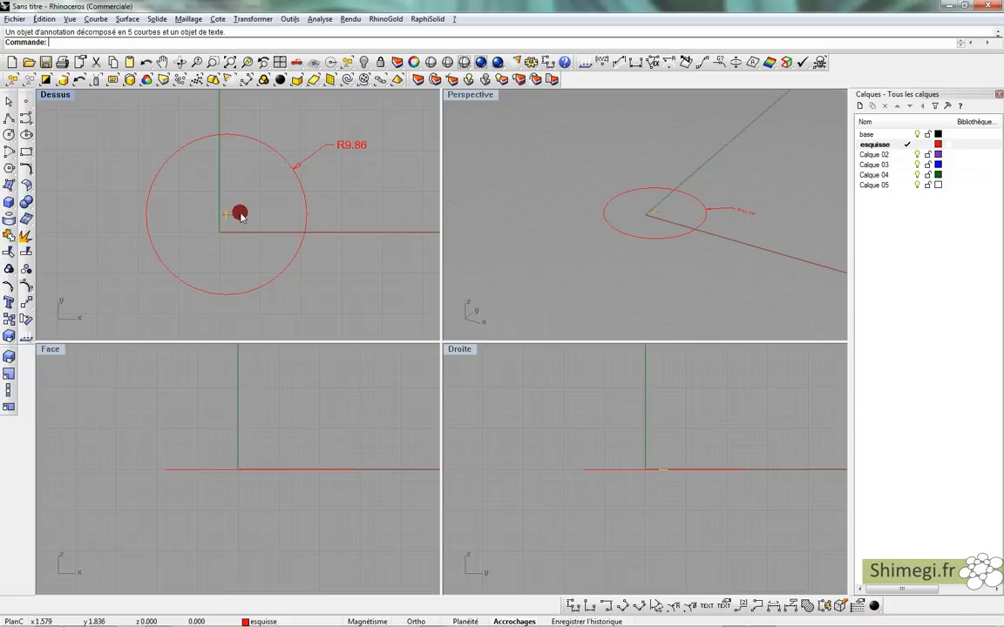
Delete all the pieces of the exploded radius dimension, keeping the circle.
{"action": "left_click", "coordinate": [348, 144]}
{"action": "left_click_drag", "start_coordinate": [140, 102], "coordinate": [412, 241]}
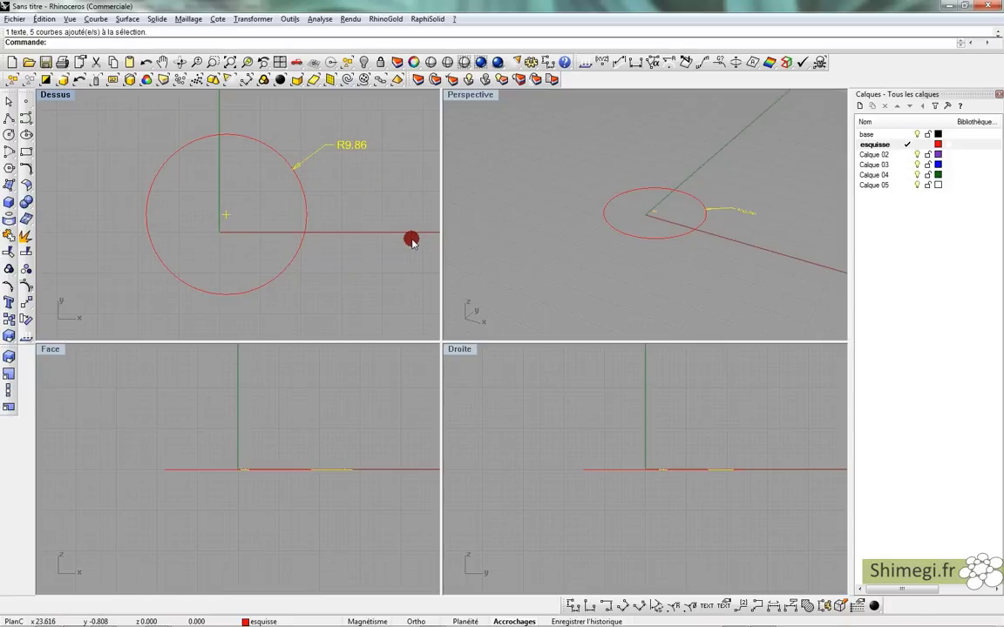
{"action": "key", "text": "Delete"}
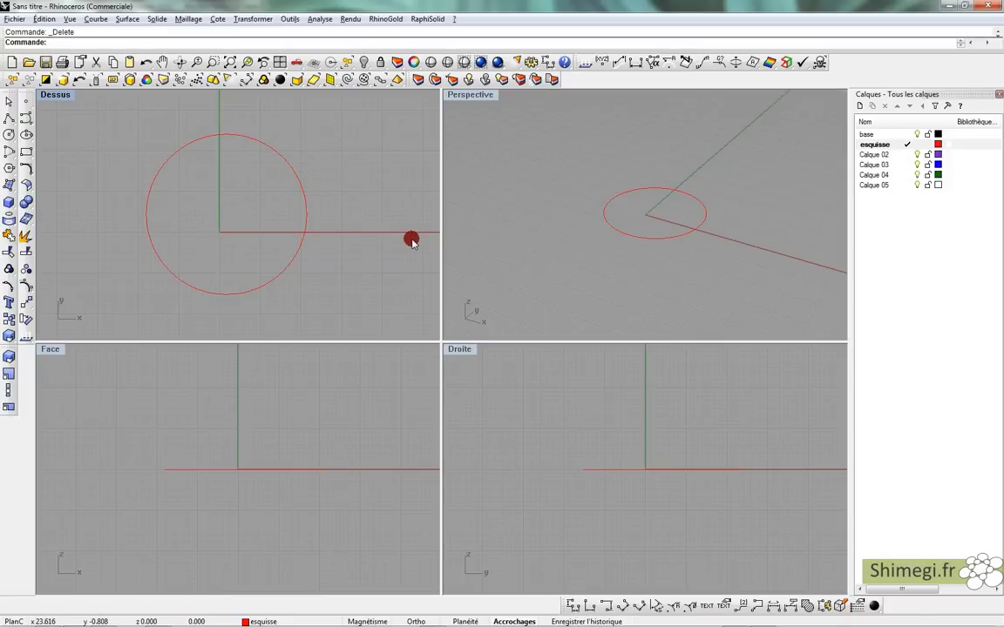
Delete the remaining circle from the Dessus view.
{"action": "left_click", "coordinate": [261, 235]}
{"action": "key", "text": "Delete"}
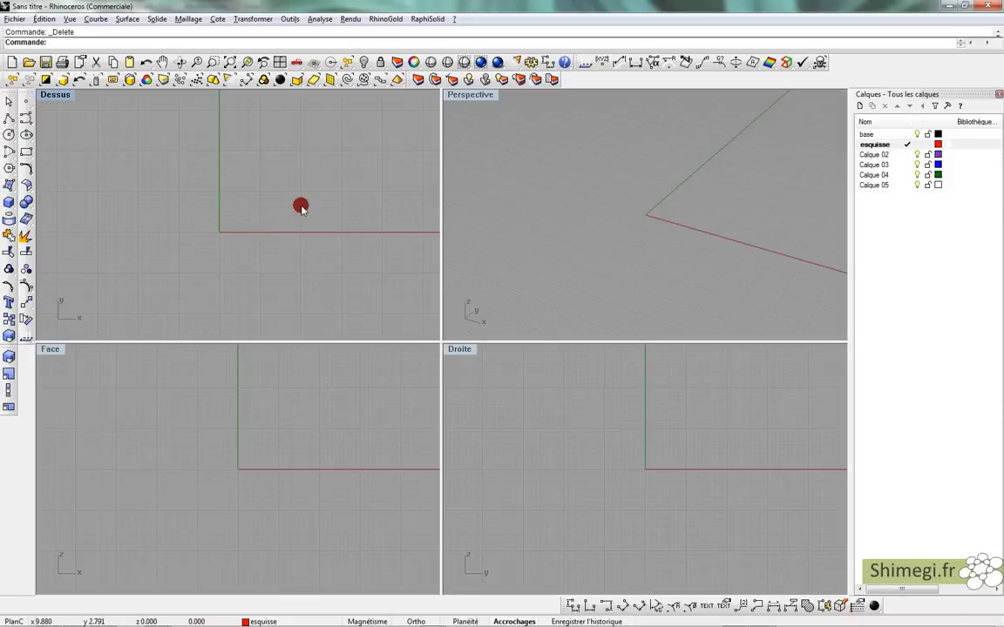
Look through the available transformation, general tool and analysis commands, including object snaps, scripting, curve analysis and mechanical properties.
{"action": "left_click", "coordinate": [267, 17]}
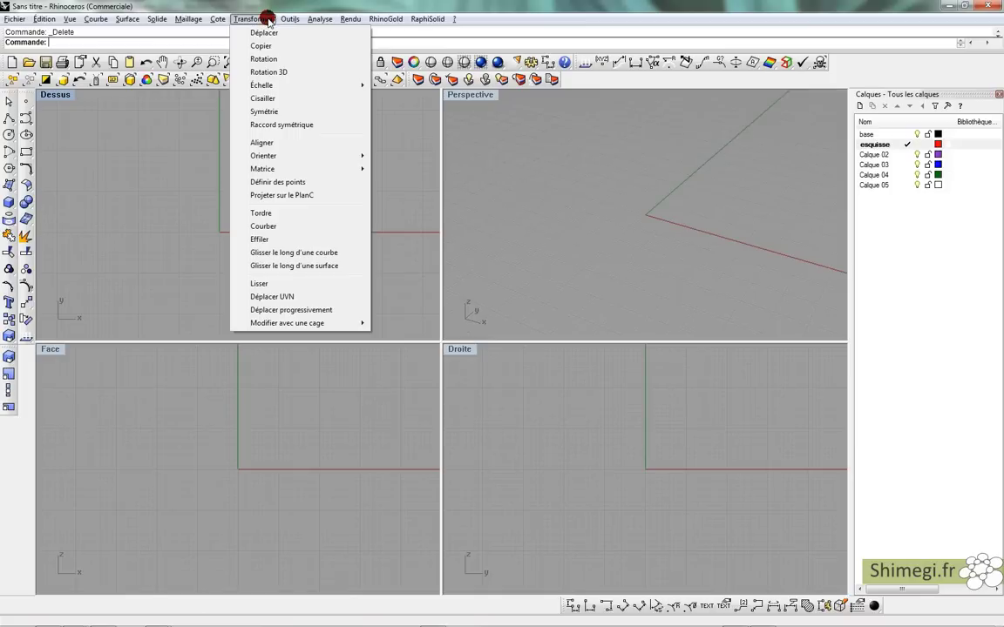
{"action": "left_click", "coordinate": [281, 127]}
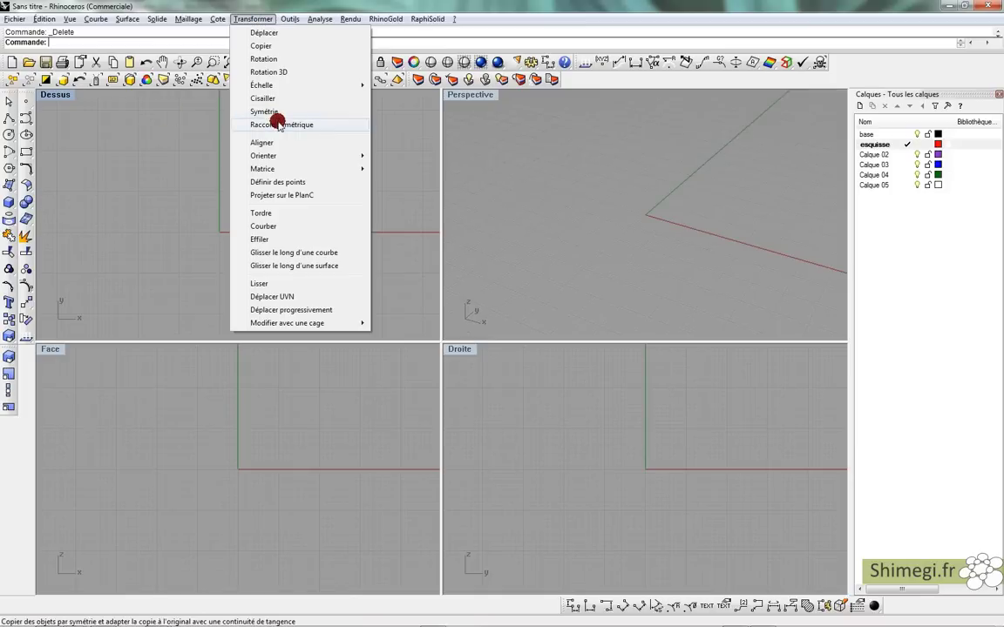
{"action": "mouse_move", "coordinate": [281, 155]}
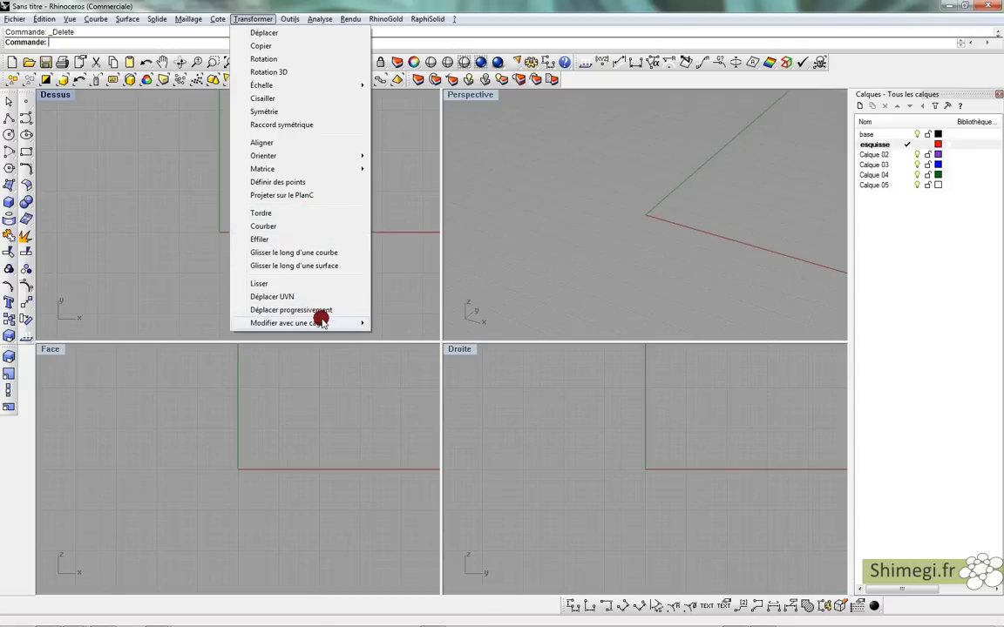
{"action": "mouse_move", "coordinate": [321, 322]}
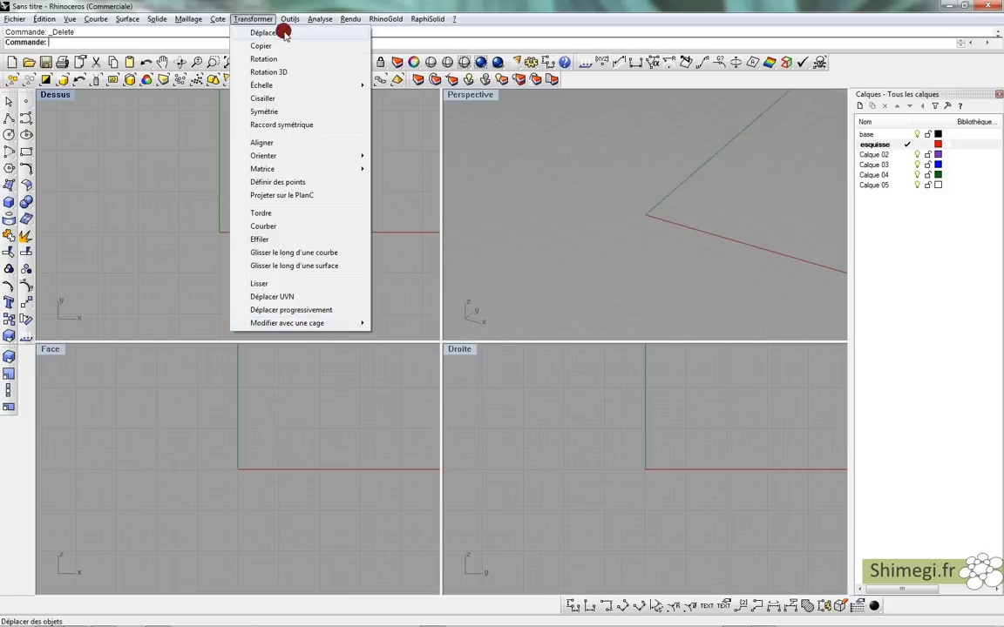
{"action": "mouse_move", "coordinate": [289, 18]}
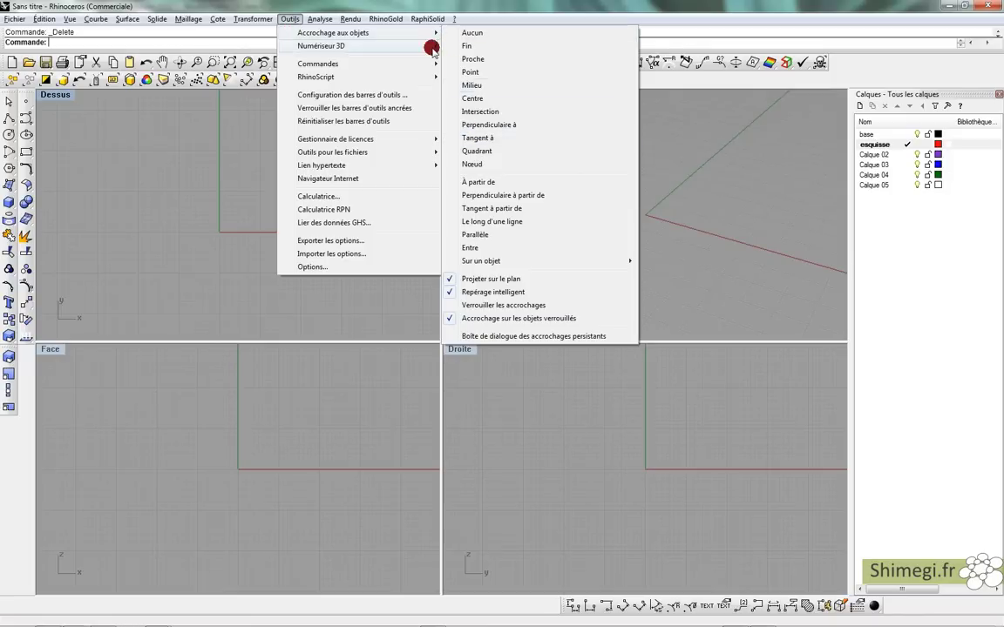
{"action": "mouse_move", "coordinate": [416, 45]}
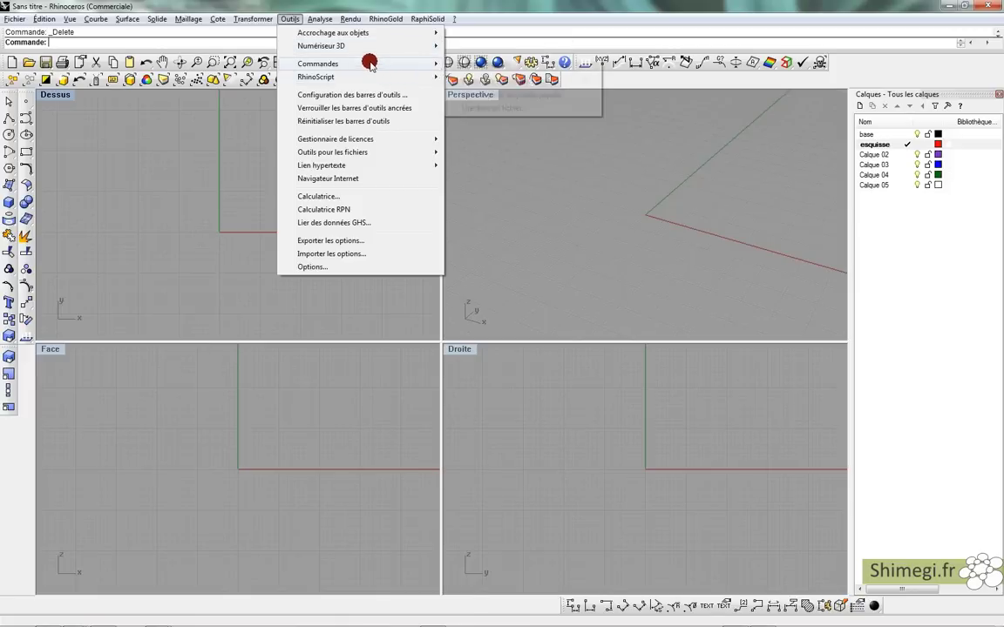
{"action": "mouse_move", "coordinate": [372, 46]}
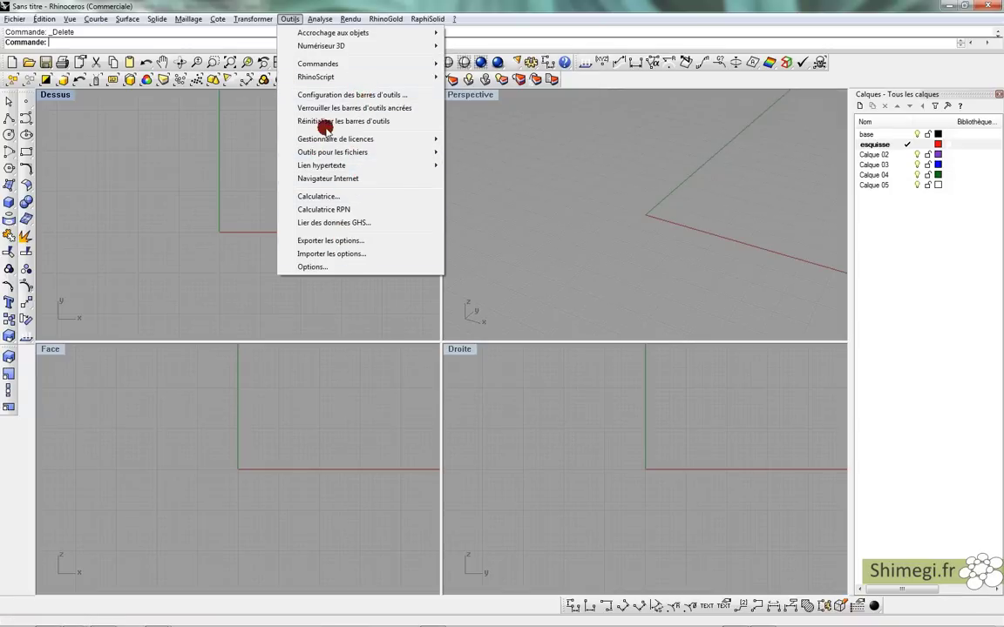
{"action": "mouse_move", "coordinate": [315, 19]}
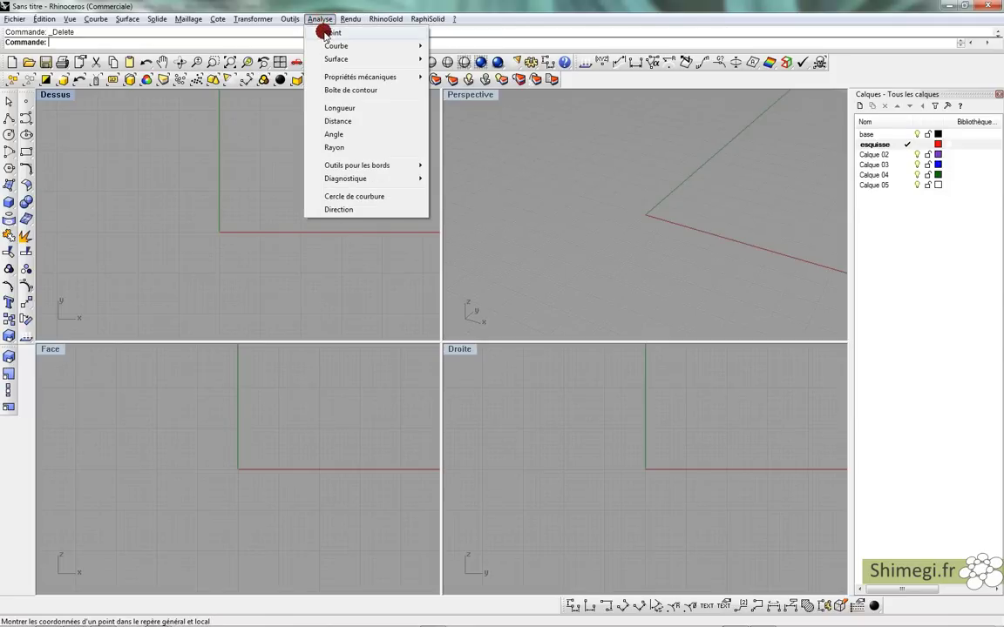
{"action": "mouse_move", "coordinate": [327, 46]}
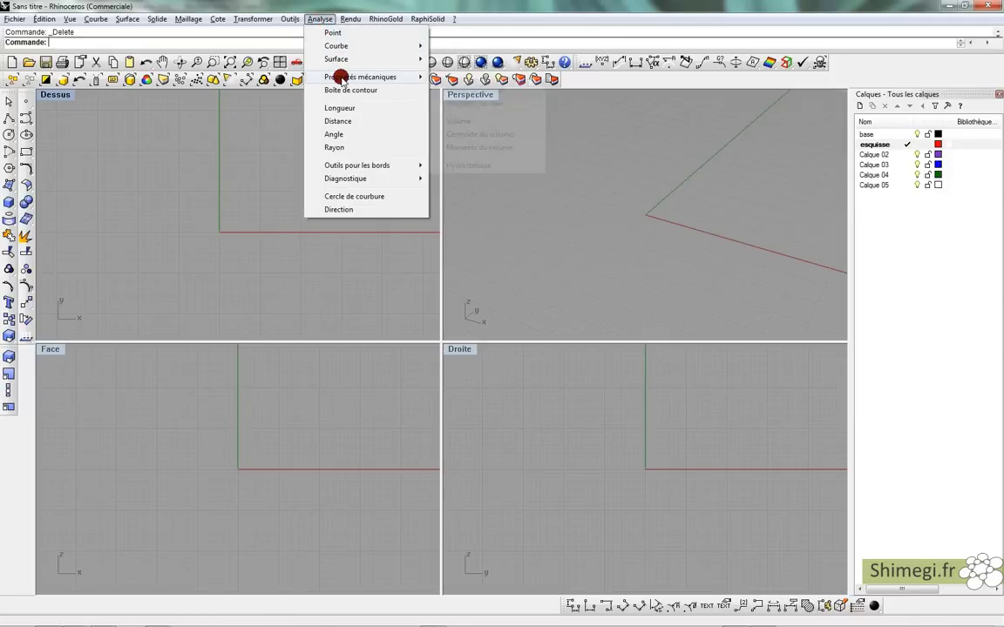
{"action": "mouse_move", "coordinate": [348, 77]}
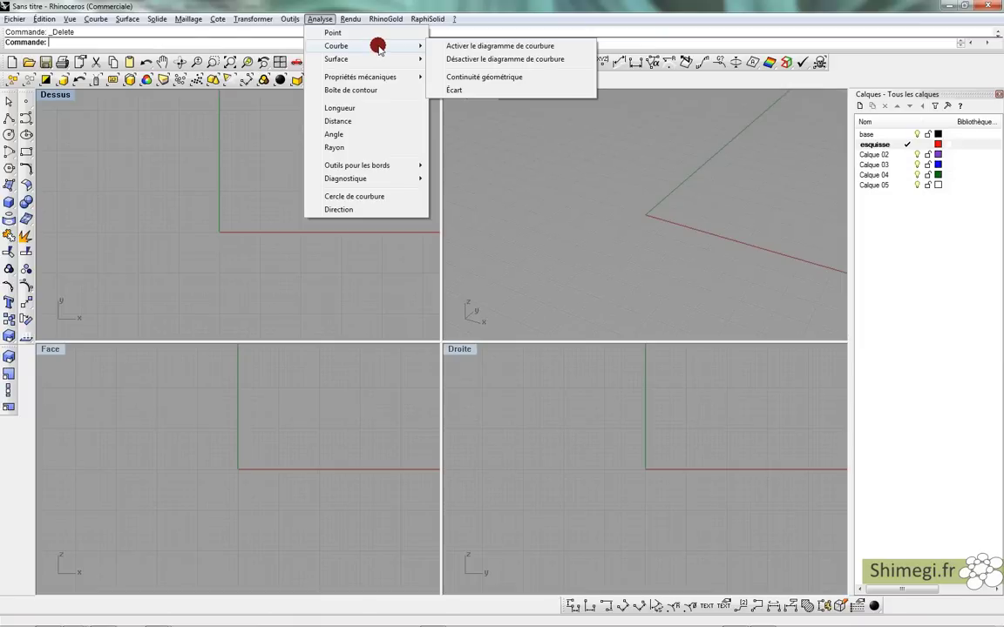
Set the current render engine to Maxwell for Rhino 4.
{"action": "mouse_move", "coordinate": [353, 19]}
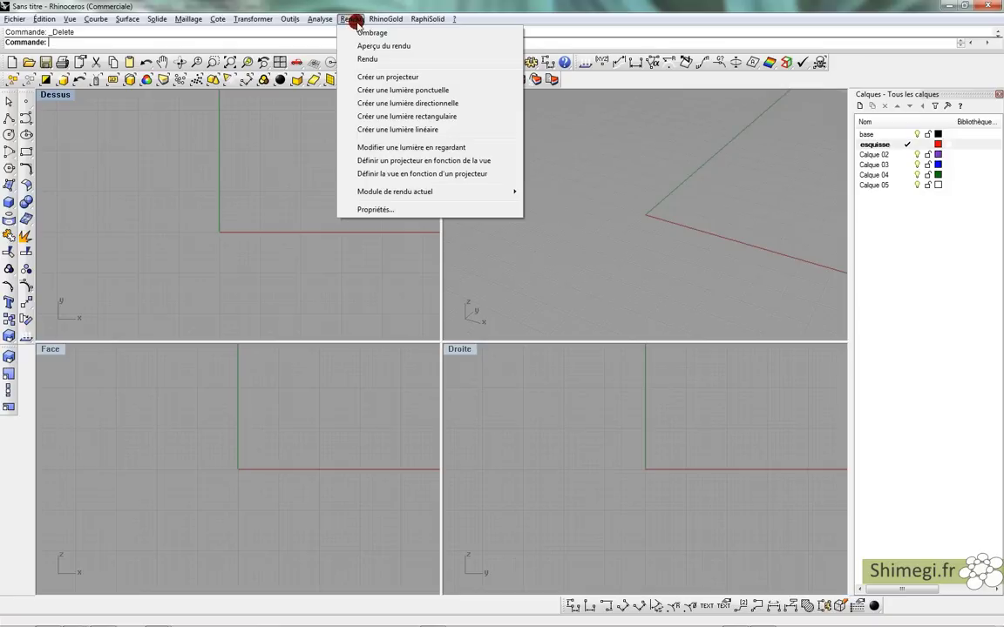
{"action": "left_click", "coordinate": [352, 19]}
{"action": "left_click", "coordinate": [352, 21]}
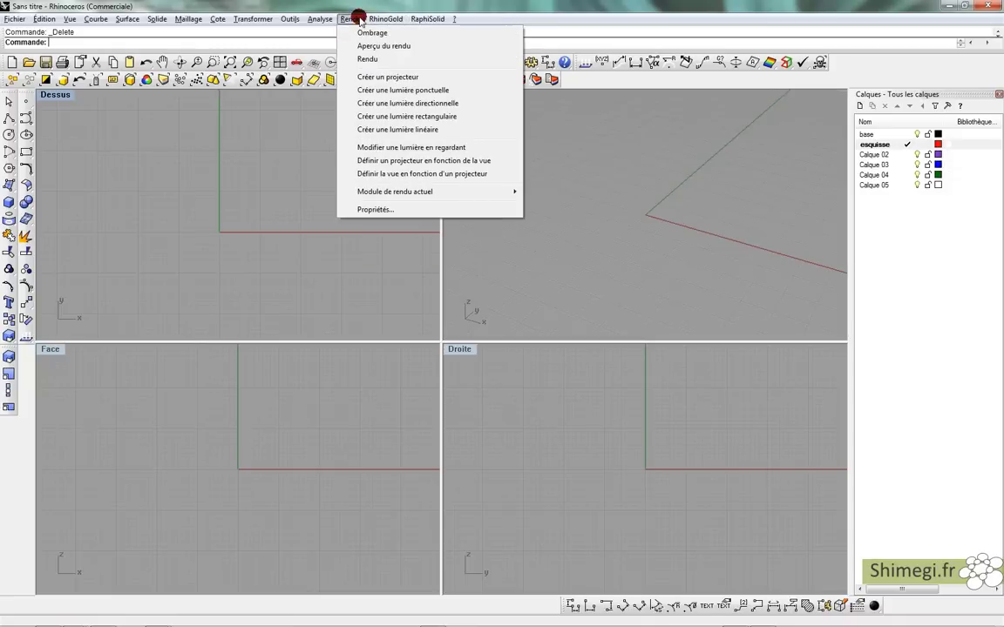
{"action": "left_click", "coordinate": [351, 19]}
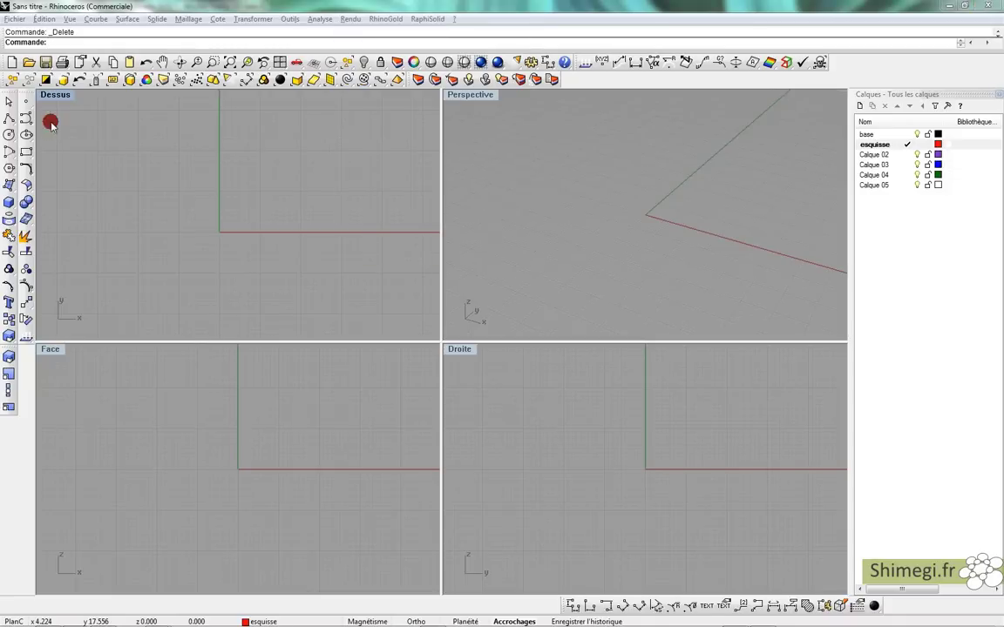
{"action": "left_click", "coordinate": [377, 18]}
{"action": "mouse_move", "coordinate": [360, 23]}
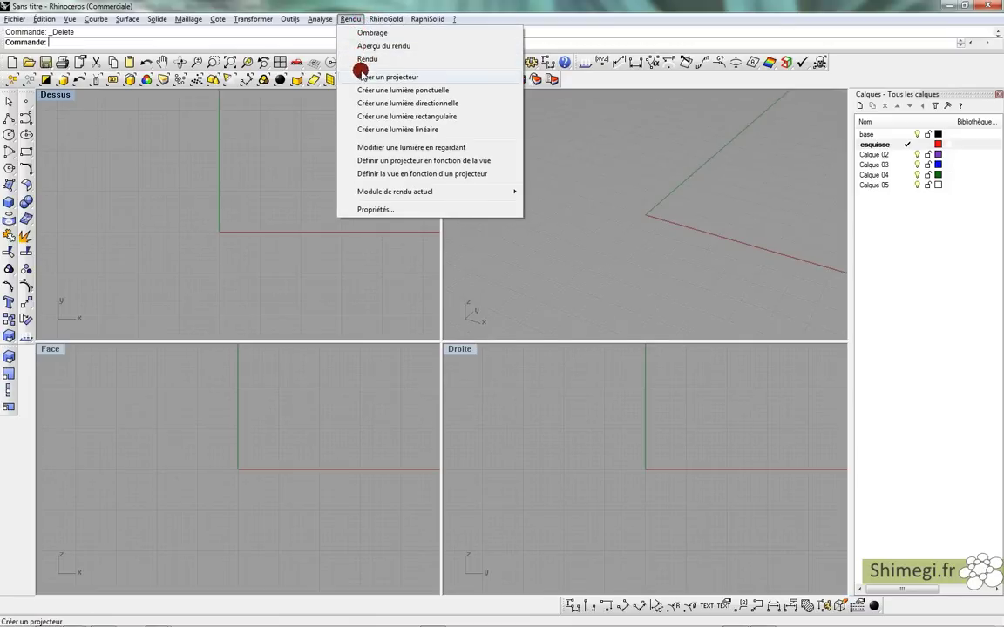
{"action": "mouse_move", "coordinate": [389, 192]}
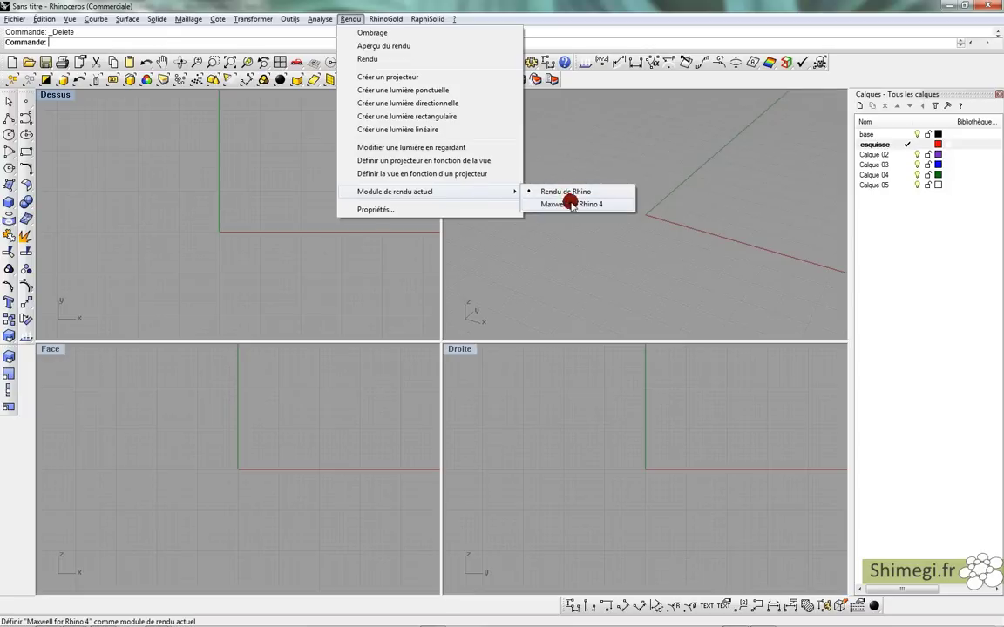
{"action": "left_click", "coordinate": [571, 204]}
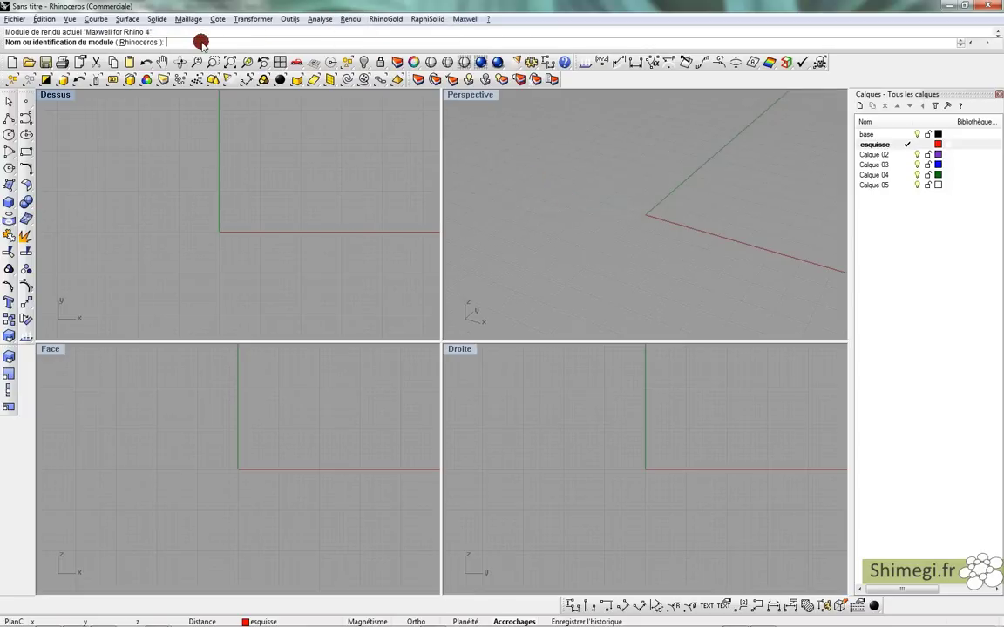
Look through the commands offered by the RhinoGold, RaphiSolid and Maxwell plug-ins, and the help and update options.
{"action": "left_click", "coordinate": [350, 18]}
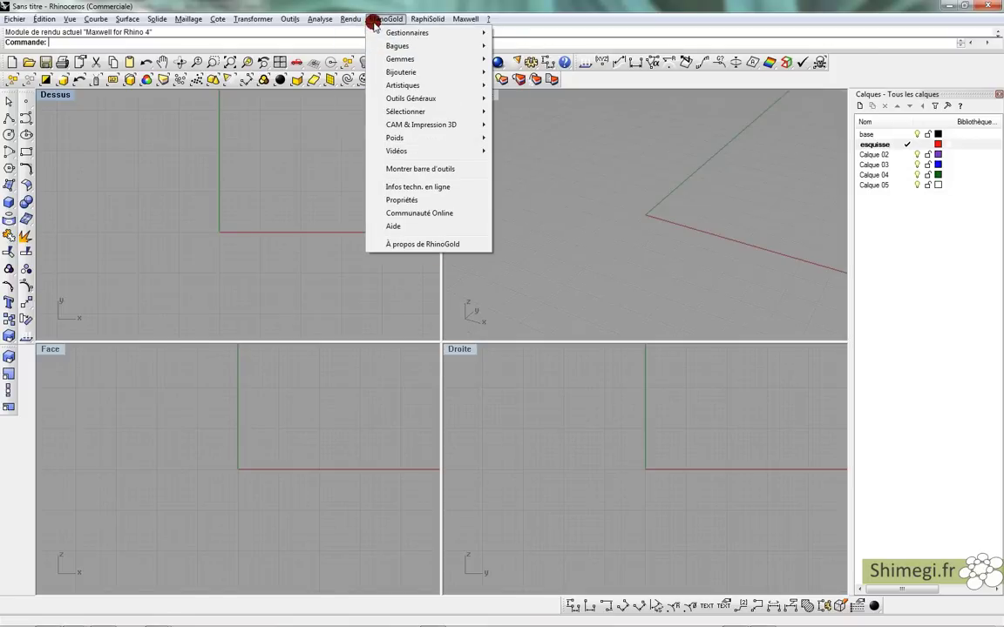
{"action": "mouse_move", "coordinate": [459, 18]}
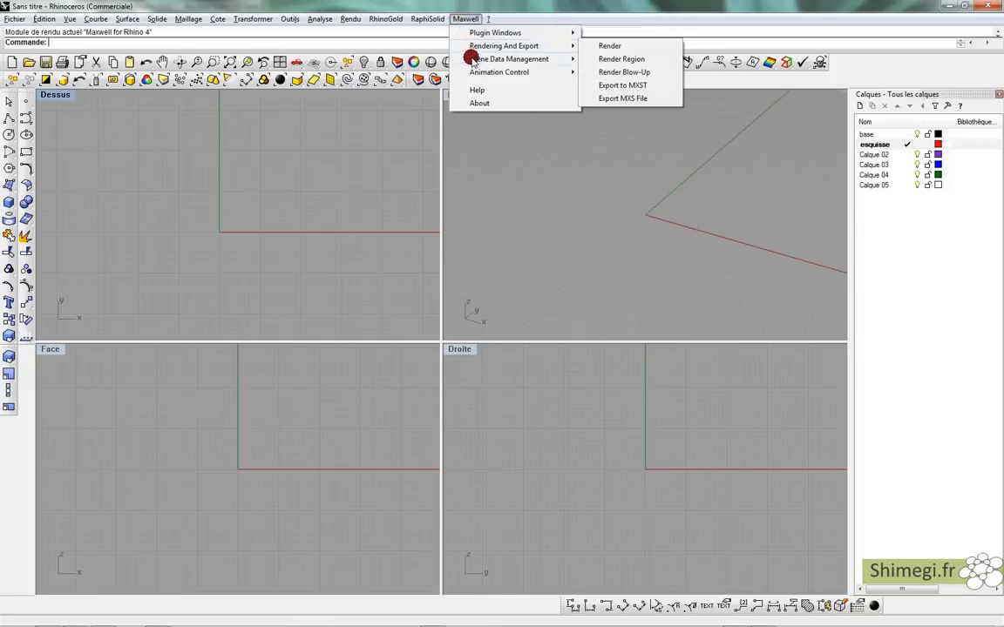
{"action": "mouse_move", "coordinate": [475, 71]}
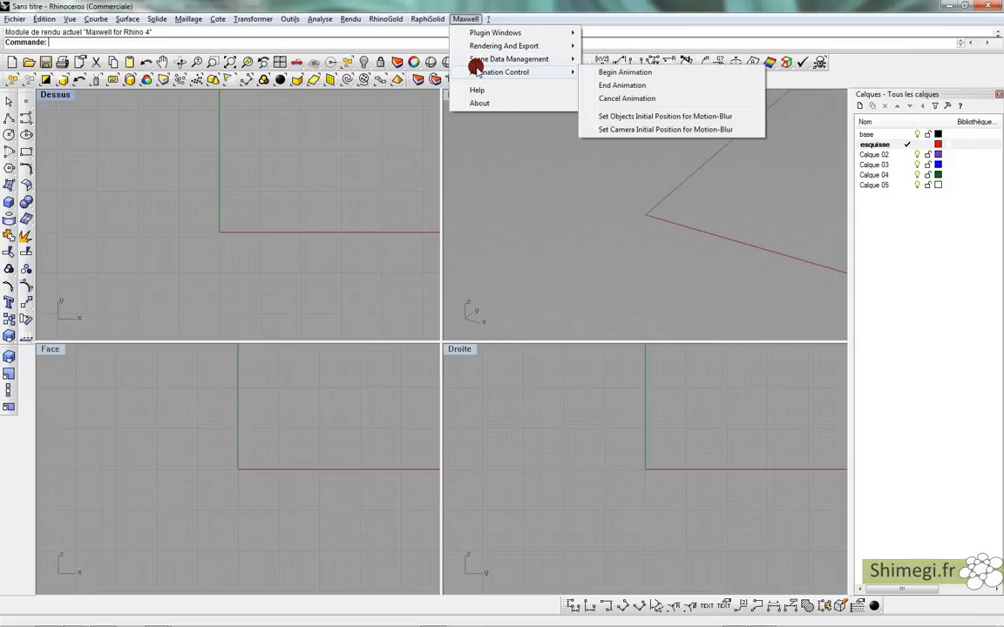
{"action": "left_click", "coordinate": [451, 14]}
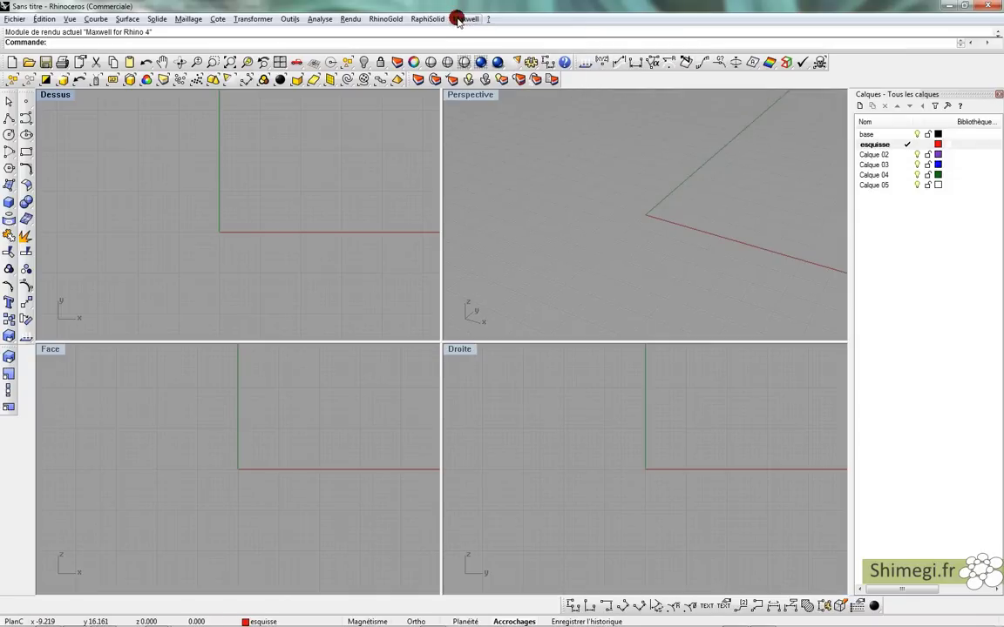
{"action": "left_click", "coordinate": [459, 19]}
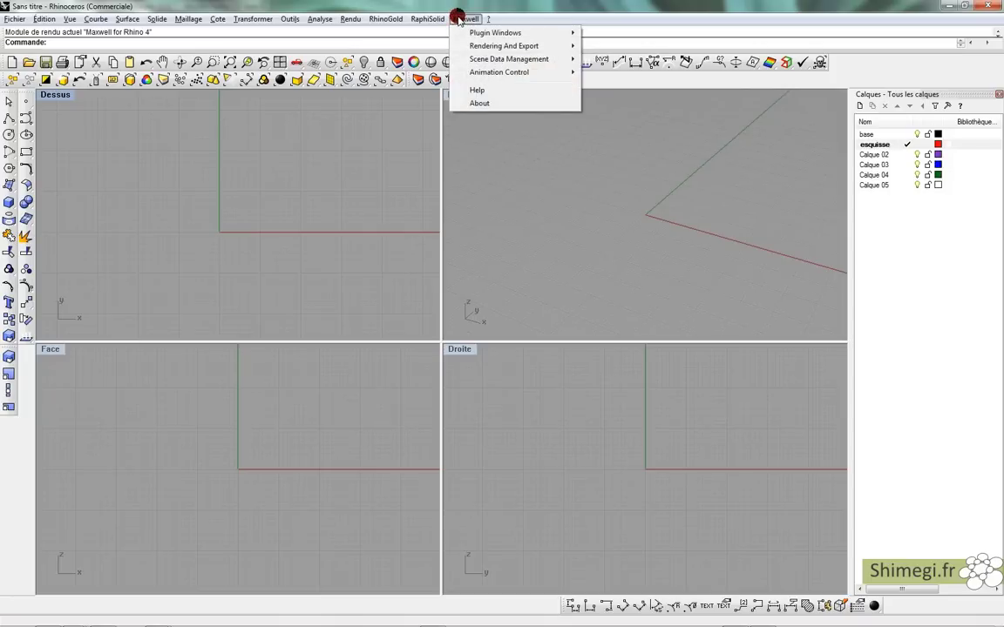
{"action": "left_click", "coordinate": [452, 9]}
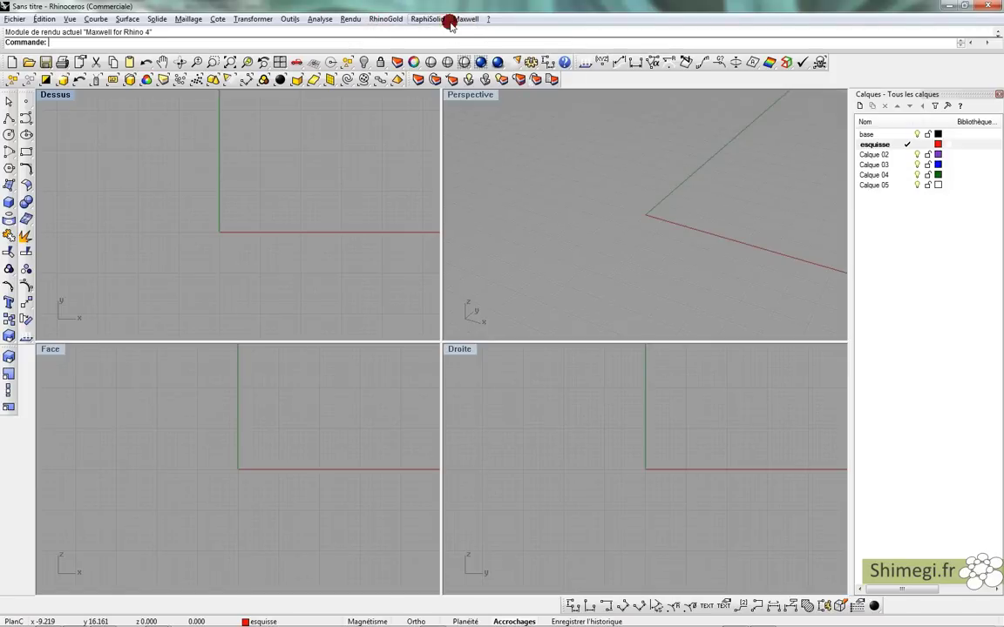
{"action": "left_click", "coordinate": [392, 18]}
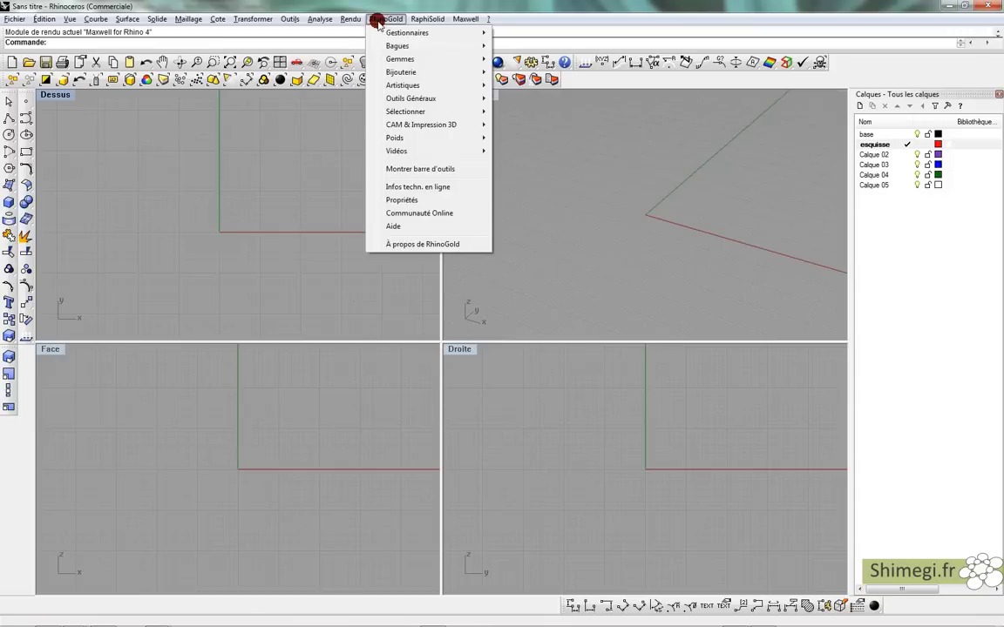
{"action": "mouse_move", "coordinate": [426, 19]}
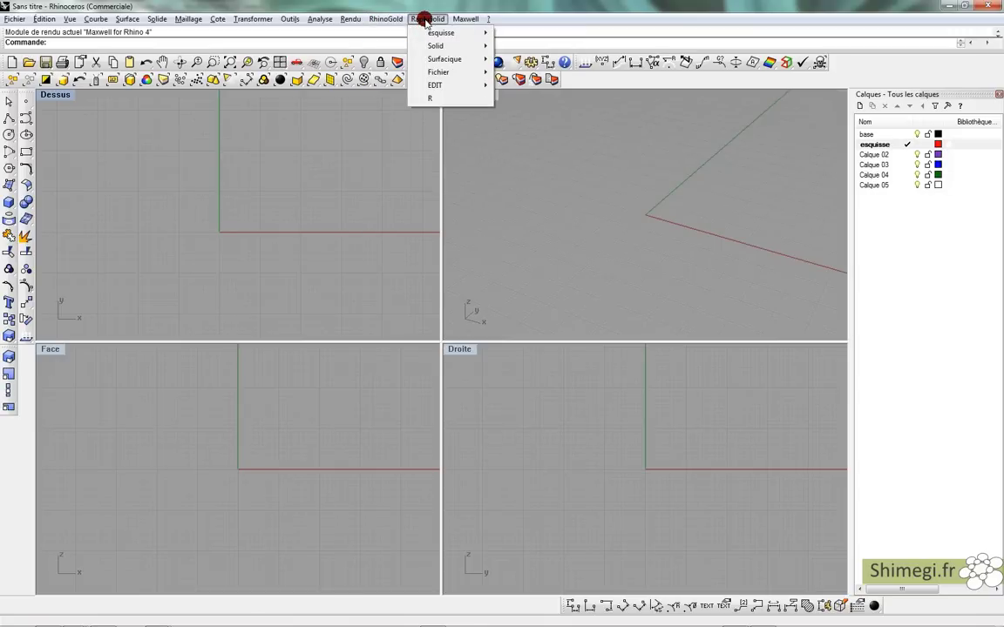
{"action": "mouse_move", "coordinate": [435, 43]}
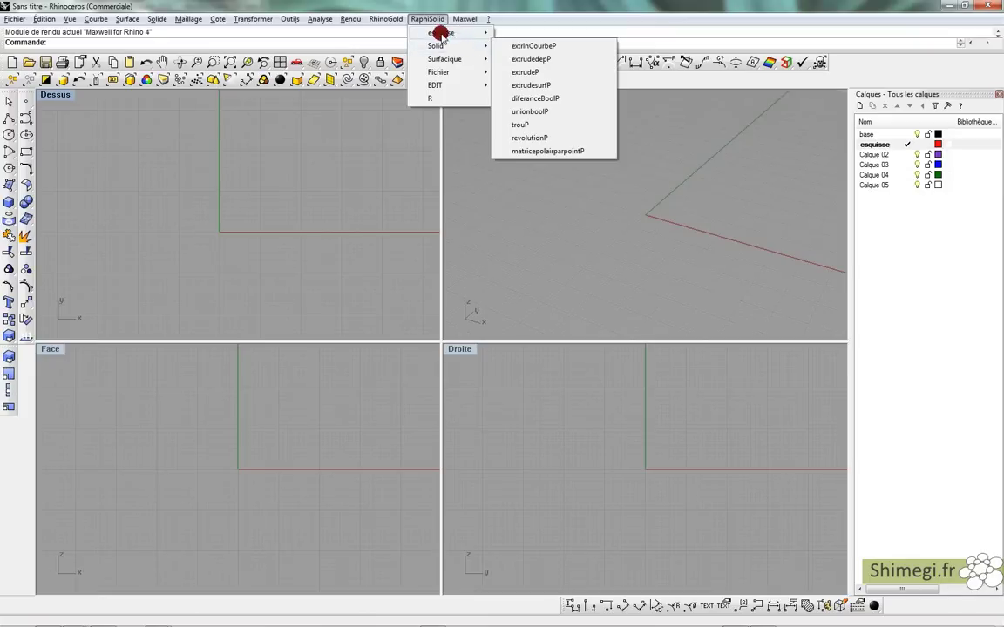
{"action": "mouse_move", "coordinate": [388, 19]}
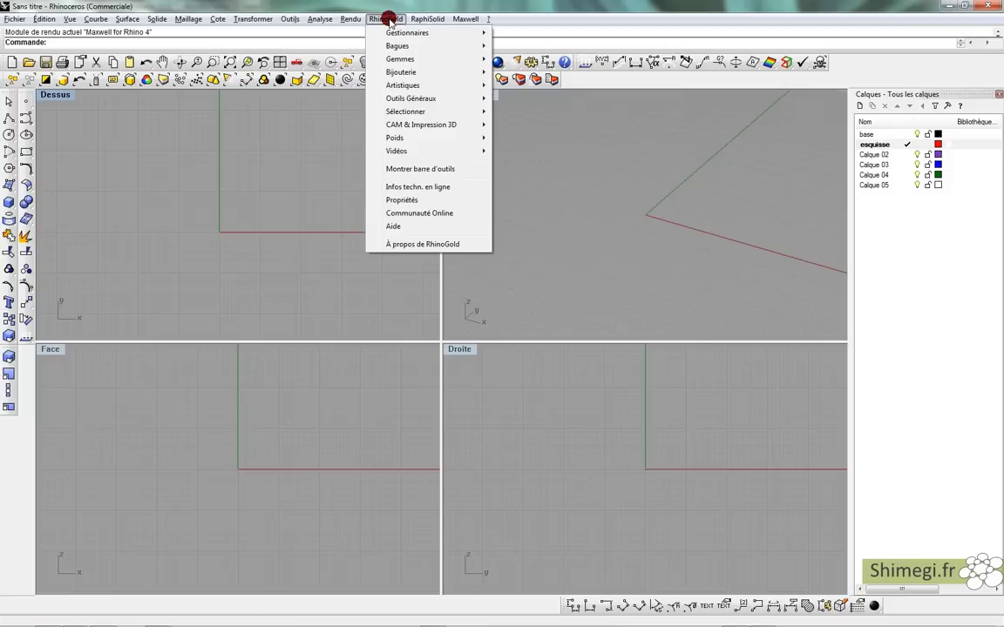
{"action": "mouse_move", "coordinate": [459, 19]}
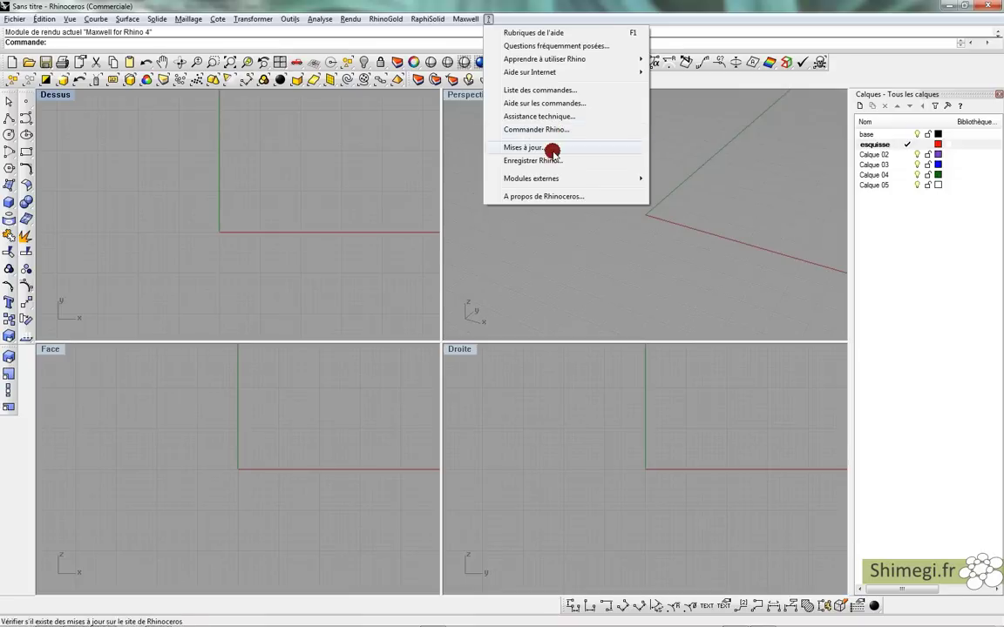
{"action": "left_click", "coordinate": [445, 9]}
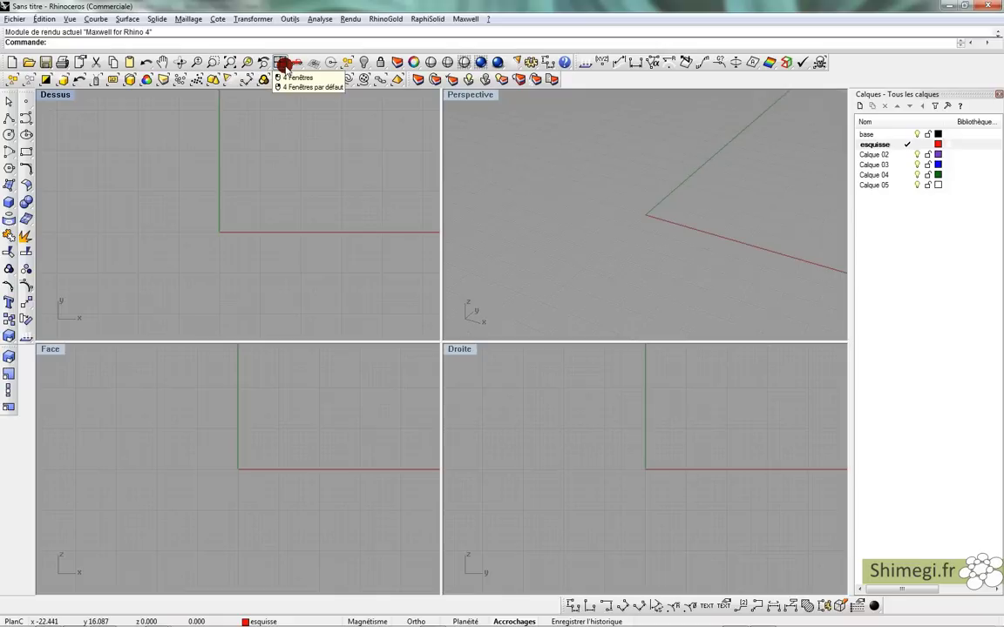
Review the viewport layout tools in the floating Disposition des fenêtres set and close it.
{"action": "left_click", "coordinate": [281, 63]}
{"action": "left_click_drag", "start_coordinate": [283, 63], "coordinate": [301, 114]}
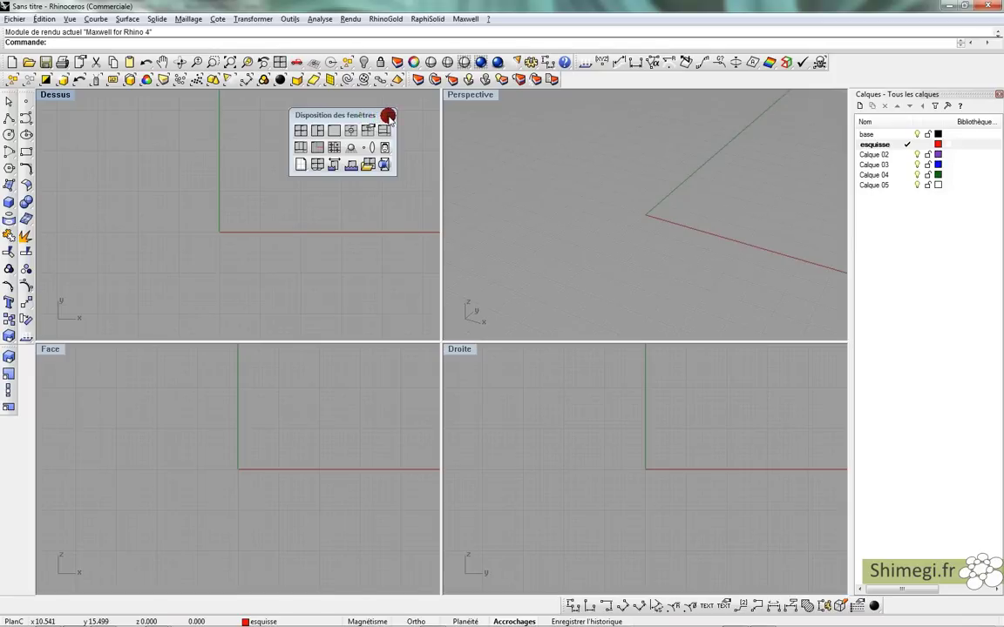
{"action": "left_click", "coordinate": [389, 116]}
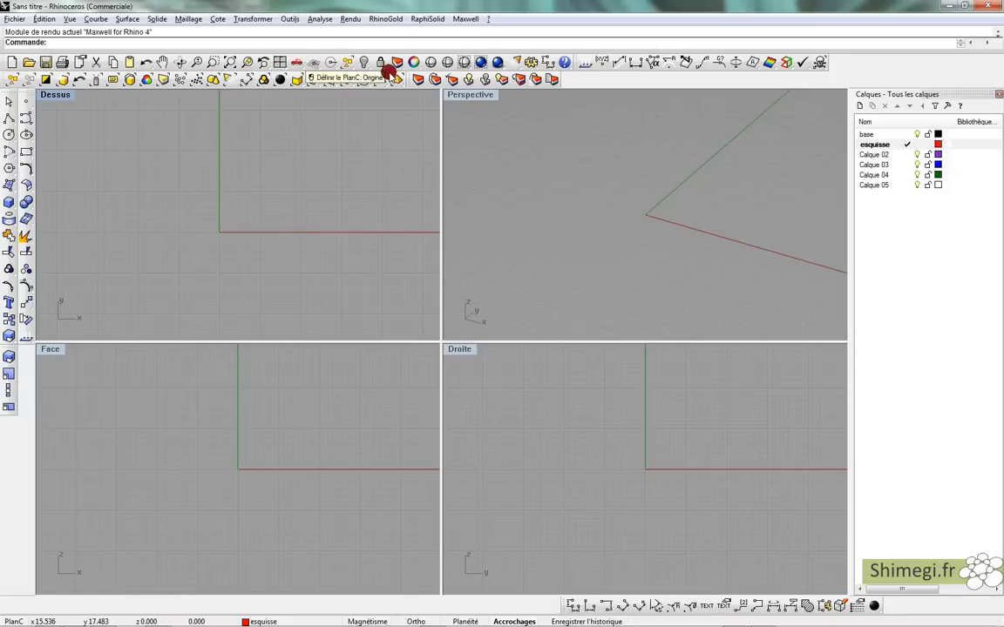
Maximize and orbit the Perspective view, and restore the default four-viewport layout.
{"action": "double_click", "coordinate": [473, 93]}
{"action": "right_click_drag", "start_coordinate": [467, 276], "coordinate": [421, 239]}
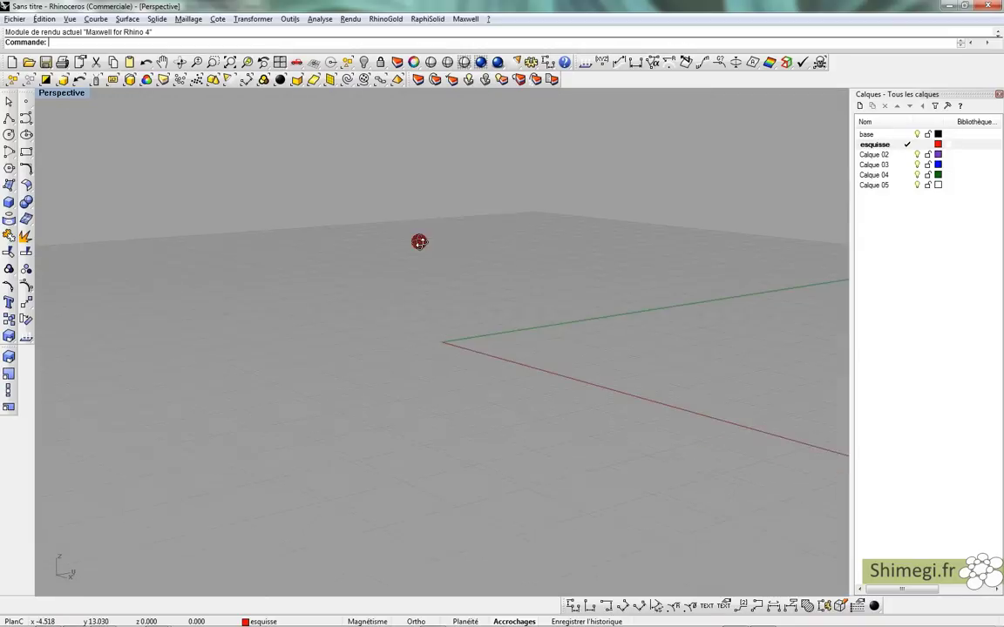
{"action": "left_click", "coordinate": [280, 63]}
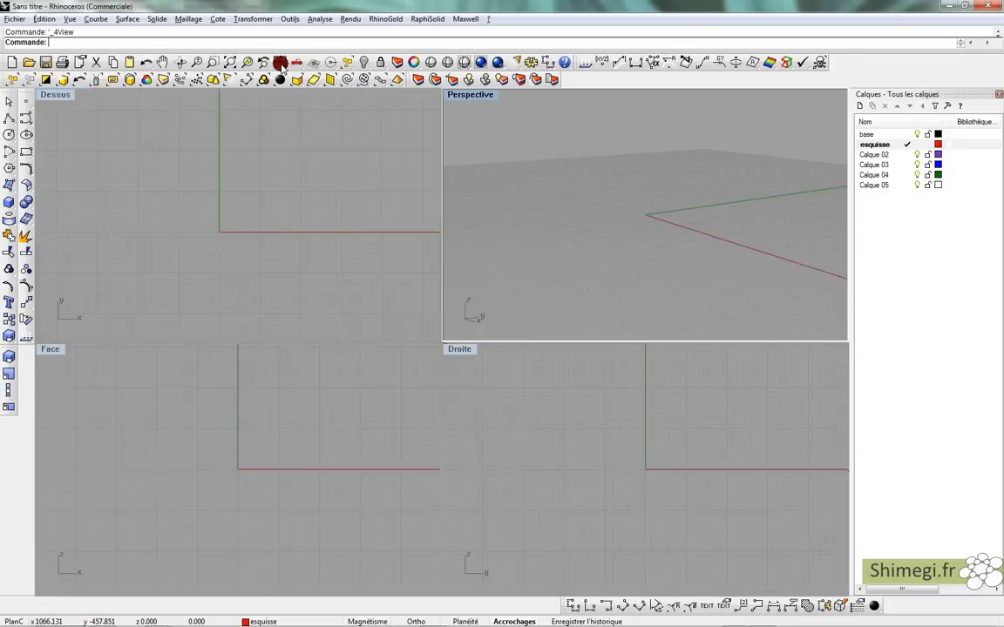
{"action": "right_click", "coordinate": [281, 64]}
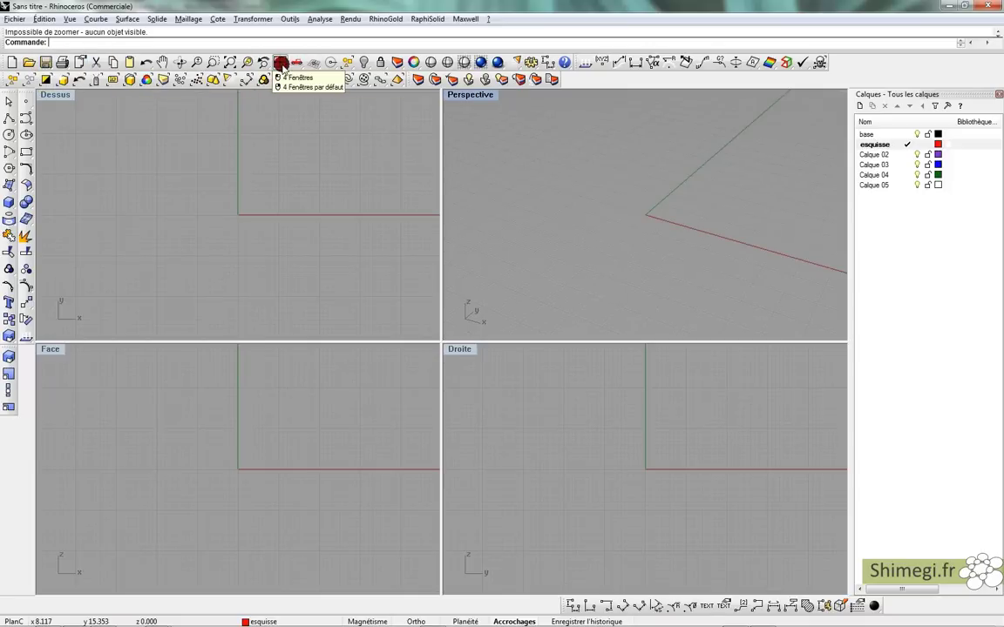
Float the Disposition des fenêtres set, copy its background image tool beside the four-viewport tool in the standard toolbar, and close the set.
{"action": "left_click", "coordinate": [282, 65]}
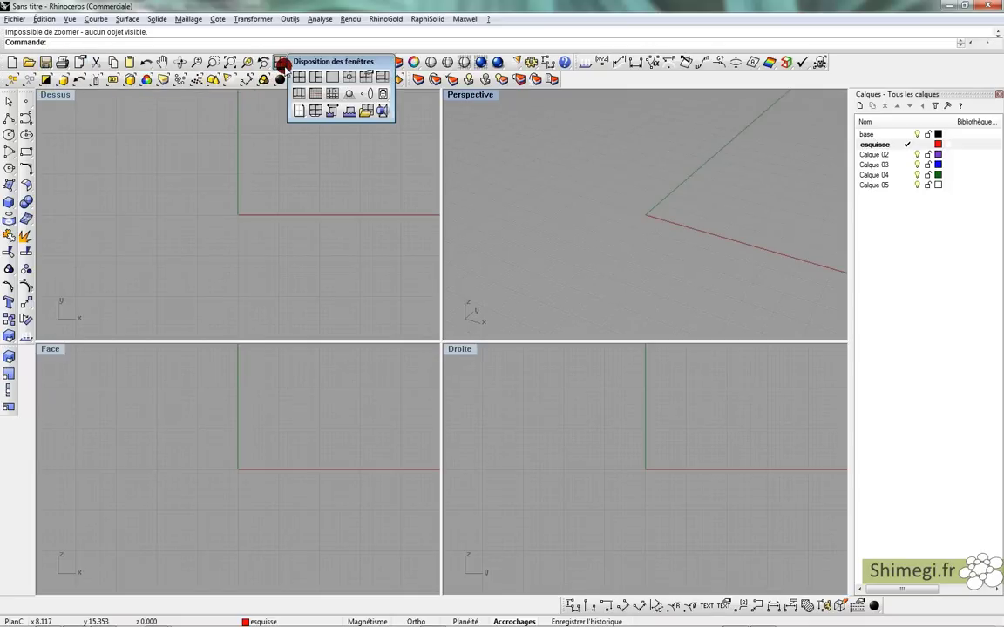
{"action": "left_click_drag", "start_coordinate": [284, 66], "coordinate": [289, 130]}
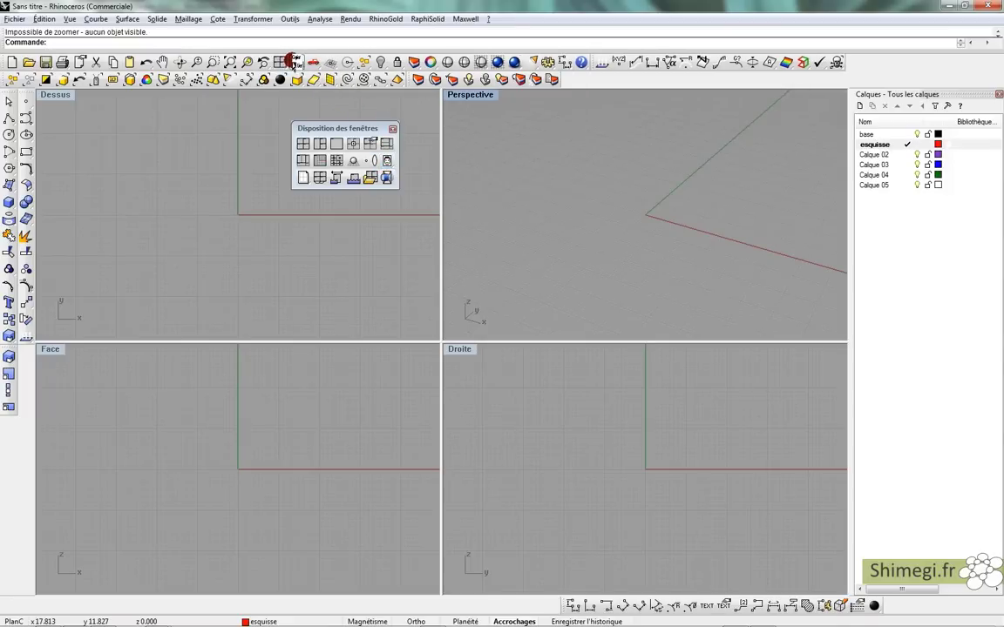
{"action": "left_click", "coordinate": [393, 129]}
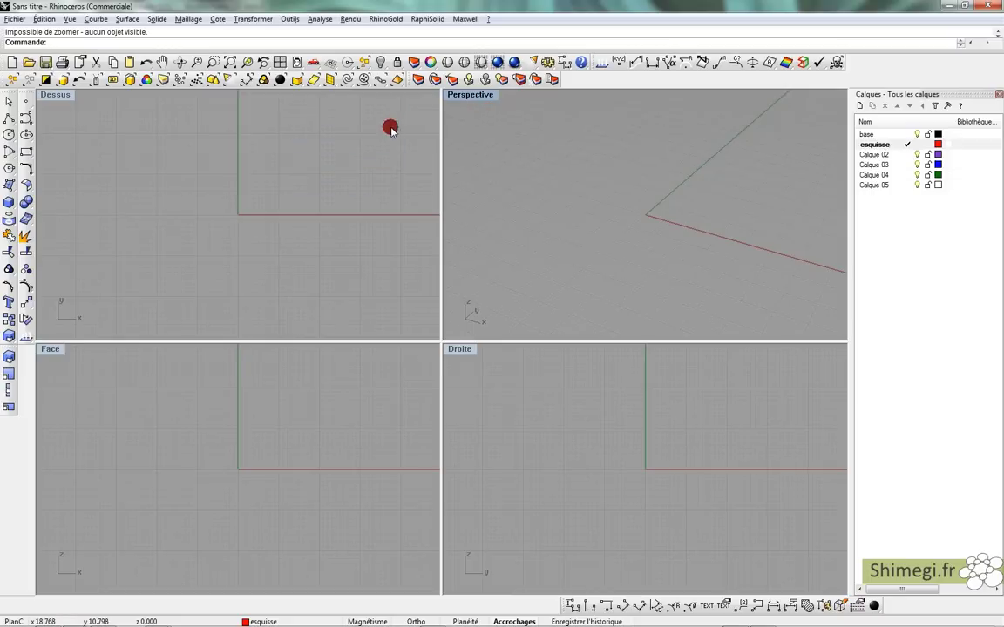
Detach the background image toolset and dock it at the end of the second toolbar row.
{"action": "left_click", "coordinate": [299, 64]}
{"action": "left_click_drag", "start_coordinate": [323, 65], "coordinate": [695, 81]}
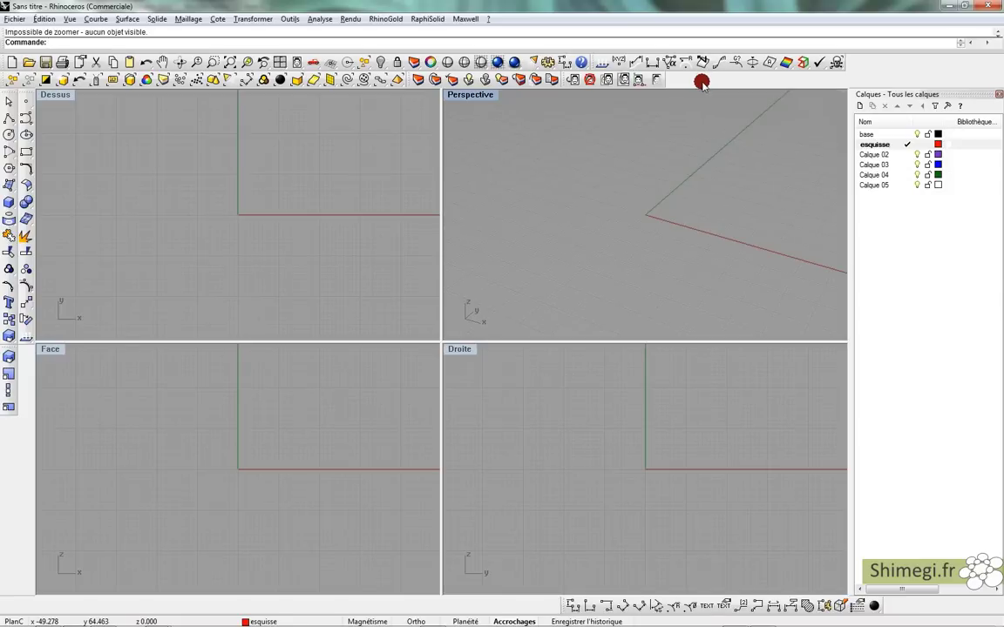
{"action": "left_click_drag", "start_coordinate": [705, 83], "coordinate": [655, 81]}
{"action": "left_click", "coordinate": [655, 81]}
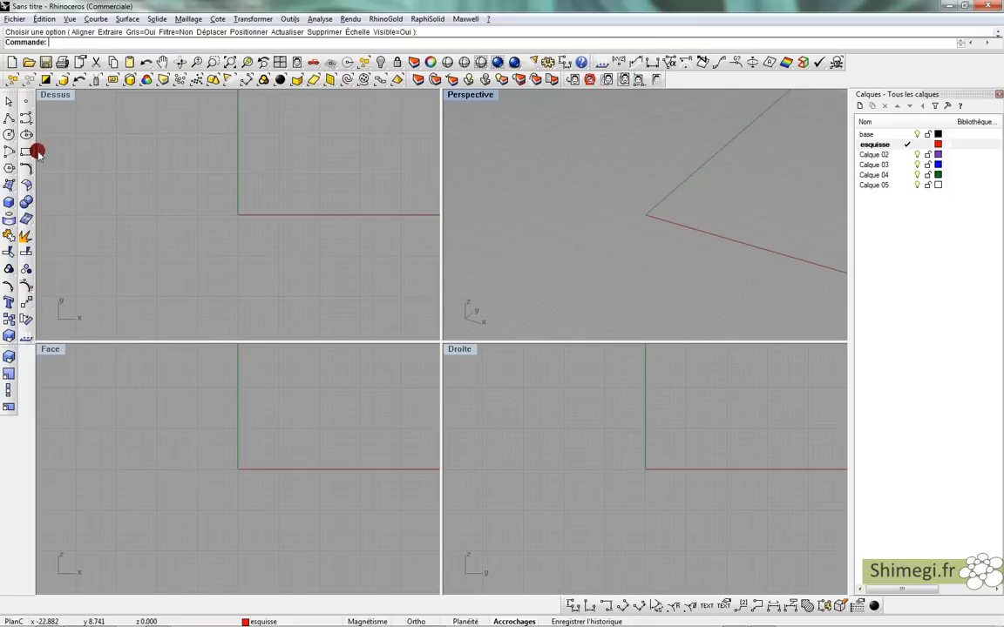
Try starting the Point and Line commands, leaving each at its first prompt.
{"action": "left_click", "coordinate": [26, 103]}
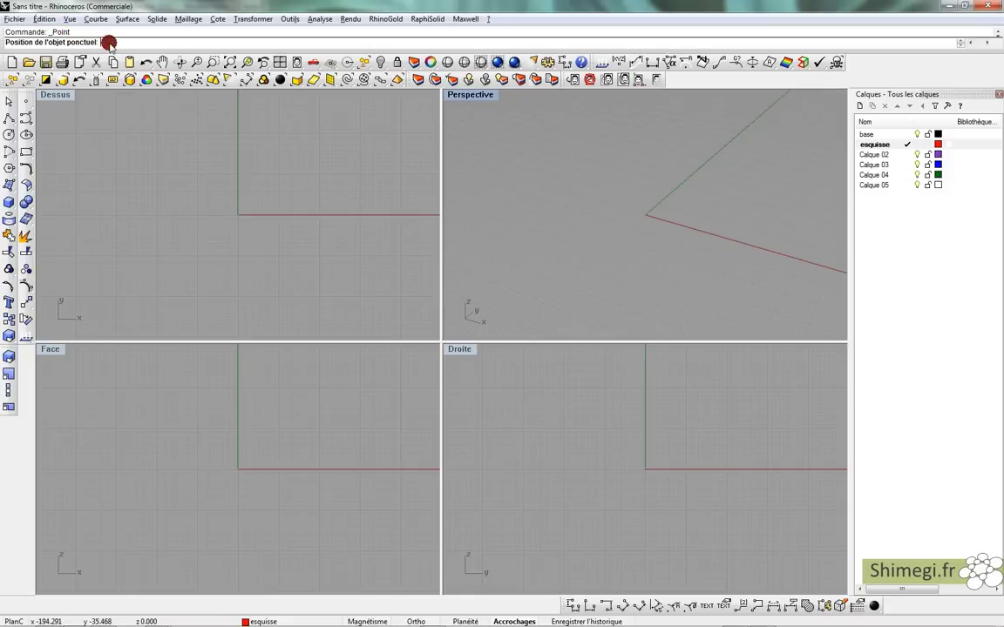
{"action": "key", "text": "Escape"}
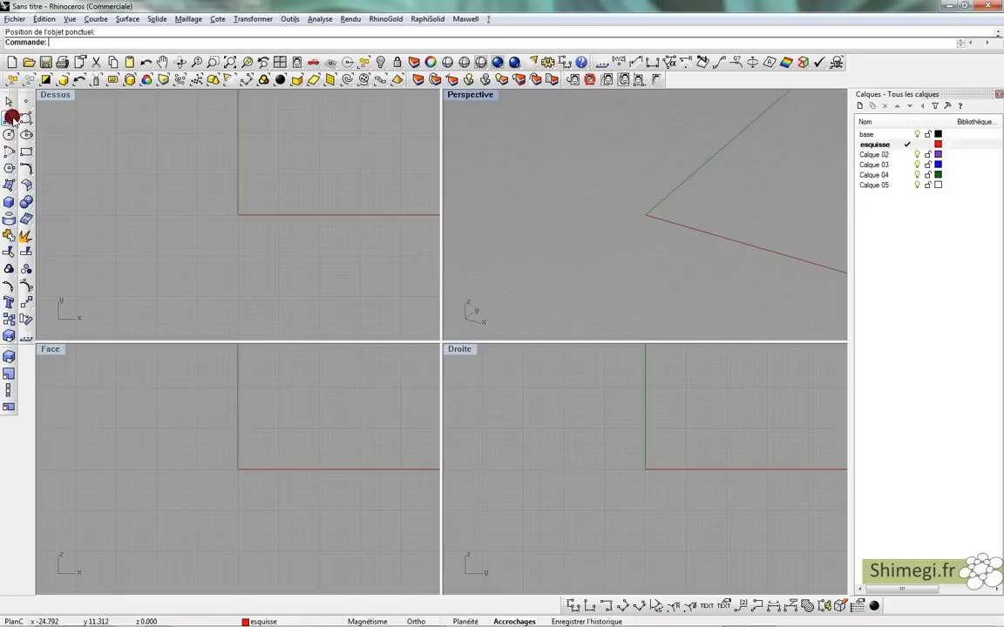
{"action": "left_click", "coordinate": [11, 117]}
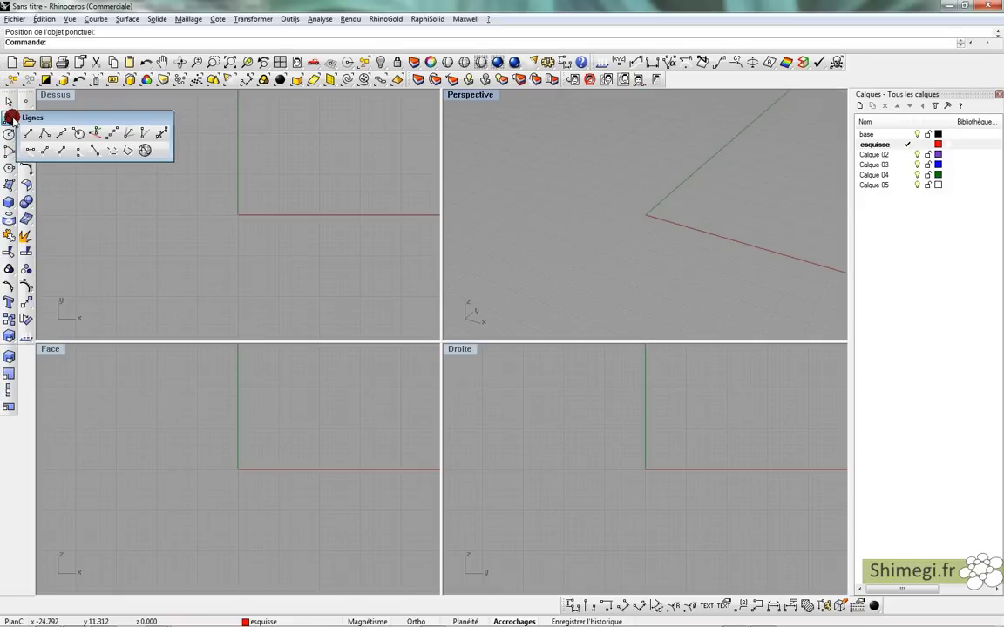
{"action": "left_click", "coordinate": [25, 133]}
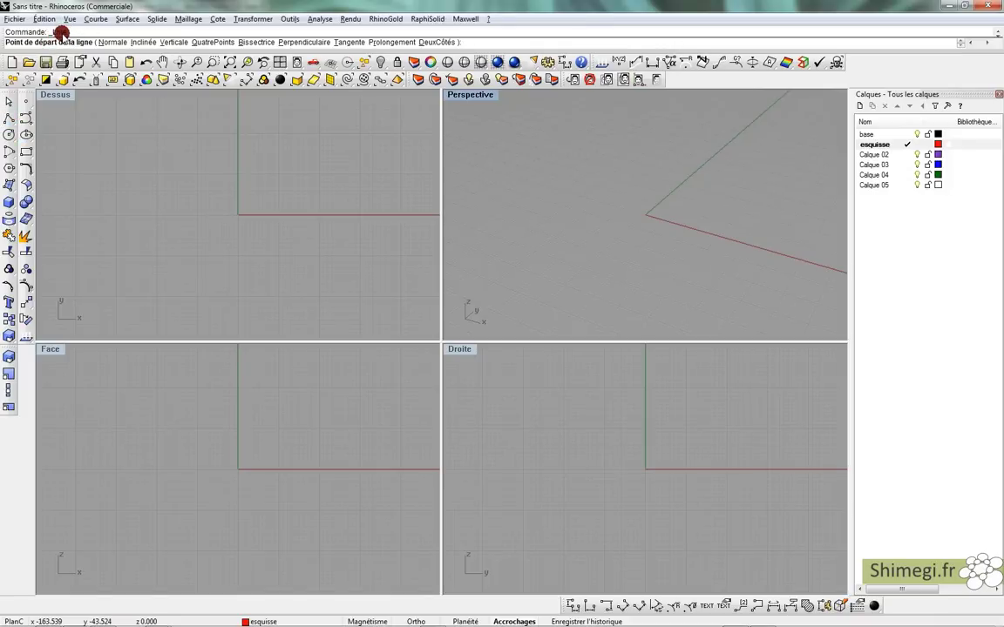
{"action": "key", "text": "Escape"}
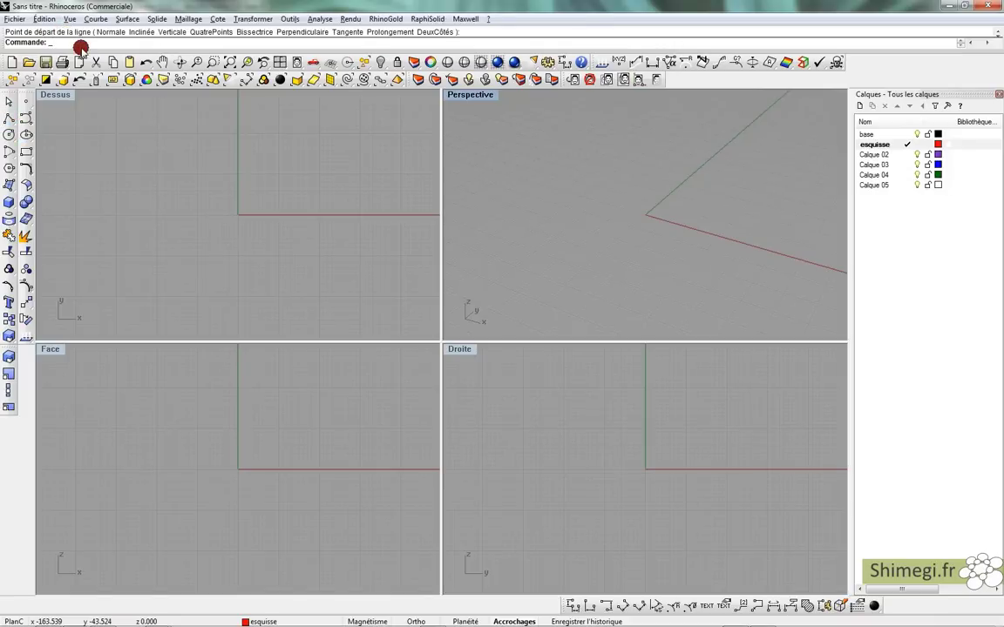
Repeat the Line command, trying a start point in the Dessus view and the Normale option.
{"action": "key", "text": "Return"}
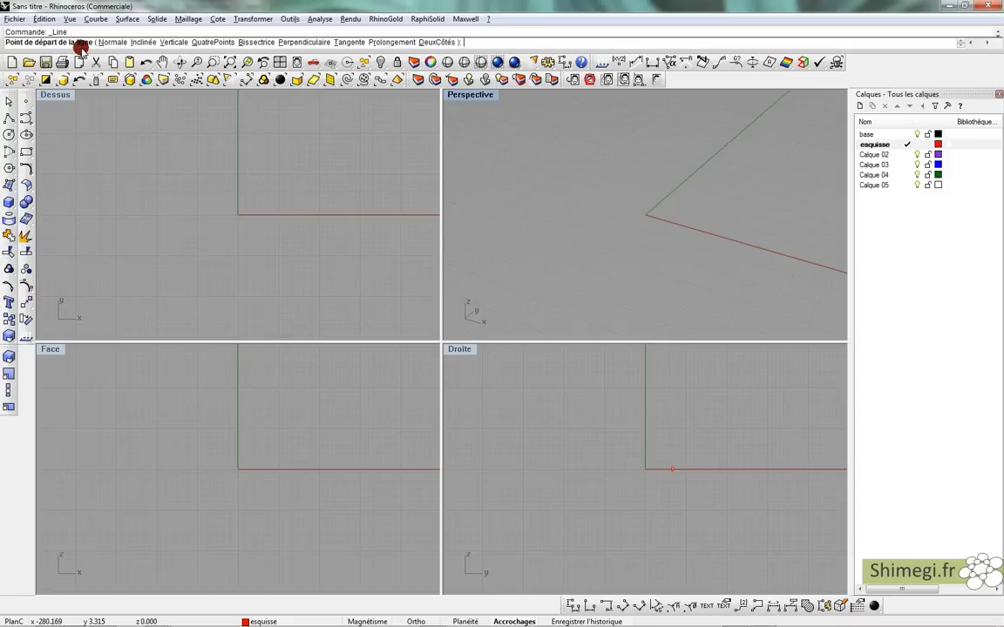
{"action": "left_click", "coordinate": [155, 173]}
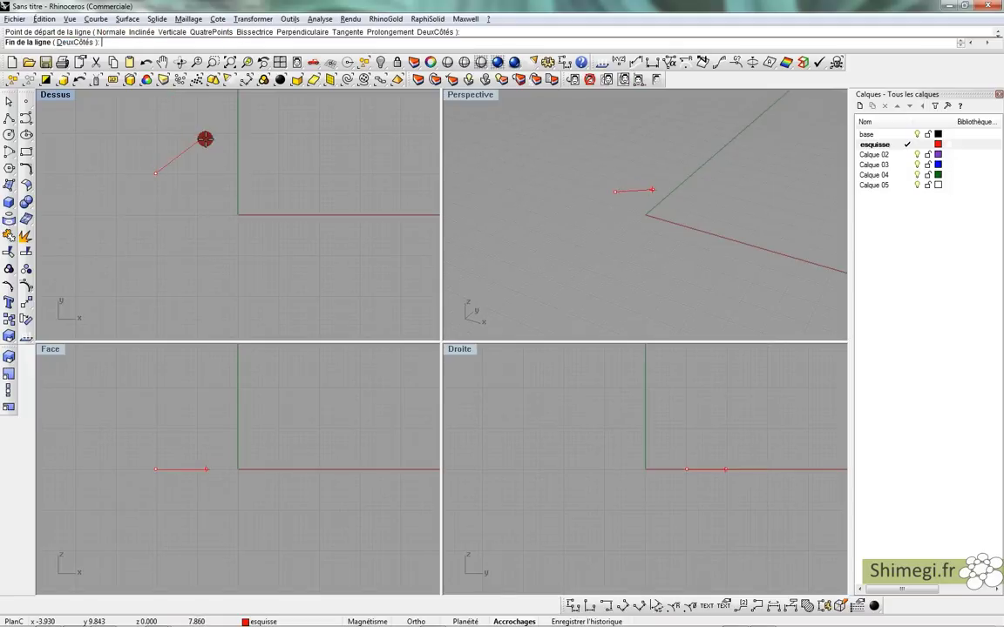
{"action": "key", "text": "Escape"}
{"action": "key", "text": "Return"}
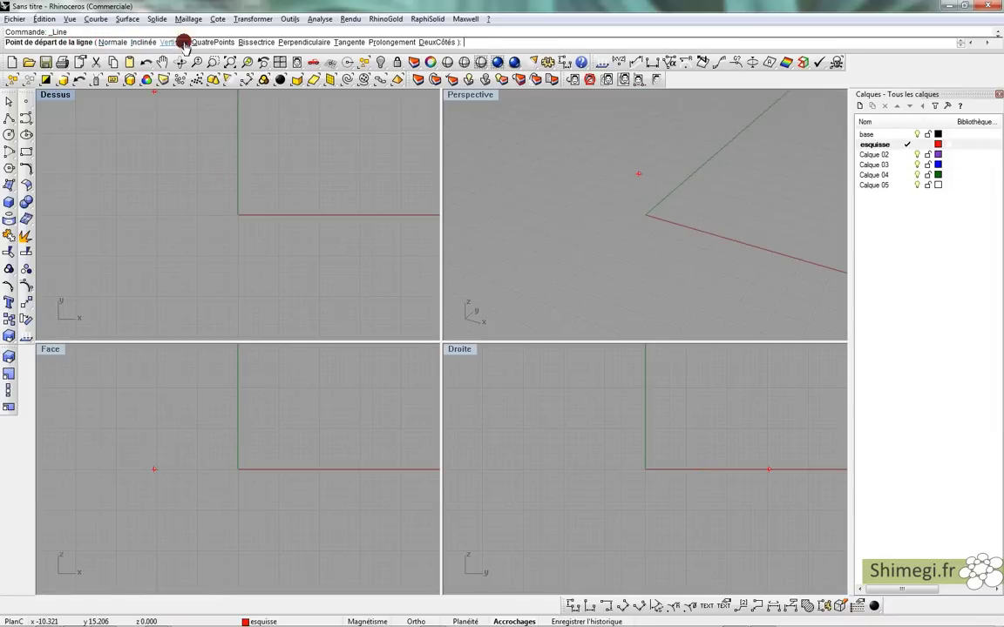
{"action": "left_click", "coordinate": [112, 43]}
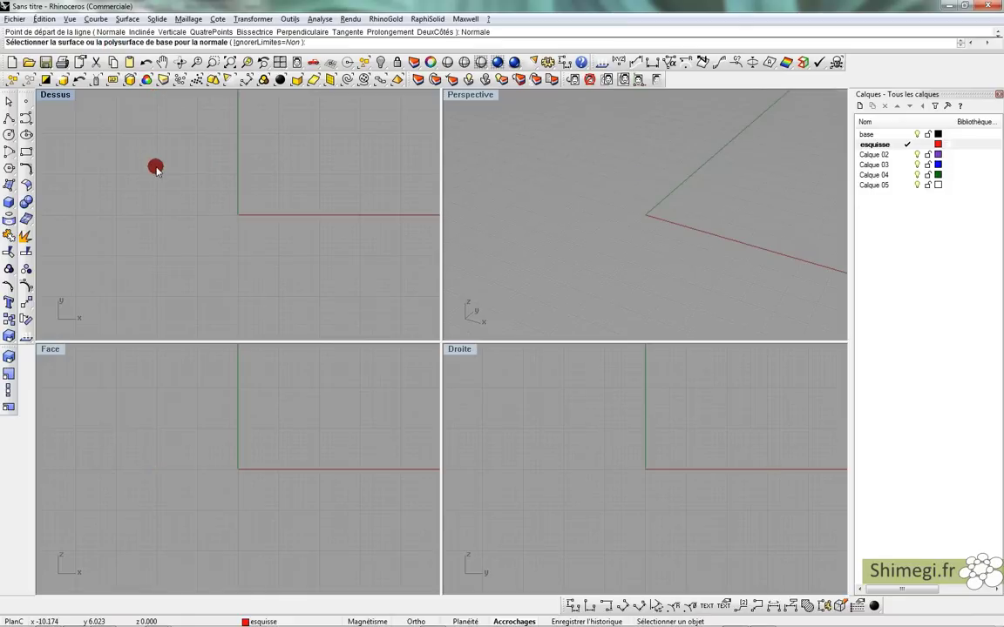
Try a line with the DeuxCôtés option, placing its midpoint near the origin in the Dessus view.
{"action": "left_click", "coordinate": [26, 117]}
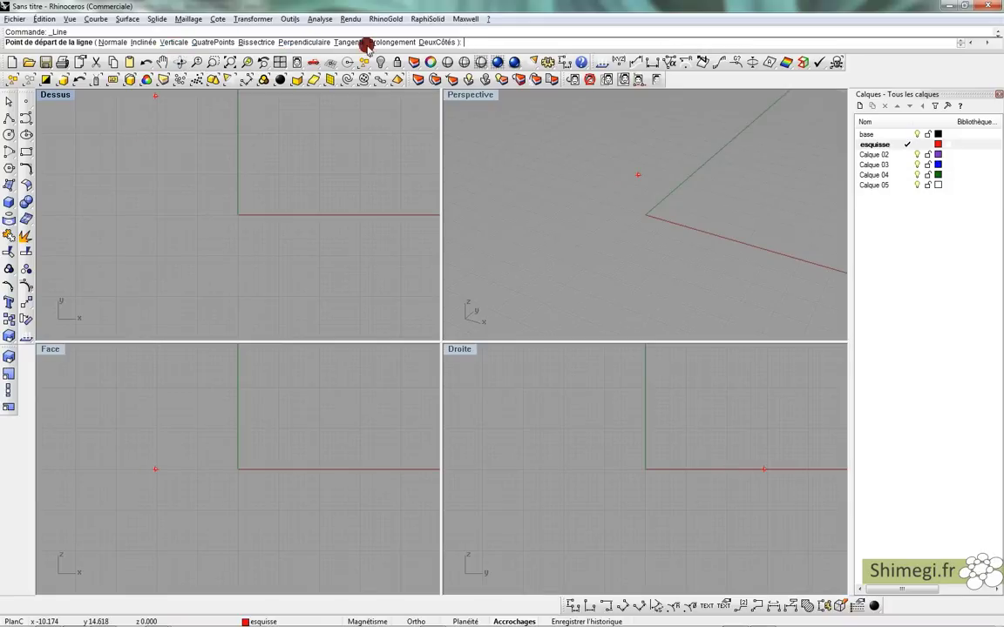
{"action": "left_click", "coordinate": [427, 41]}
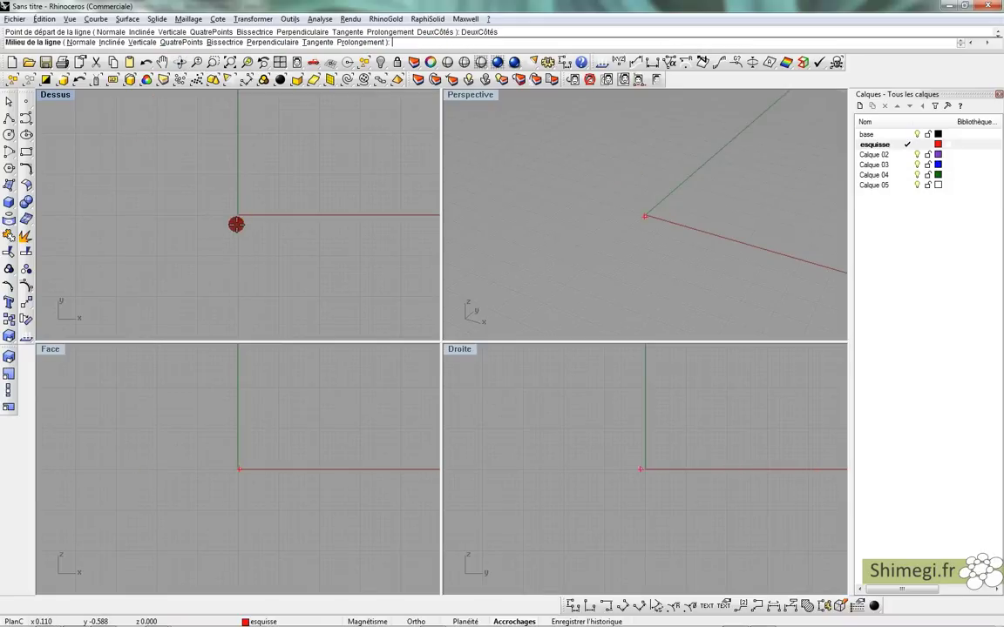
{"action": "left_click", "coordinate": [236, 223]}
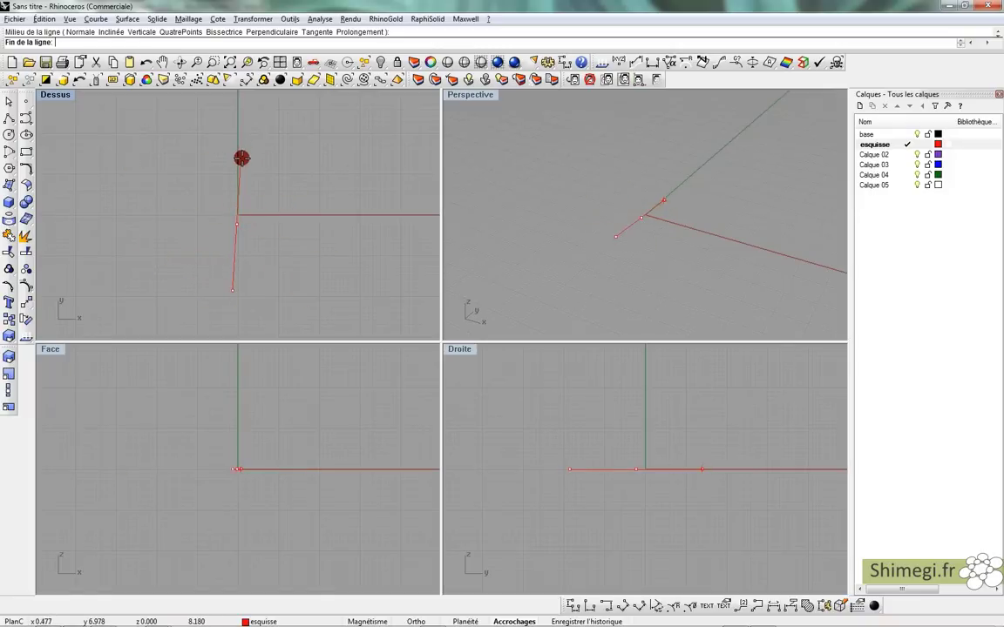
{"action": "key", "text": "Escape"}
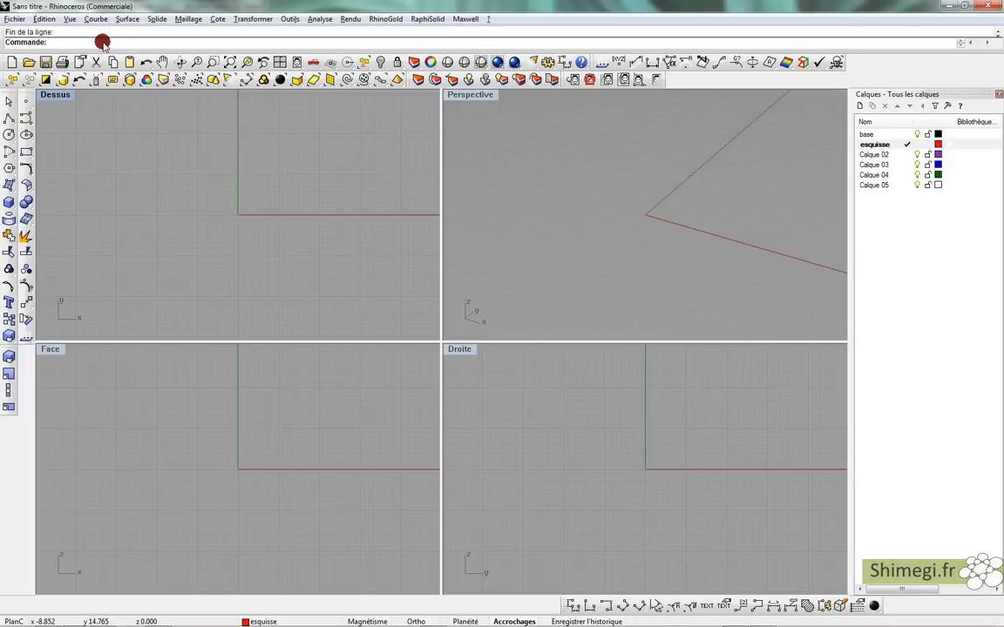
Recall the Line command, cancel it, and look through the list of recently used commands.
{"action": "right_click", "coordinate": [270, 207]}
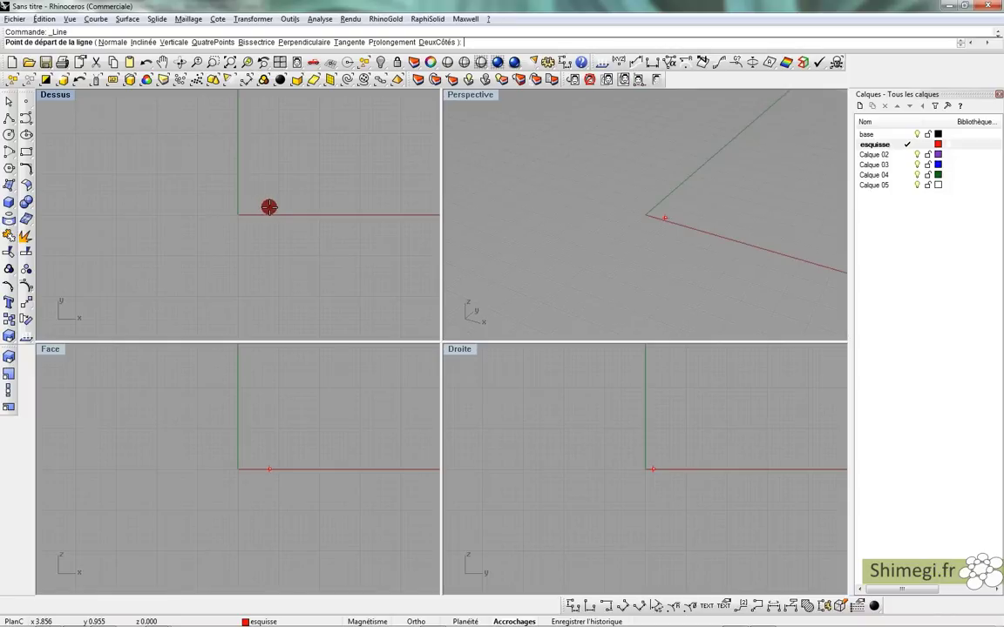
{"action": "key", "text": "Escape"}
{"action": "right_click", "coordinate": [149, 44]}
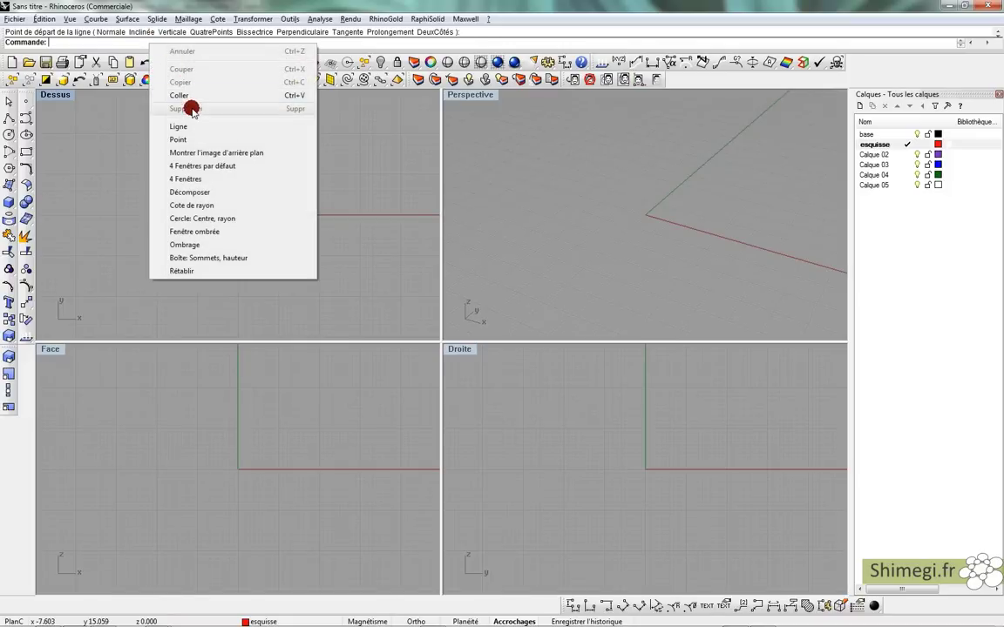
{"action": "left_click", "coordinate": [240, 232]}
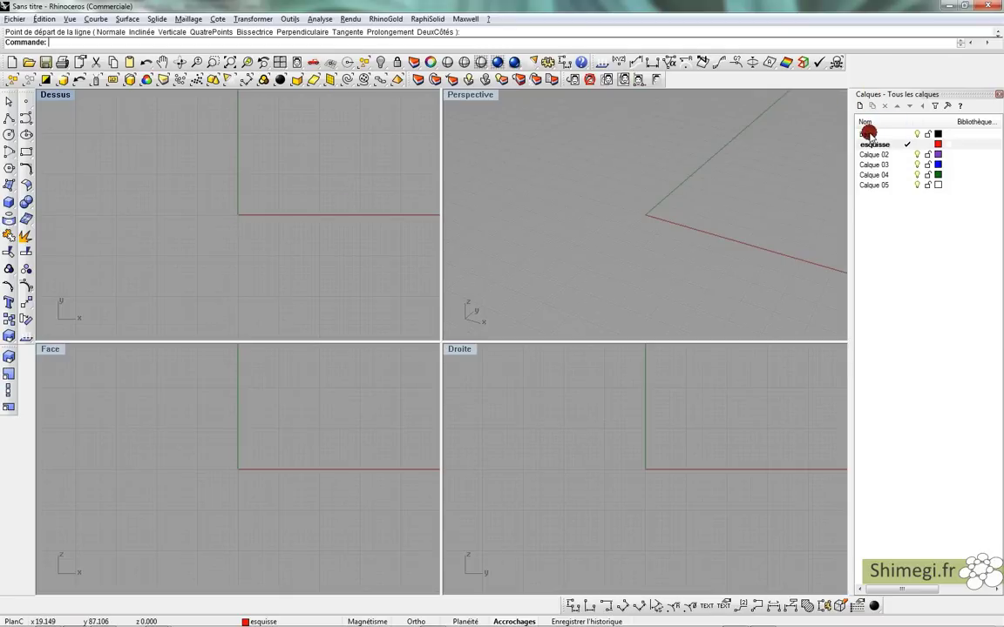
Rename layer Calque 02 as renommerlecalque, and widen the layer list and its Nom column.
{"action": "double_click", "coordinate": [887, 154]}
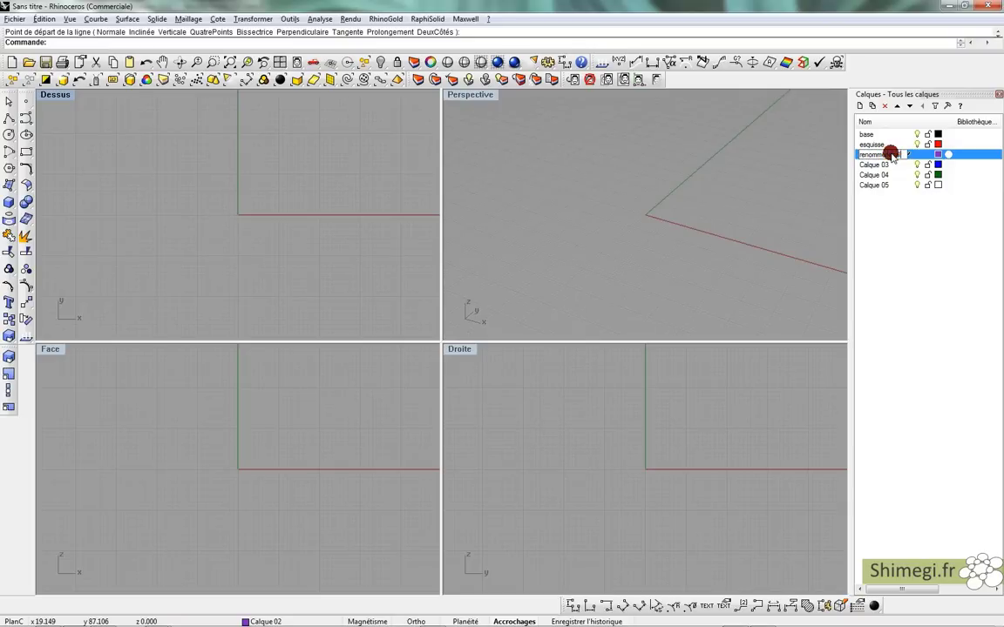
{"action": "key", "text": "Return"}
{"action": "left_click_drag", "start_coordinate": [849, 154], "coordinate": [812, 150]}
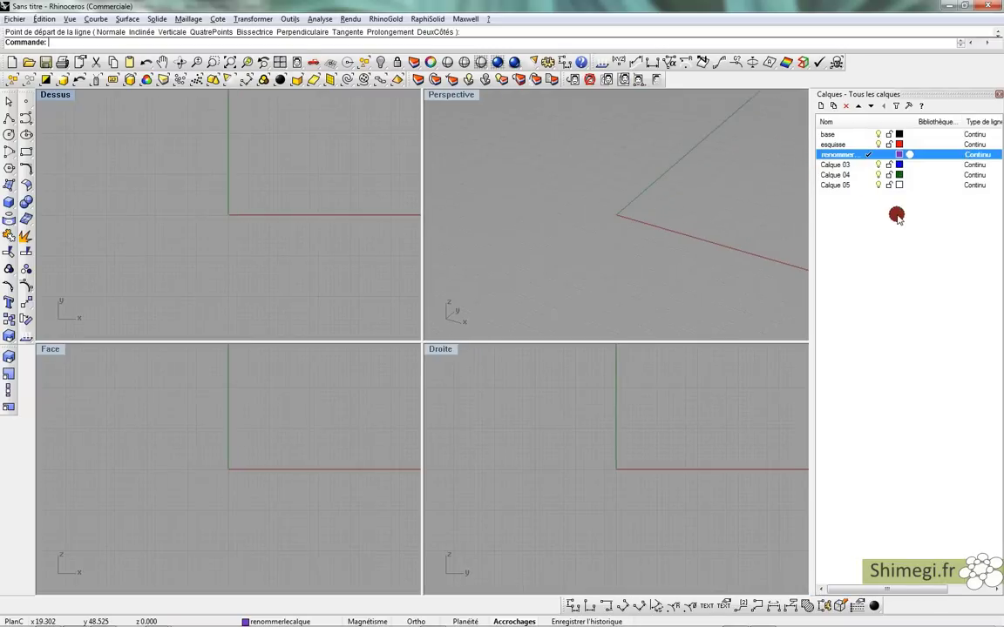
{"action": "left_click_drag", "start_coordinate": [865, 122], "coordinate": [885, 122]}
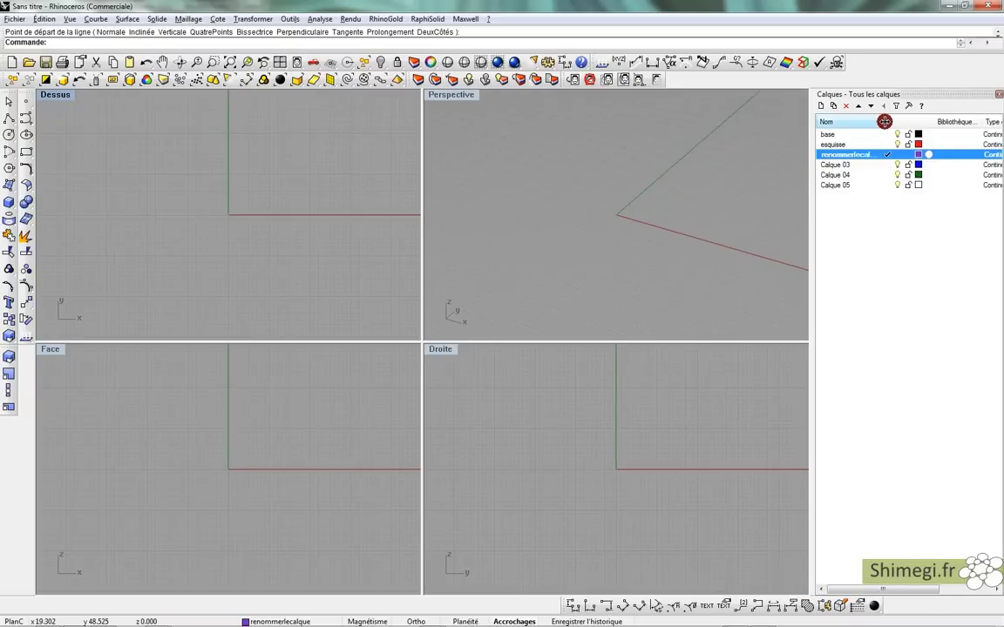
Set the renommerlecalque layer's colour to dark purple with RGB 86, 59, 111.
{"action": "left_click", "coordinate": [918, 154]}
{"action": "left_click_drag", "start_coordinate": [522, 263], "coordinate": [548, 292]}
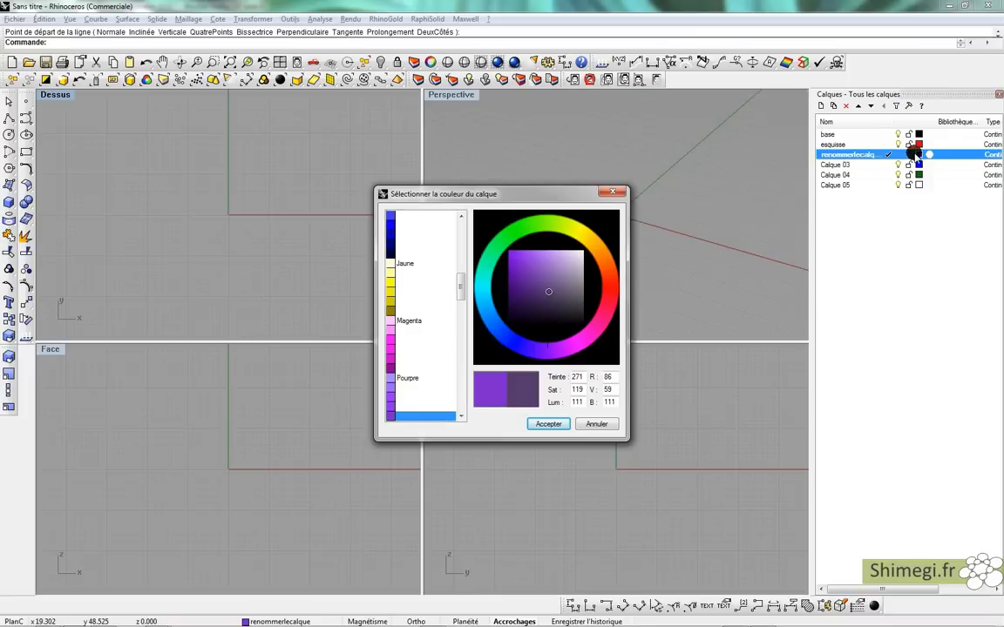
{"action": "left_click", "coordinate": [551, 424]}
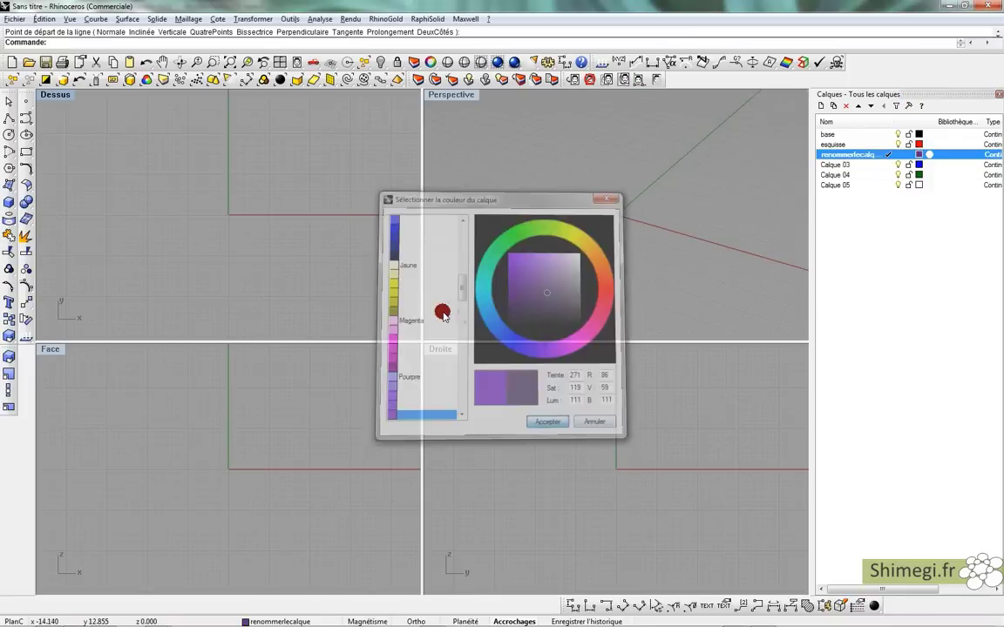
Draw a circle by centre and radius in the Dessus view, centred in the negative X, positive Y area.
{"action": "left_click", "coordinate": [9, 135]}
{"action": "left_click", "coordinate": [154, 157]}
{"action": "left_click", "coordinate": [224, 216]}
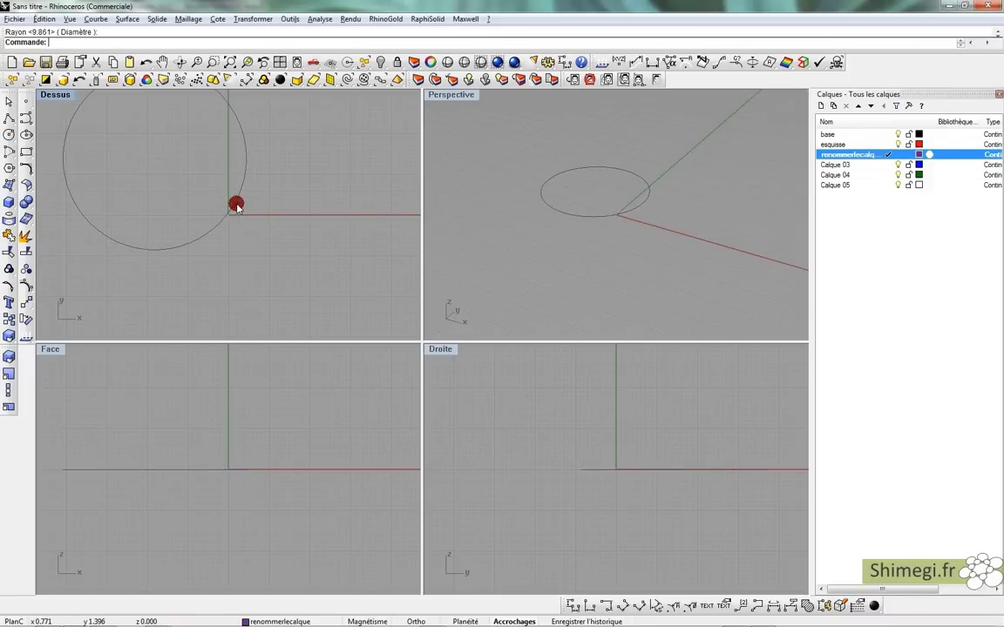
{"action": "left_click", "coordinate": [582, 212]}
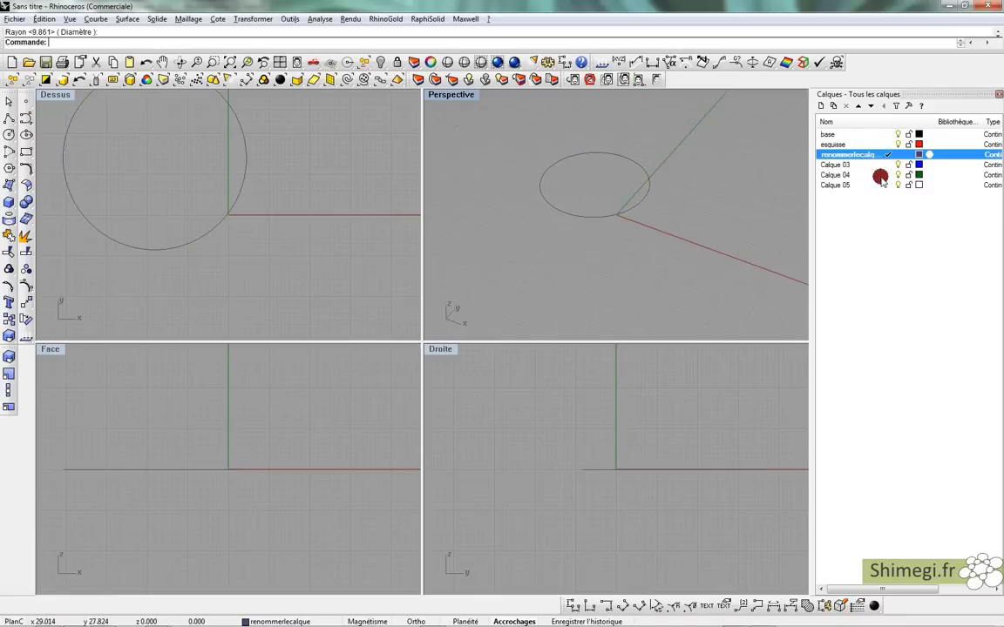
Change the renommerlecalque layer's colour to gold with RGB 202, 162, 51, and inspect the circle in the Perspective view.
{"action": "left_click", "coordinate": [918, 155]}
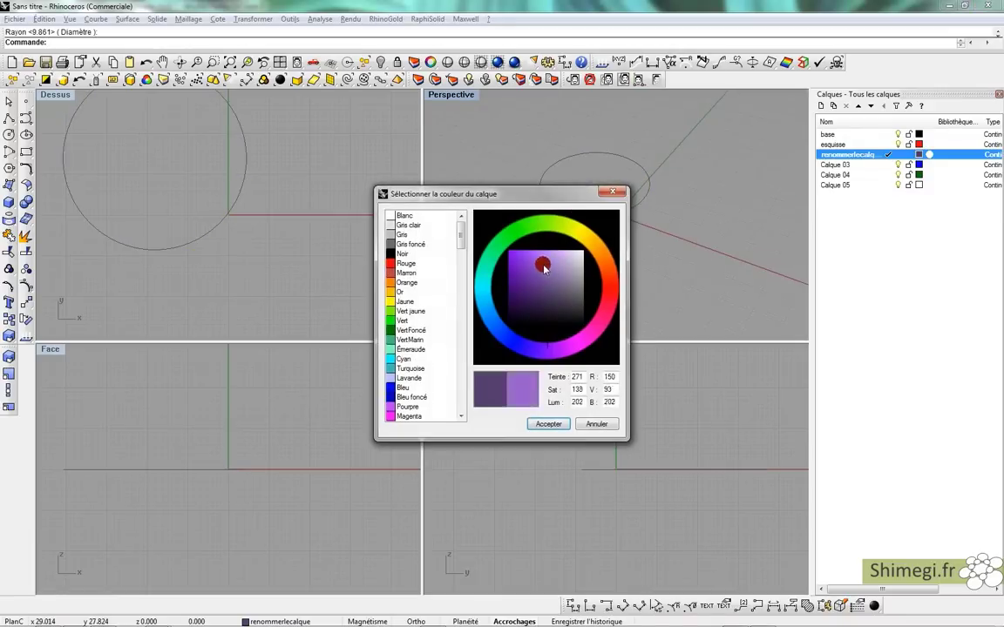
{"action": "left_click_drag", "start_coordinate": [586, 233], "coordinate": [588, 253]}
{"action": "left_click", "coordinate": [526, 264]}
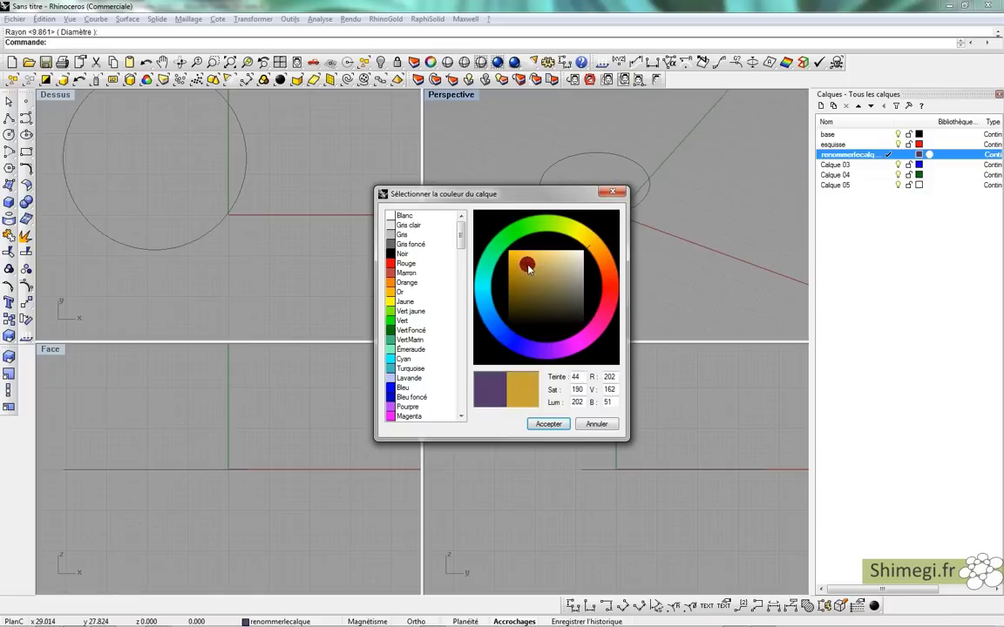
{"action": "right_click_drag", "start_coordinate": [618, 248], "coordinate": [610, 237]}
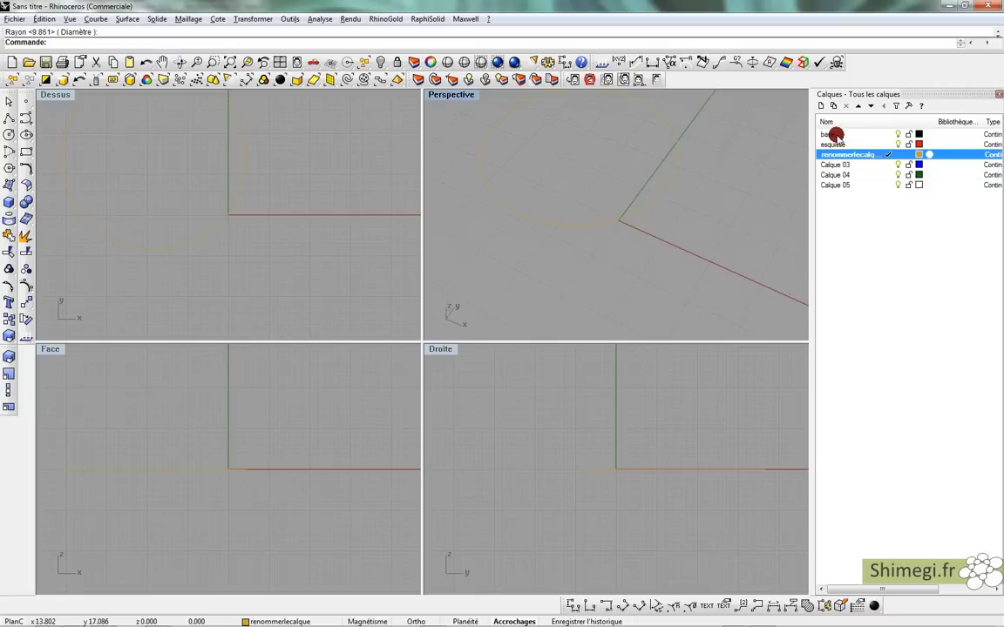
{"action": "right_click_drag", "start_coordinate": [739, 179], "coordinate": [739, 161]}
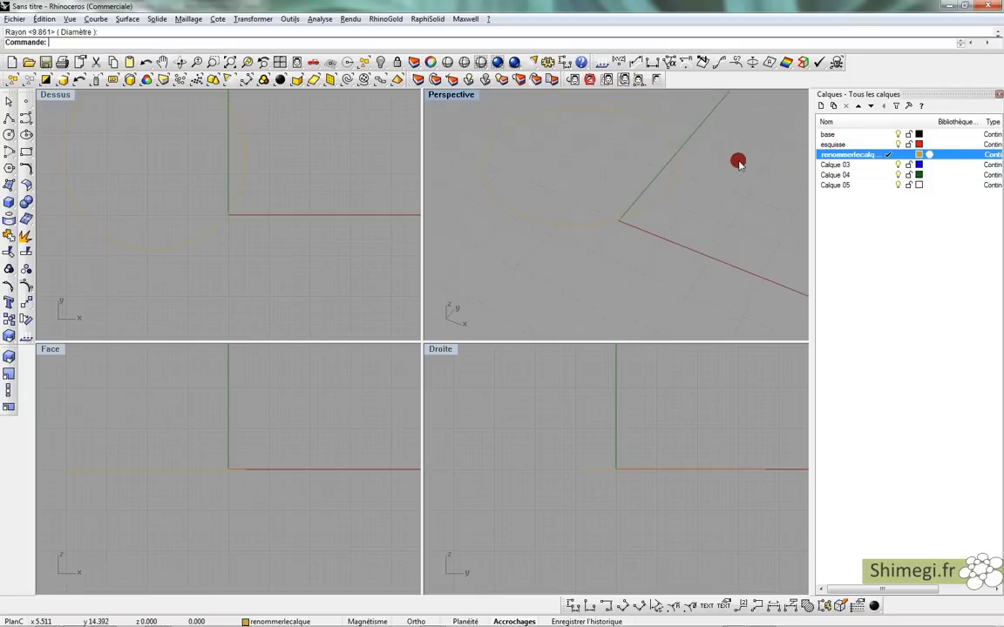
Make esquisse the current layer and draw a straight two-point polyline across the circle in the Perspective view.
{"action": "left_click", "coordinate": [842, 144]}
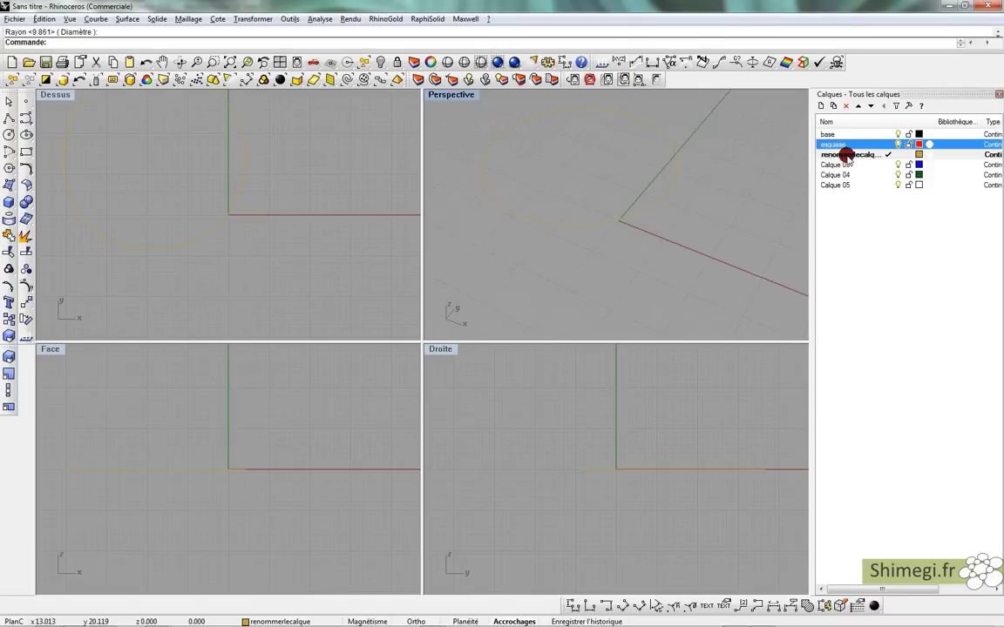
{"action": "right_click_drag", "start_coordinate": [549, 223], "coordinate": [640, 207]}
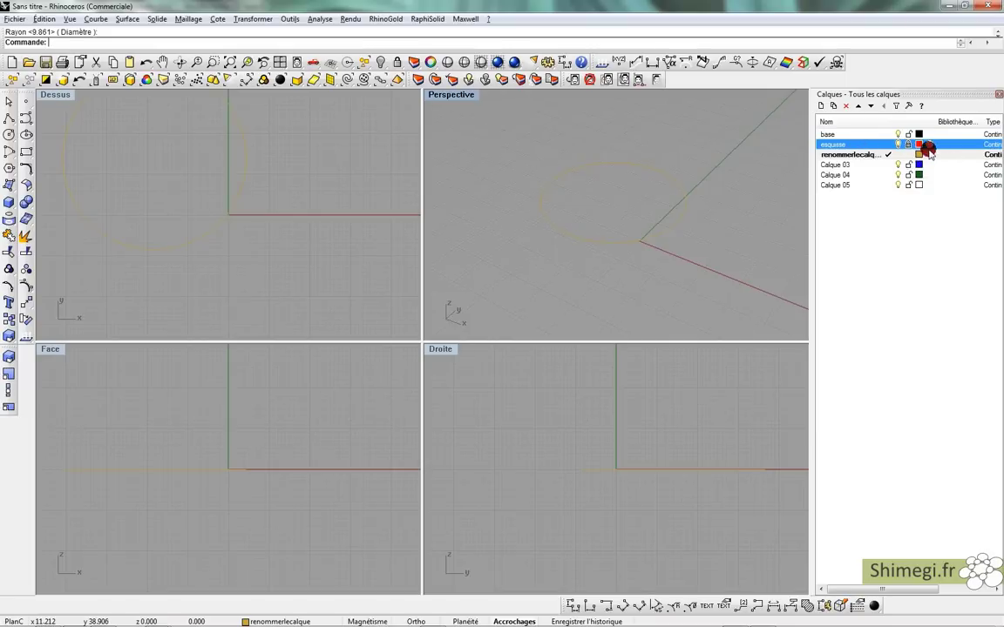
{"action": "left_click", "coordinate": [9, 119]}
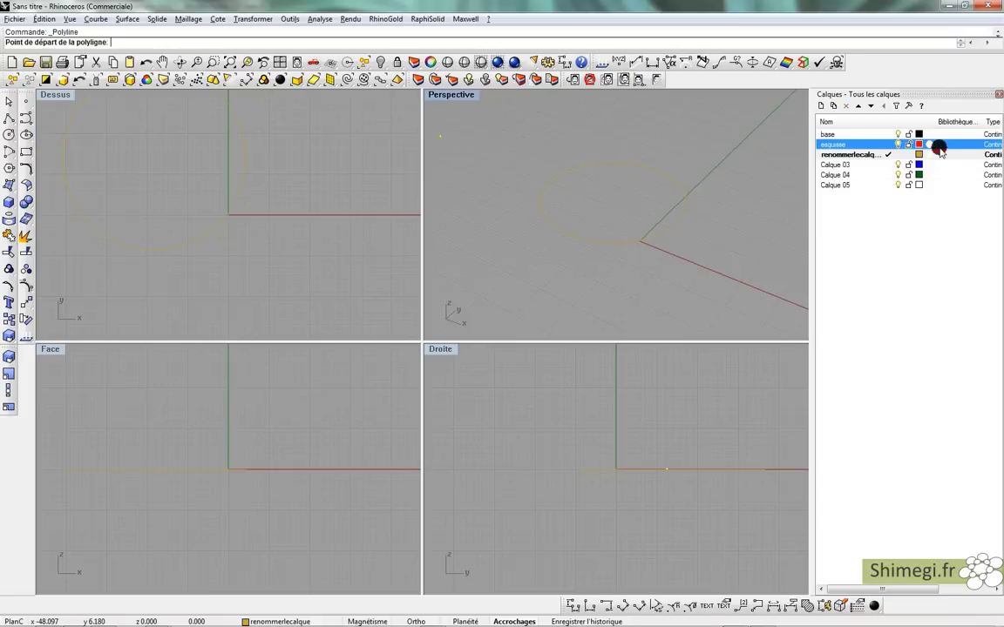
{"action": "left_click", "coordinate": [888, 144]}
{"action": "left_click", "coordinate": [561, 232]}
{"action": "left_click", "coordinate": [741, 152]}
{"action": "key", "text": "Return"}
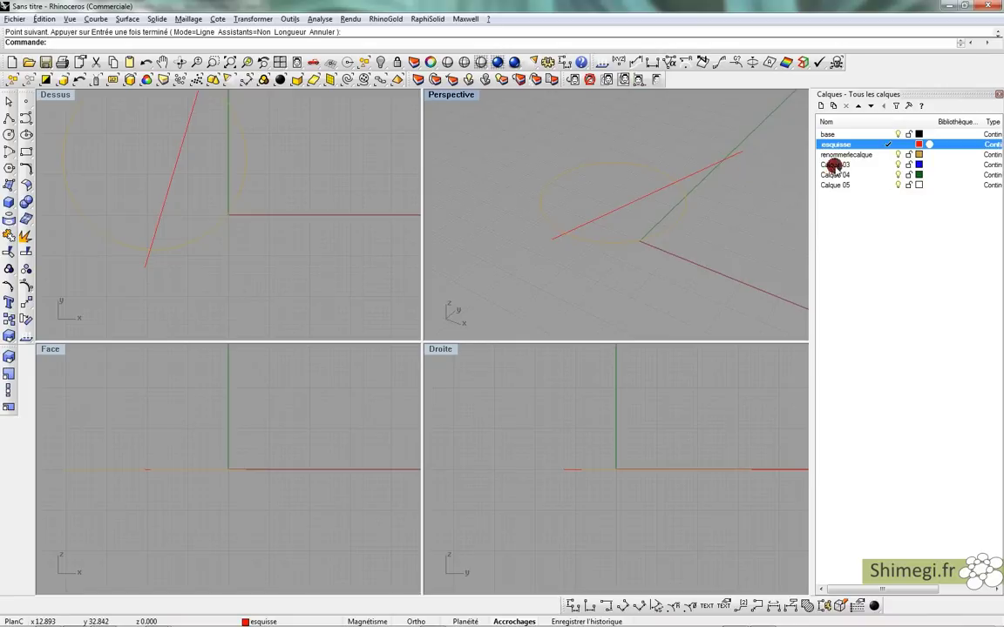
Make renommerlecalque the current layer, hide the esquisse layer and show it again.
{"action": "left_click", "coordinate": [889, 154]}
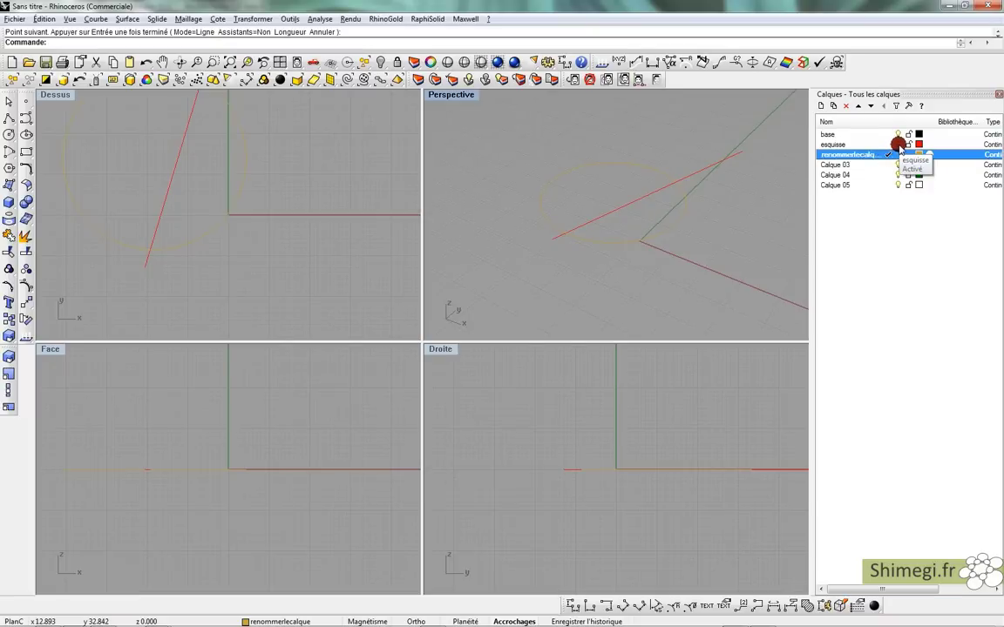
{"action": "left_click", "coordinate": [897, 144]}
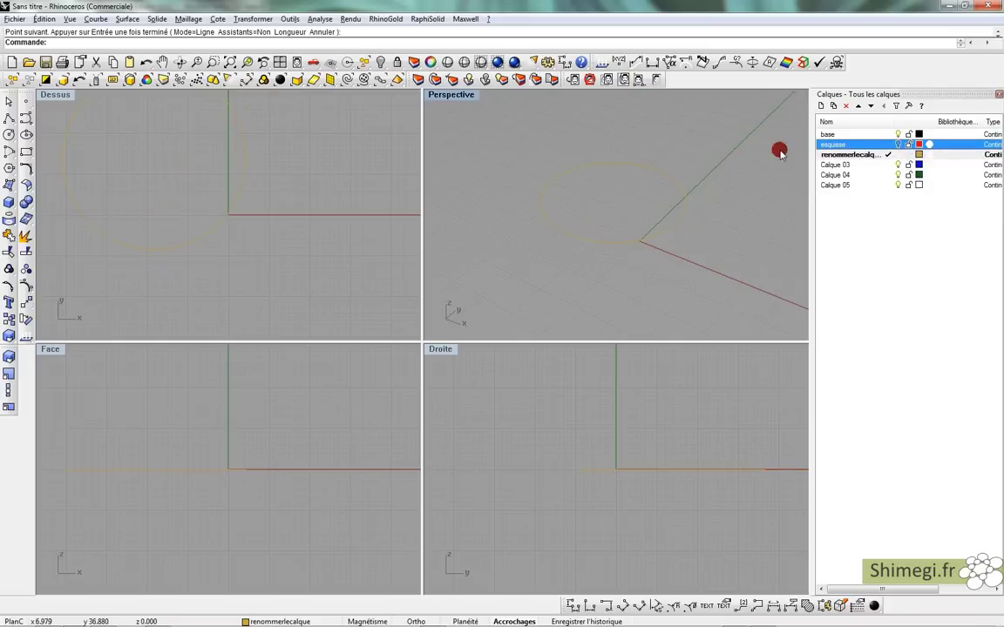
{"action": "left_click", "coordinate": [897, 143]}
Lock the esquisse layer to test selecting its line with the circle, and inspect the layer's material settings without changing them.
{"action": "left_click", "coordinate": [907, 144]}
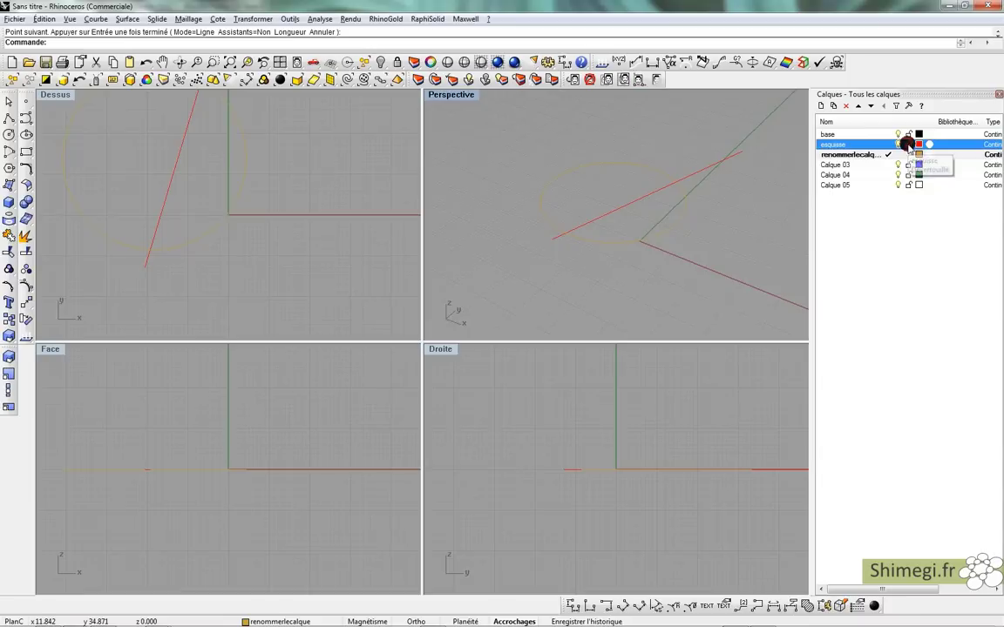
{"action": "left_click_drag", "start_coordinate": [742, 185], "coordinate": [660, 125]}
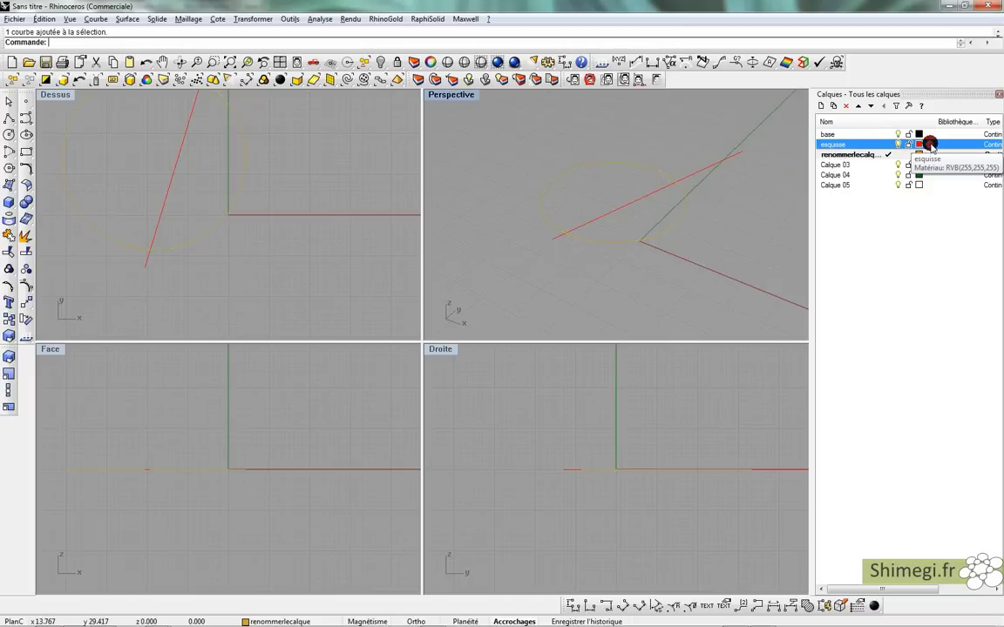
{"action": "left_click", "coordinate": [930, 144]}
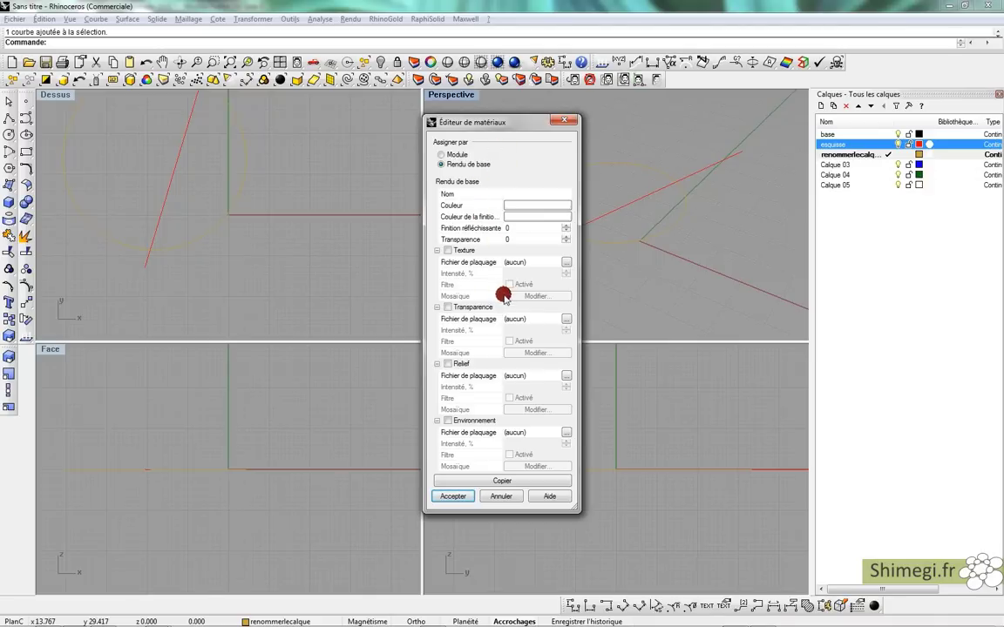
{"action": "left_click", "coordinate": [502, 495]}
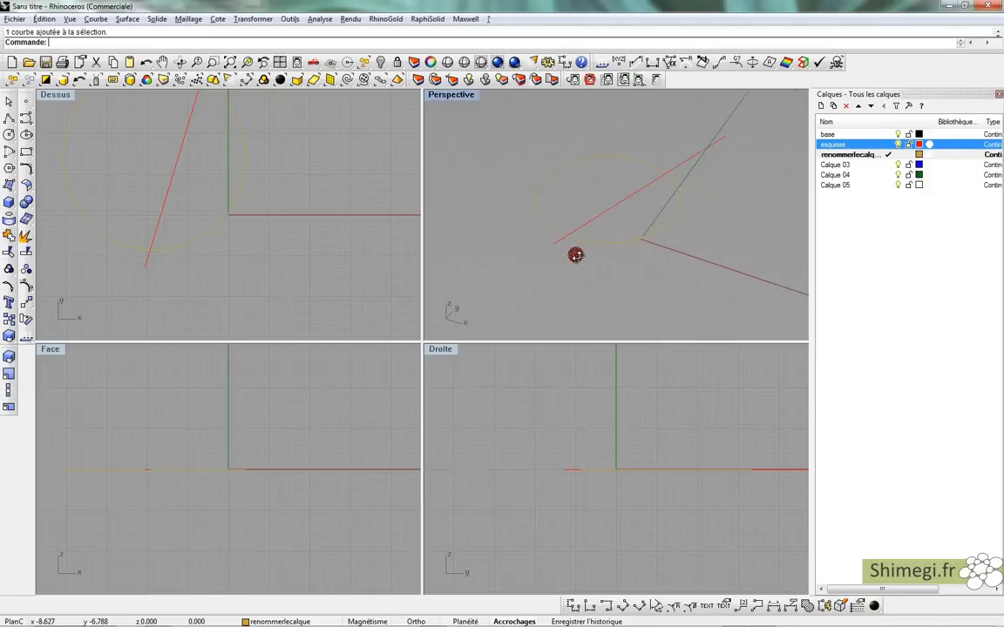
Create the sublayer Calque 01 under renommerlecalque, and make Calque 03 the current layer.
{"action": "left_click", "coordinate": [834, 154]}
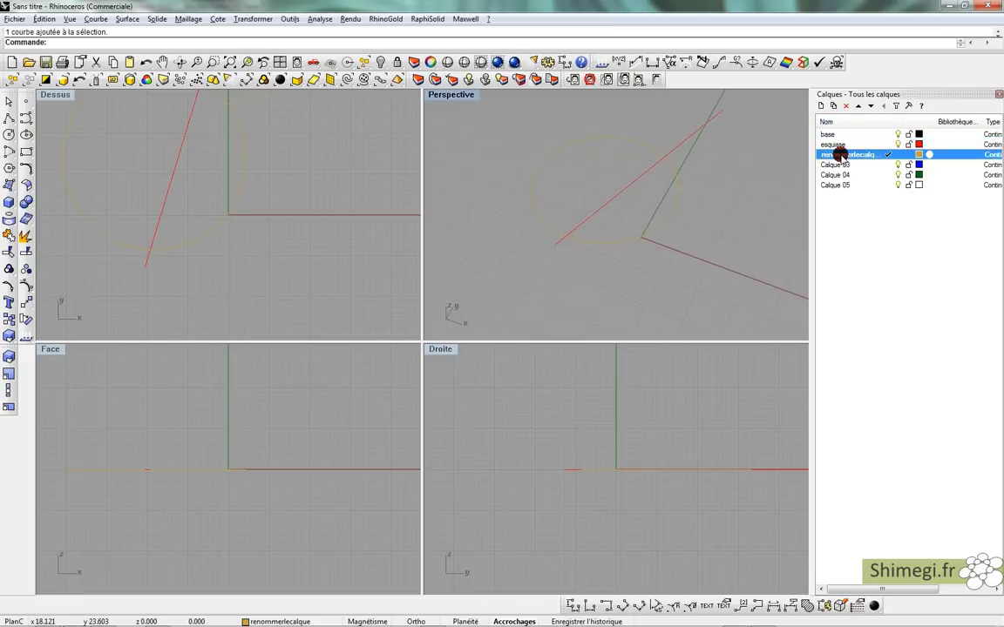
{"action": "left_click", "coordinate": [835, 106]}
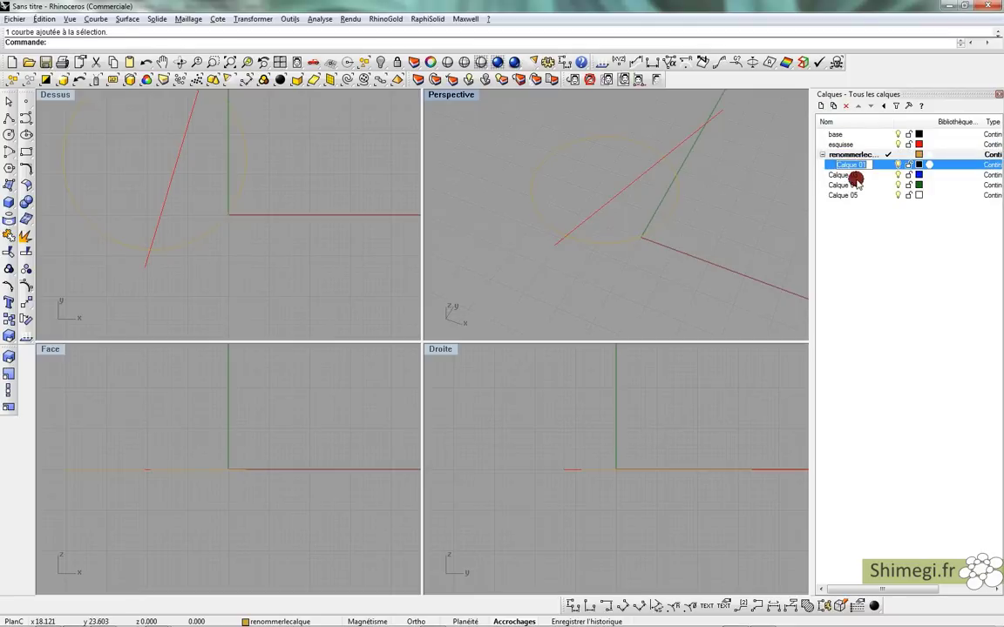
{"action": "left_click", "coordinate": [863, 247]}
{"action": "left_click", "coordinate": [890, 163]}
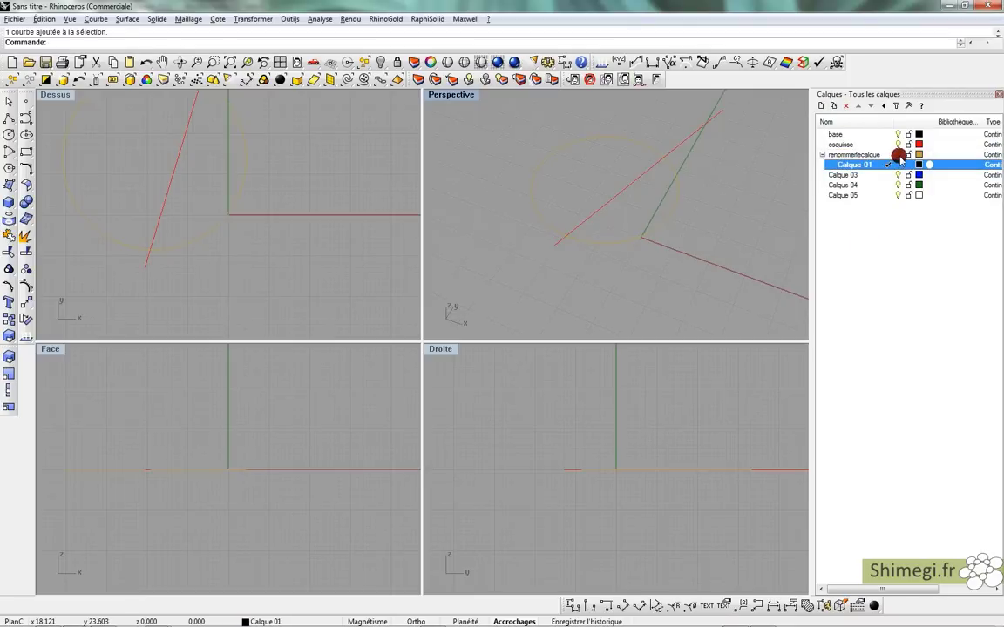
{"action": "left_click", "coordinate": [888, 173]}
Reorder the layer list so that renommerlecalque and its sublayer sit directly below Calque 03.
{"action": "left_click", "coordinate": [899, 155]}
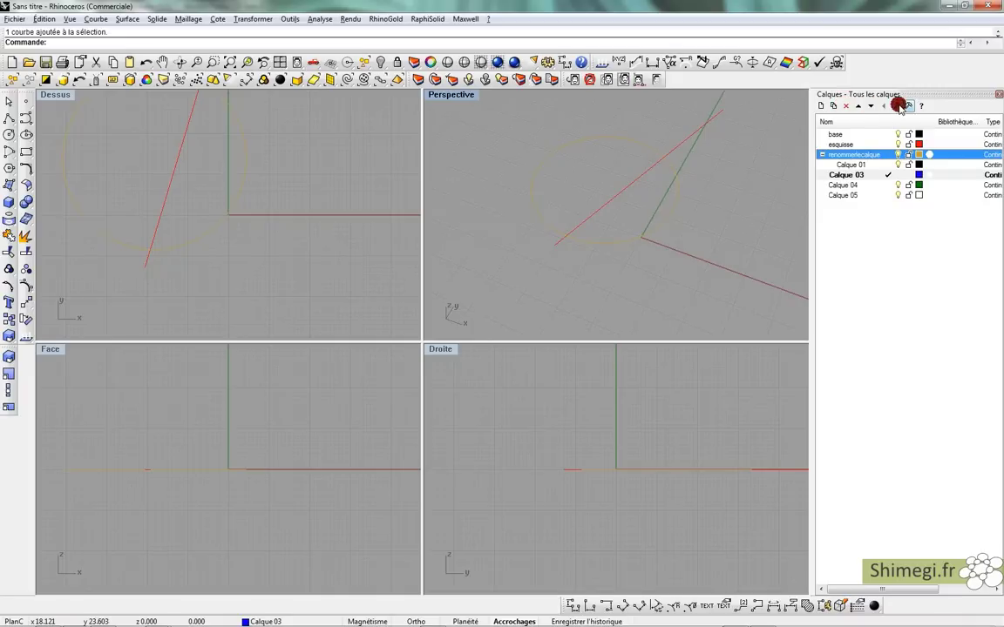
{"action": "left_click", "coordinate": [869, 107]}
{"action": "left_click", "coordinate": [869, 107]}
{"action": "left_click", "coordinate": [858, 105]}
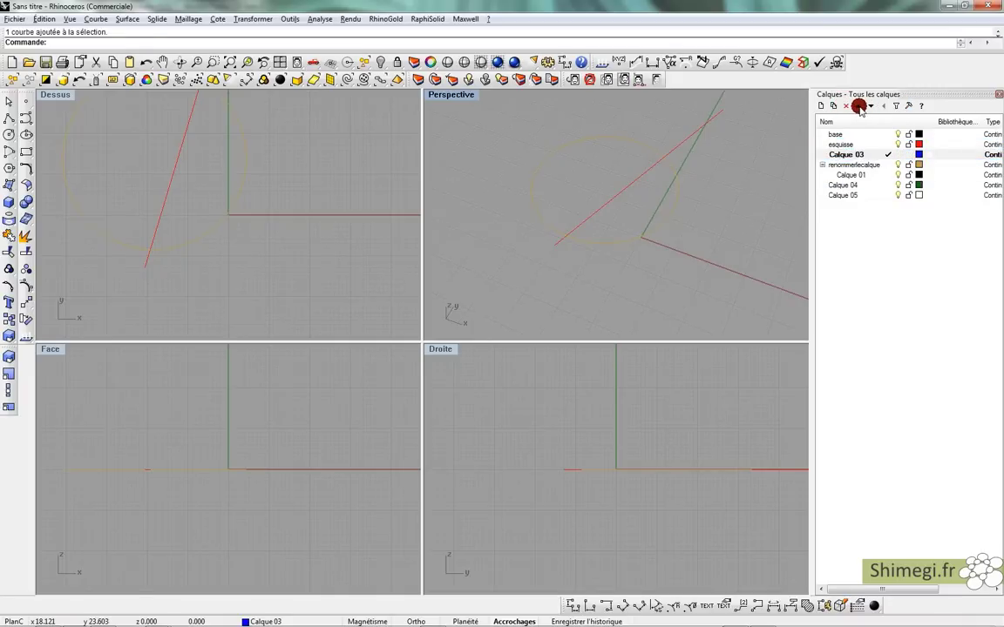
Resize the four viewports by shifting their shared borders so that Dessus and Perspective are taller.
{"action": "right_click_drag", "start_coordinate": [659, 179], "coordinate": [764, 215]}
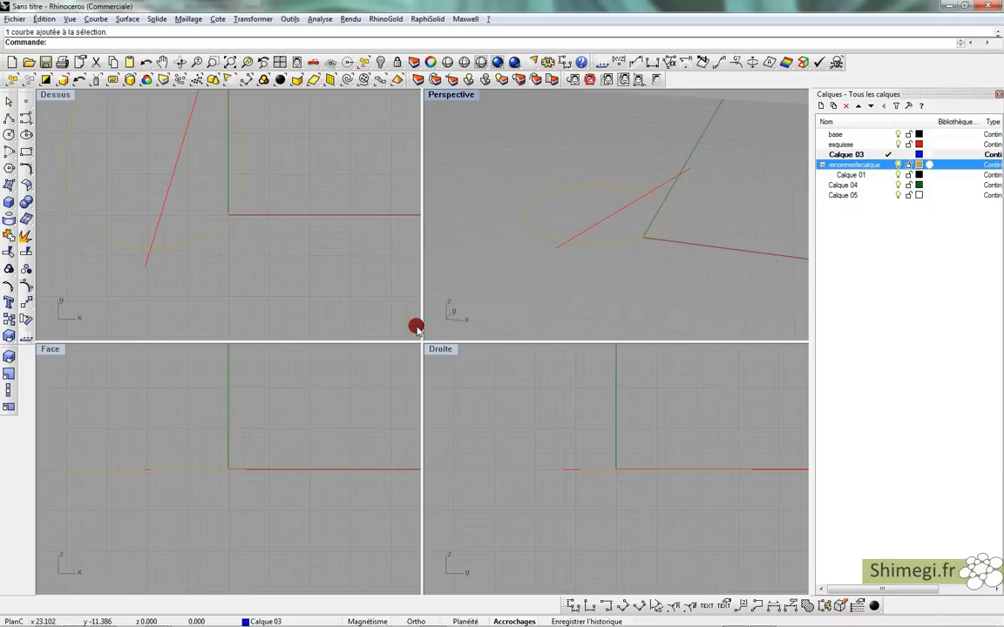
{"action": "left_click_drag", "start_coordinate": [420, 330], "coordinate": [376, 330]}
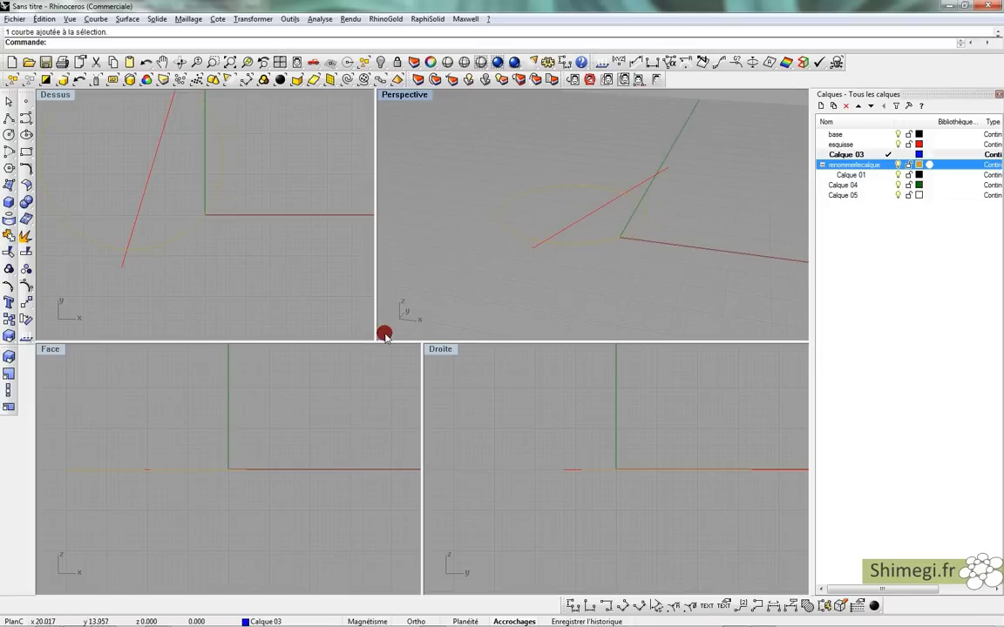
{"action": "left_click_drag", "start_coordinate": [377, 316], "coordinate": [406, 363]}
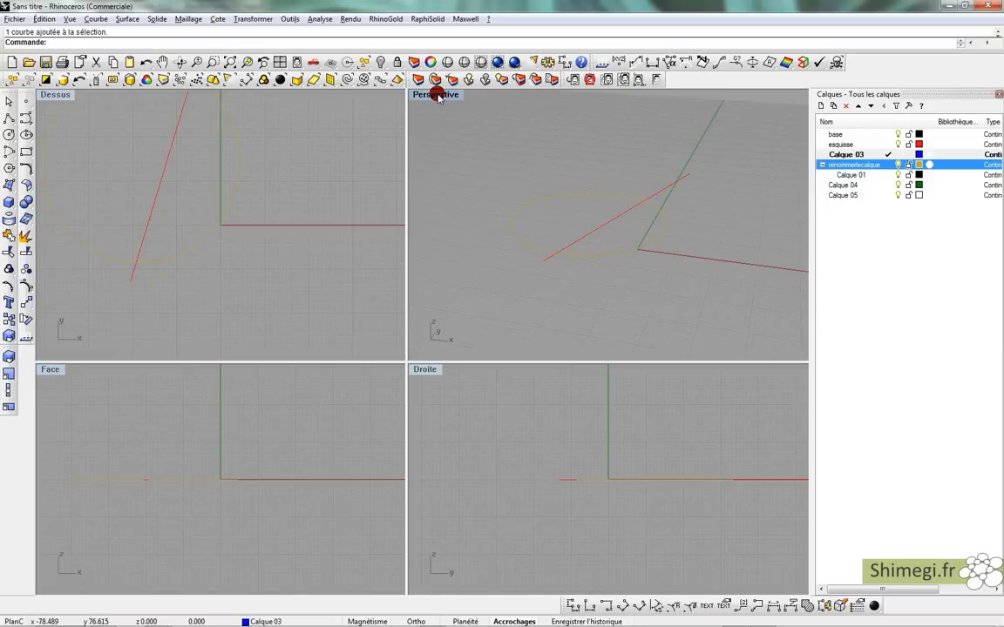
Detach the Perspective viewport from its place, enlarge it and lay it over the neighbouring viewports.
{"action": "left_click_drag", "start_coordinate": [438, 97], "coordinate": [351, 119]}
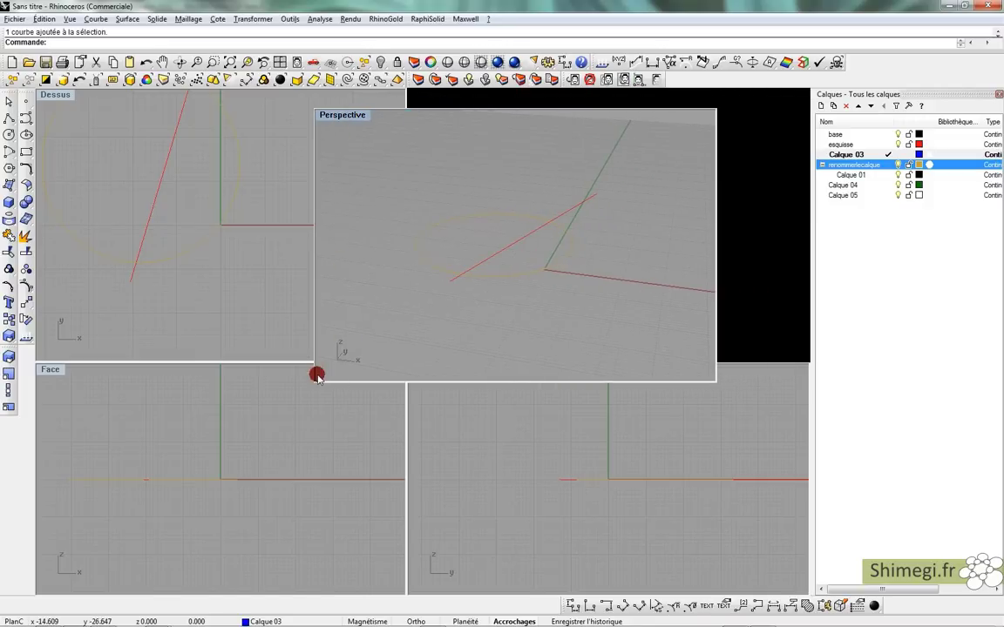
{"action": "left_click_drag", "start_coordinate": [313, 381], "coordinate": [158, 473]}
{"action": "left_click_drag", "start_coordinate": [188, 111], "coordinate": [276, 98]}
Restore the standard layout of four equal viewports and zoom all of them to the extents of the curves.
{"action": "left_click", "coordinate": [275, 62]}
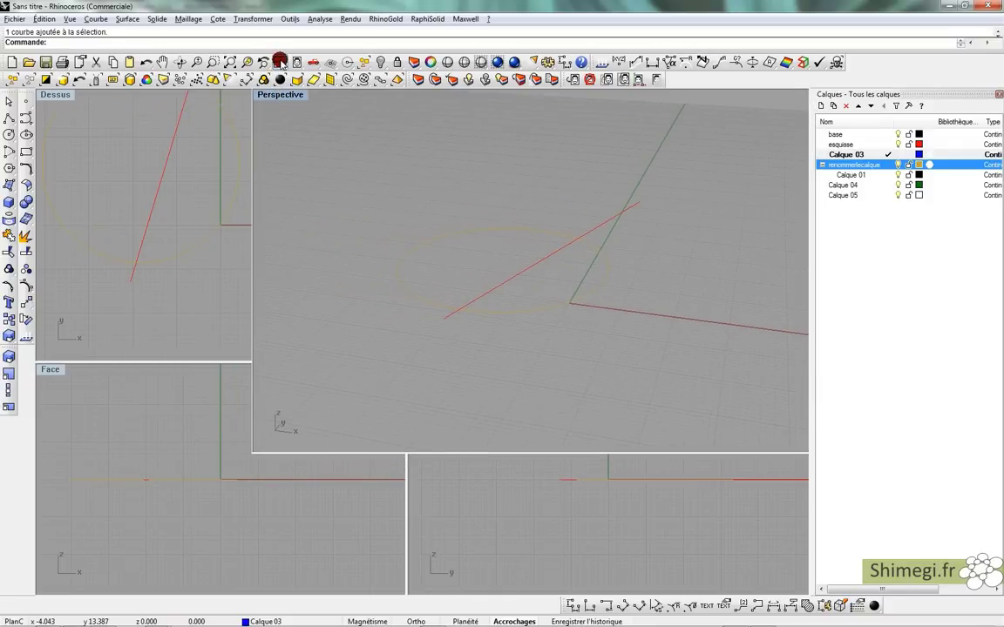
{"action": "left_click", "coordinate": [281, 63]}
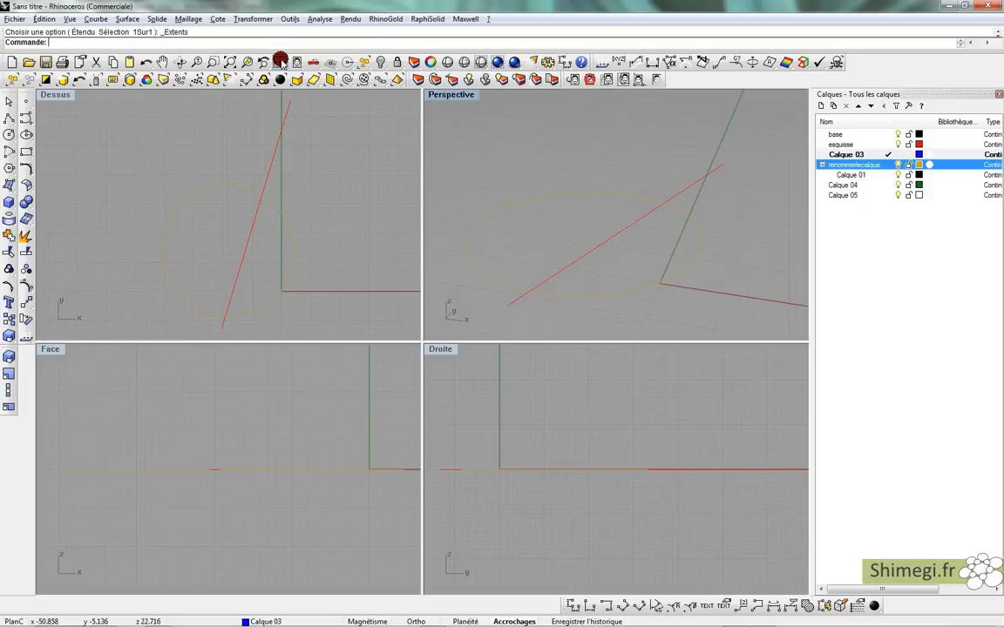
{"action": "right_click_drag", "start_coordinate": [519, 175], "coordinate": [533, 224]}
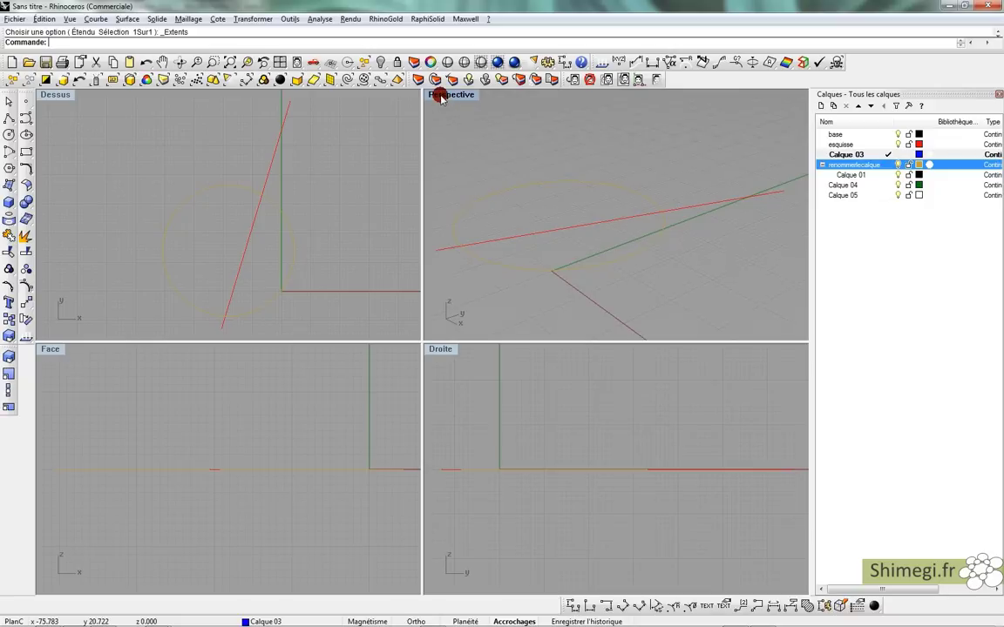
Maximize the Perspective viewport, and return to the four-viewport layout.
{"action": "left_click", "coordinate": [71, 18]}
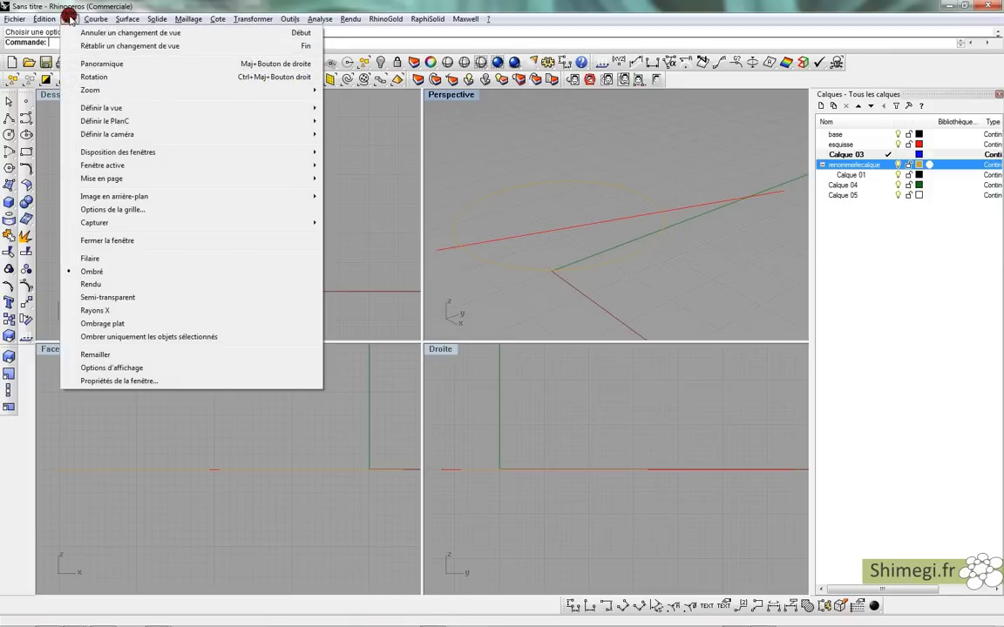
{"action": "left_click", "coordinate": [69, 19]}
{"action": "left_click", "coordinate": [442, 95]}
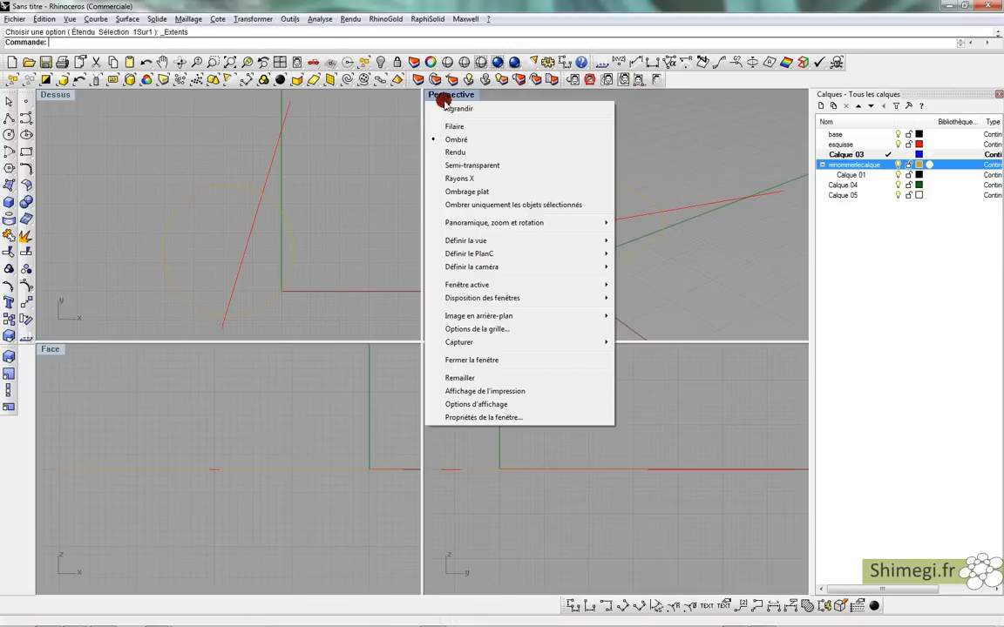
{"action": "left_click", "coordinate": [449, 111]}
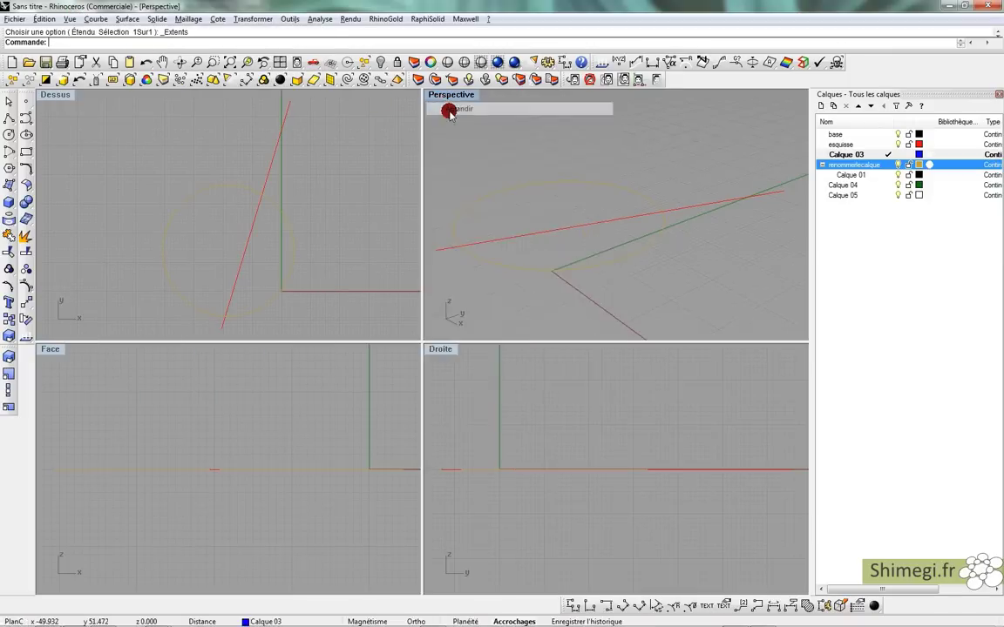
{"action": "double_click", "coordinate": [64, 96]}
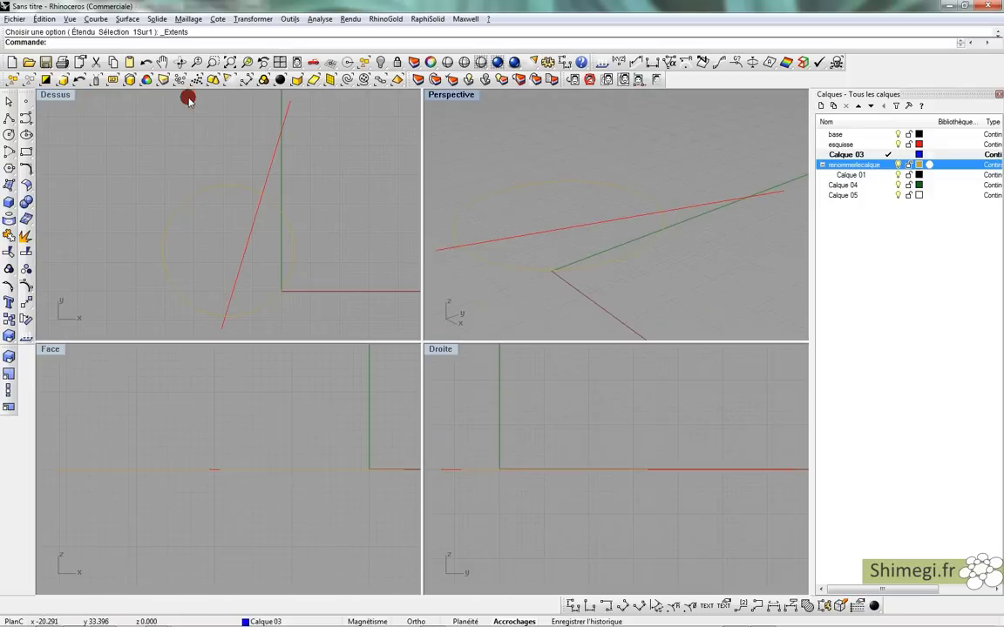
Review the Perspective viewport's options for display mode, view definition, camera, layout and background image.
{"action": "left_click", "coordinate": [440, 94]}
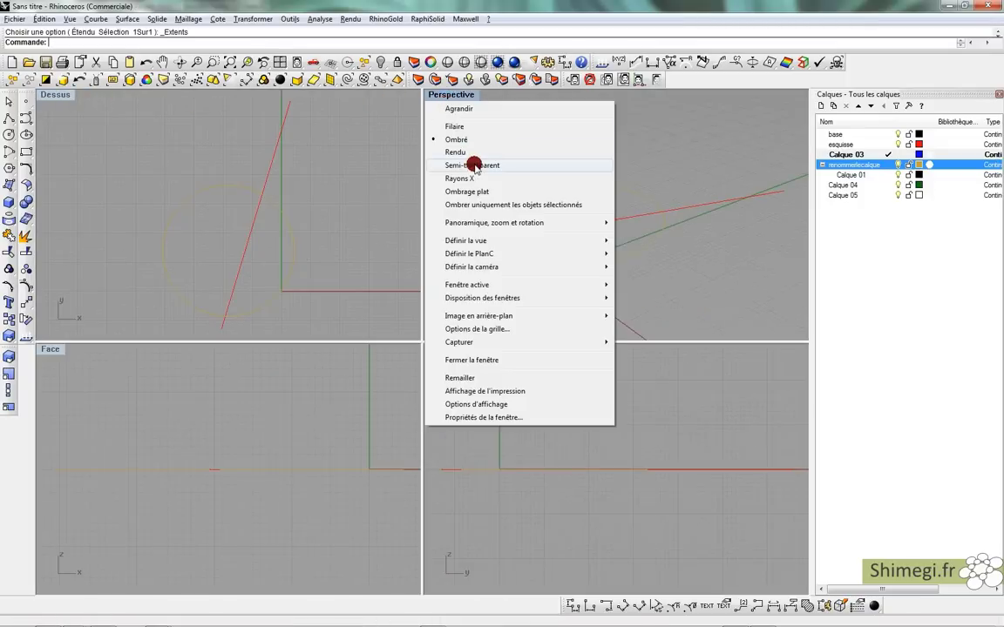
{"action": "mouse_move", "coordinate": [575, 241]}
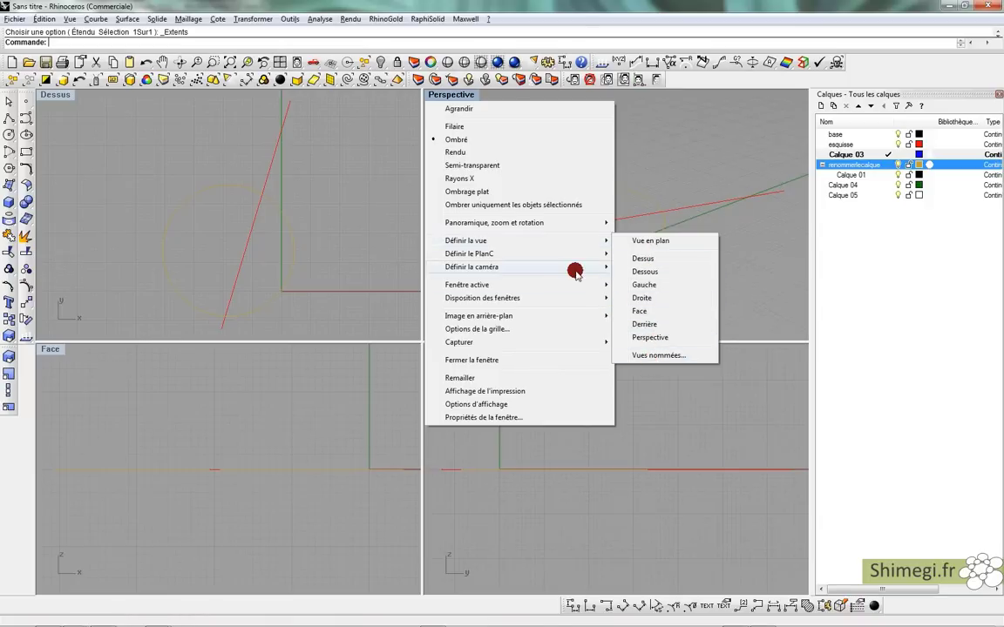
{"action": "mouse_move", "coordinate": [575, 270]}
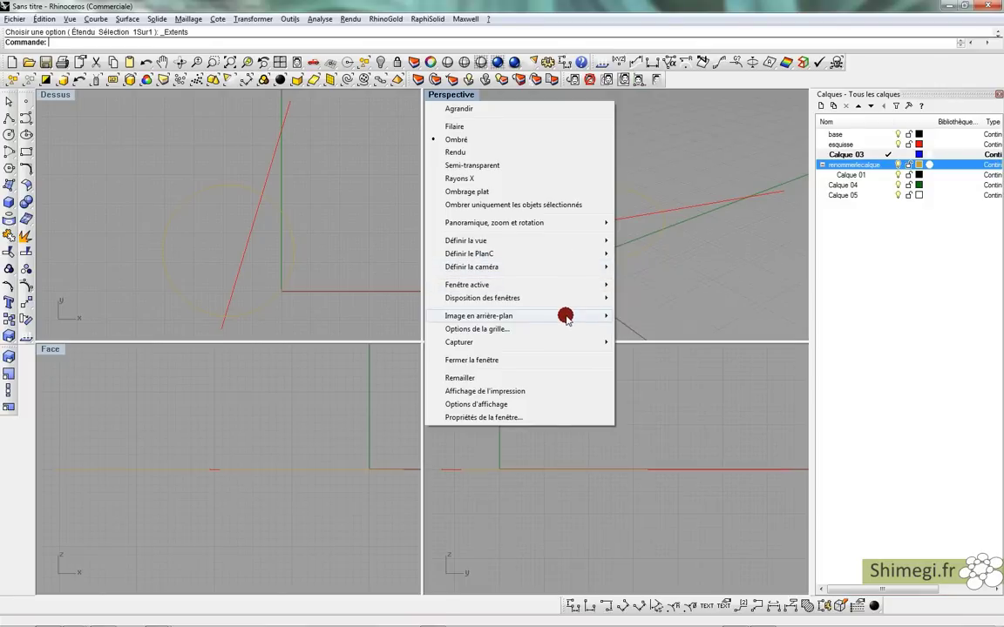
{"action": "mouse_move", "coordinate": [571, 316]}
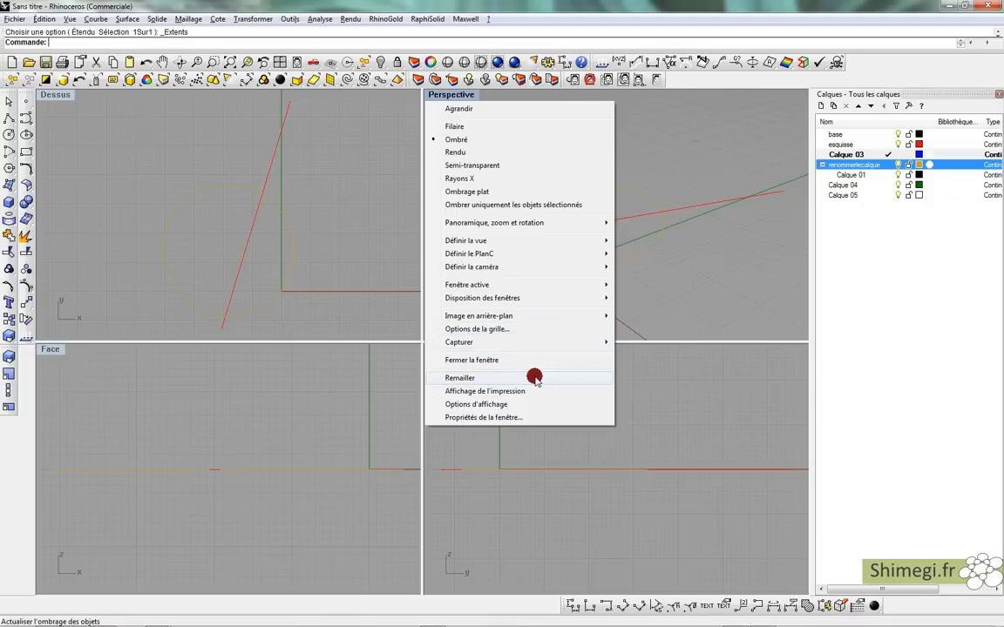
{"action": "mouse_move", "coordinate": [519, 284]}
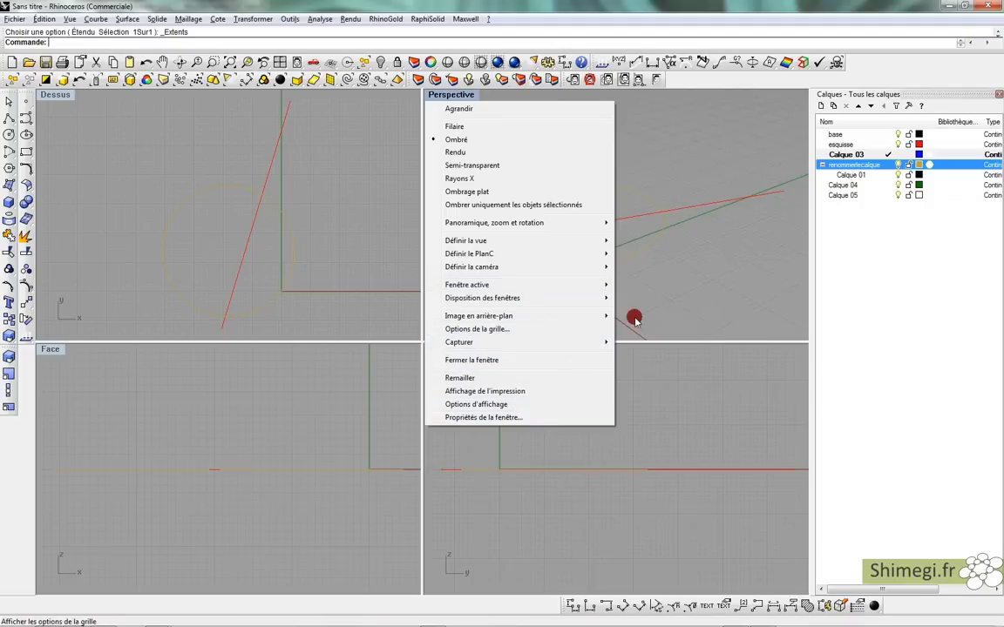
{"action": "left_click", "coordinate": [692, 312]}
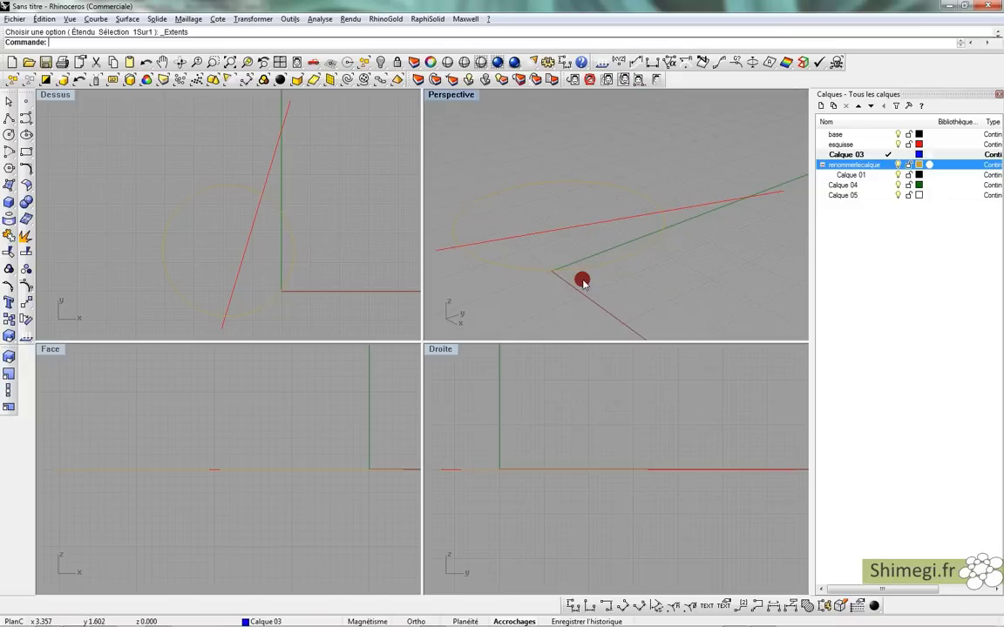
Select the circle and the line in the Perspective view, and inspect them in the Dessus, Face and Droite views.
{"action": "right_click_drag", "start_coordinate": [540, 260], "coordinate": [655, 279]}
{"action": "left_click_drag", "start_coordinate": [596, 221], "coordinate": [594, 215]}
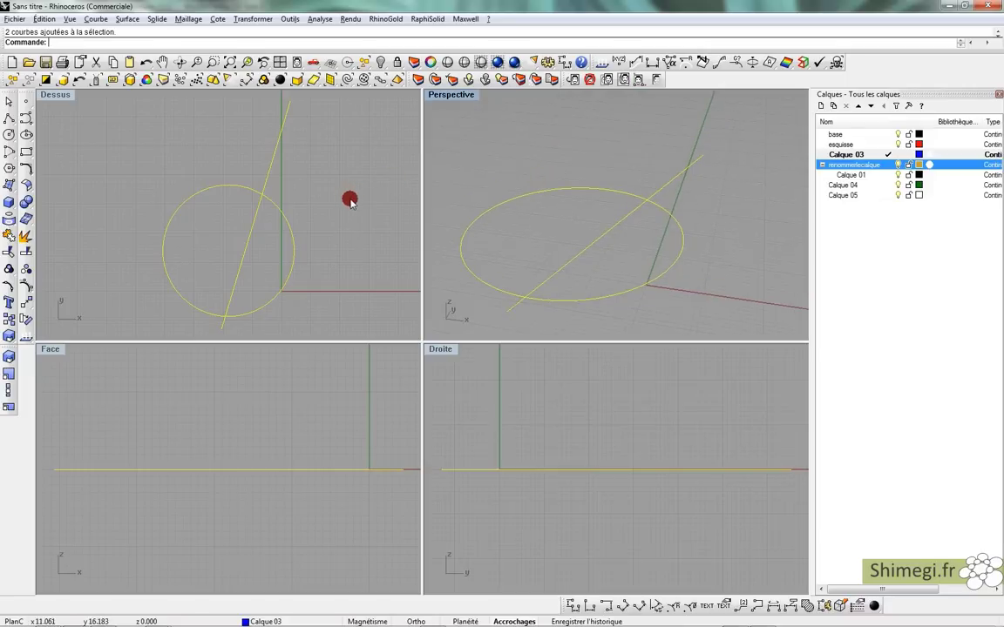
{"action": "right_click_drag", "start_coordinate": [477, 242], "coordinate": [436, 222]}
{"action": "scroll", "coordinate": [324, 189], "scroll_direction": "down", "scroll_amount": 2}
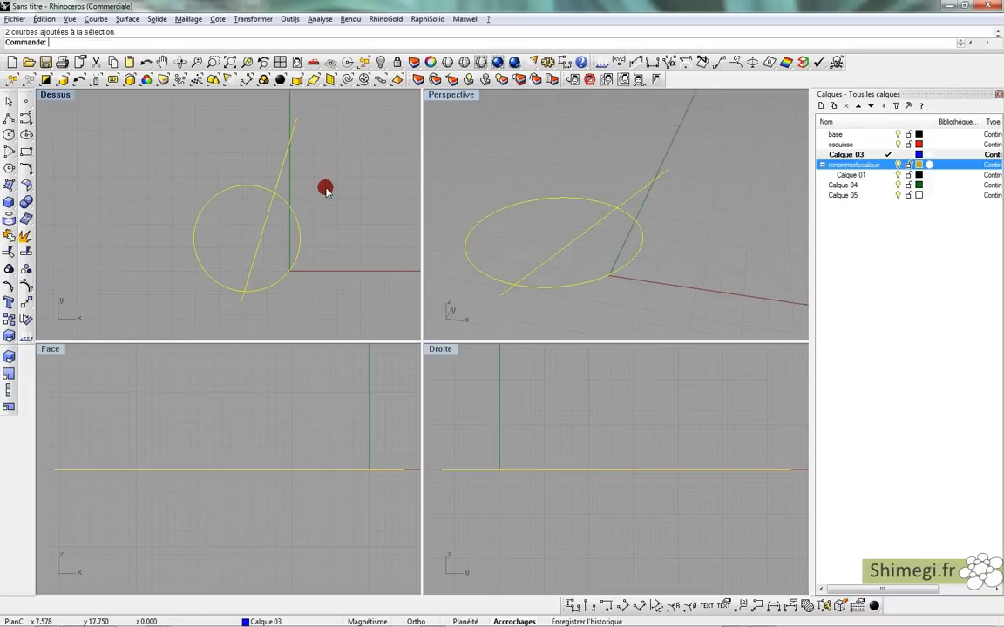
{"action": "scroll", "coordinate": [345, 392], "scroll_direction": "down", "scroll_amount": 2}
{"action": "scroll", "coordinate": [534, 394], "scroll_direction": "down", "scroll_amount": 2}
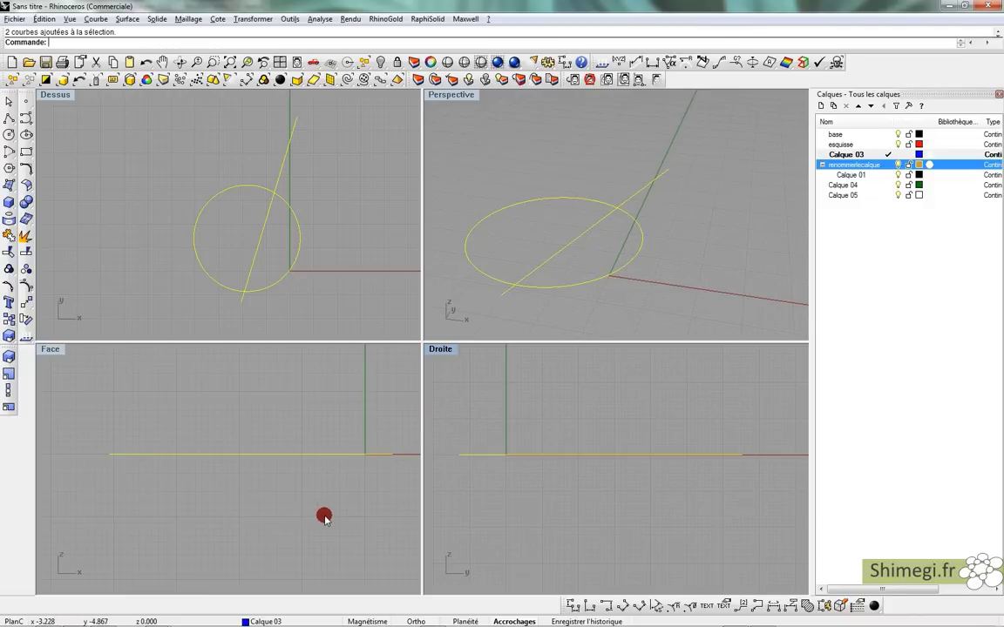
Deselect the curves, and select the circle and the line together with a crossing window in the Face view.
{"action": "key", "text": "Escape"}
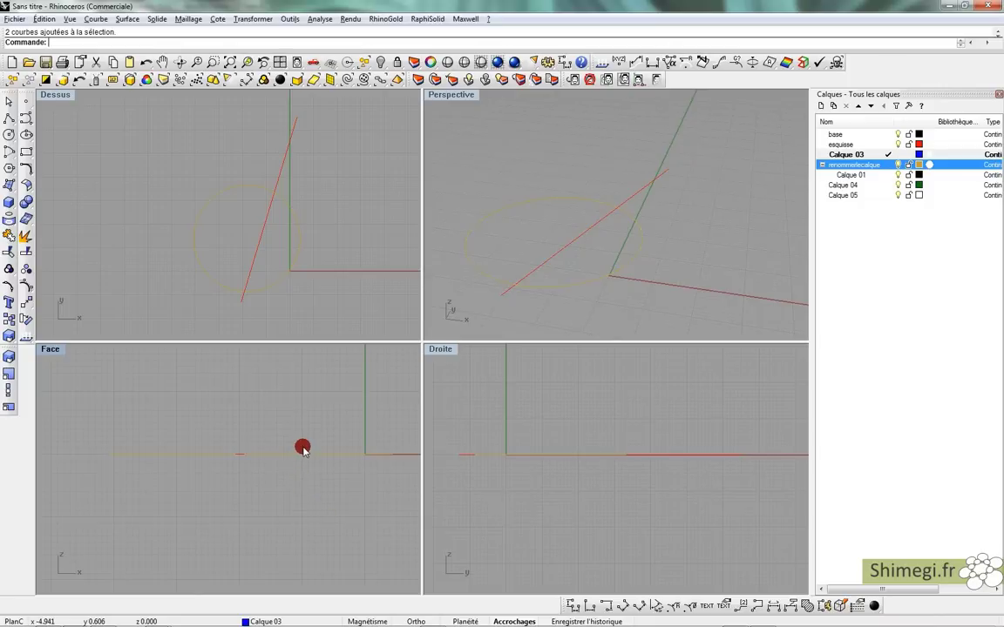
{"action": "left_click_drag", "start_coordinate": [291, 477], "coordinate": [213, 428]}
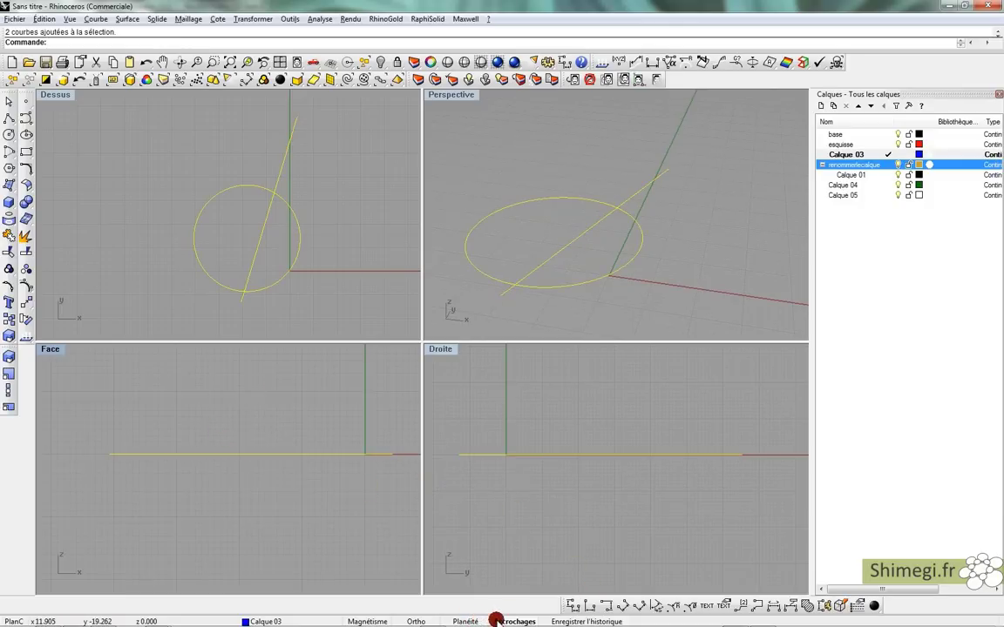
Show the object snap options, and test snapping a polyline's start point with all snaps locked and unlocked.
{"action": "left_click", "coordinate": [498, 621]}
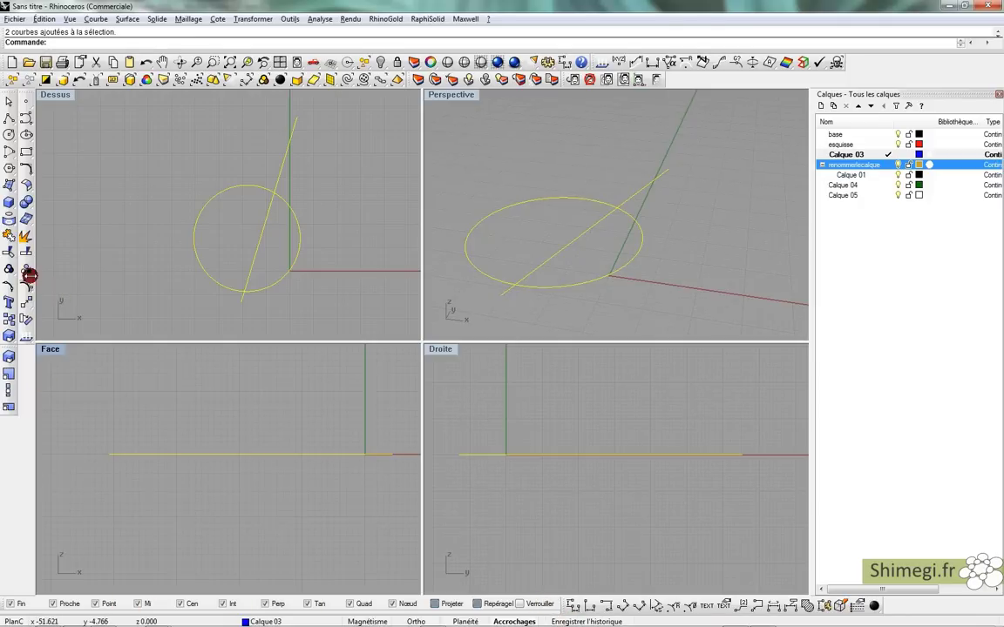
{"action": "left_click", "coordinate": [9, 117]}
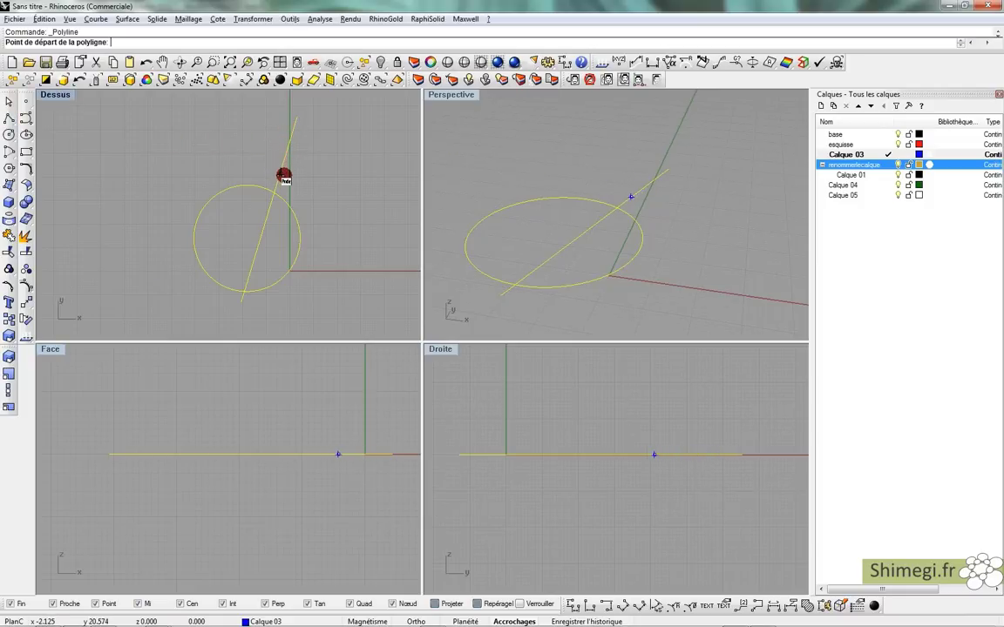
{"action": "left_click", "coordinate": [530, 603]}
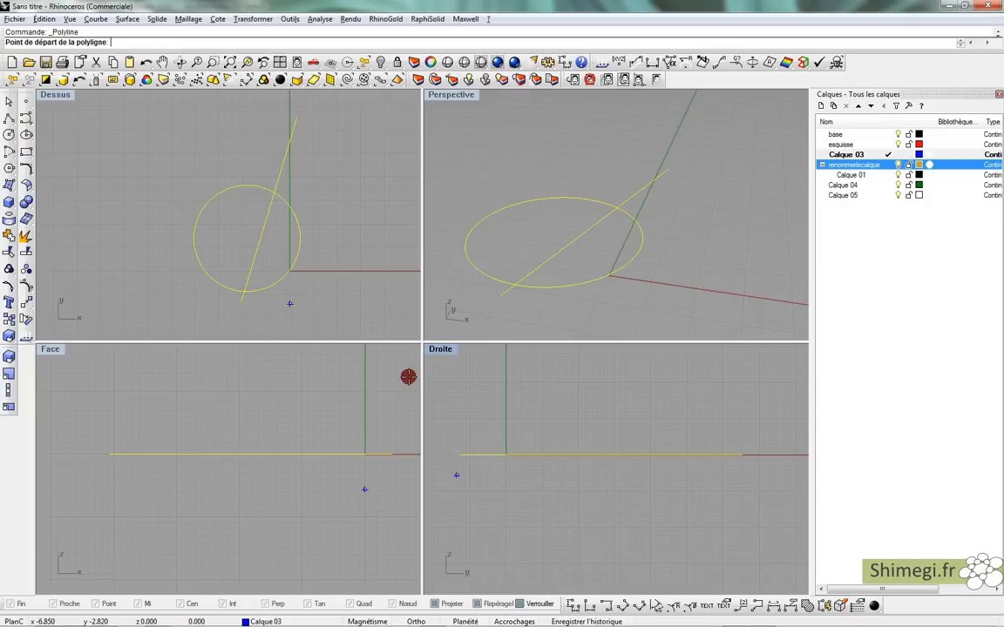
{"action": "left_click", "coordinate": [521, 603]}
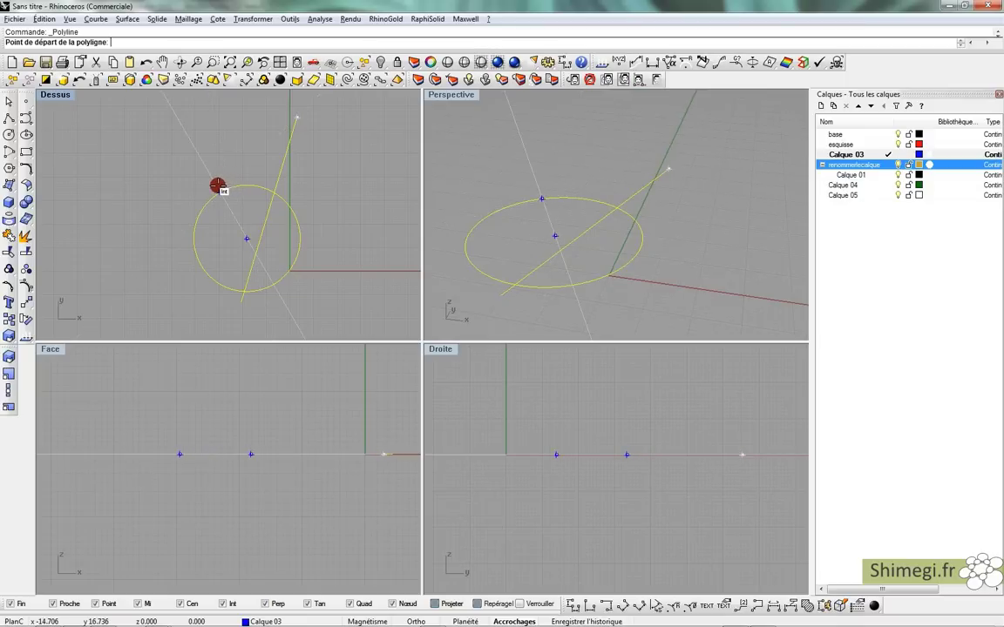
{"action": "key", "text": "Escape"}
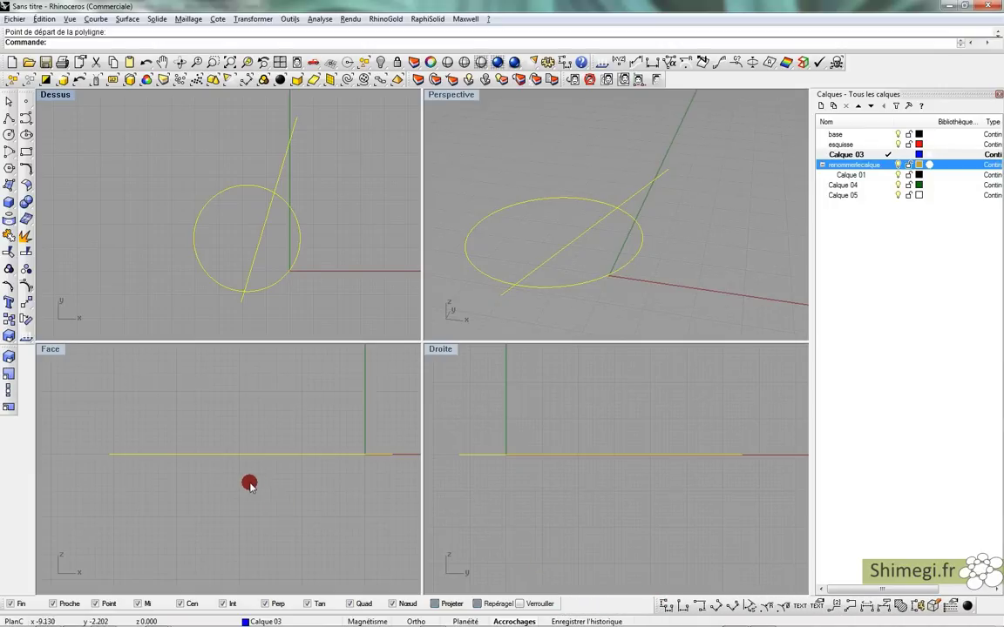
Switch the Fin snap off and on again, and try snapping a polyline's start point to the circle in the Dessus view.
{"action": "left_click", "coordinate": [12, 603]}
{"action": "left_click", "coordinate": [15, 602]}
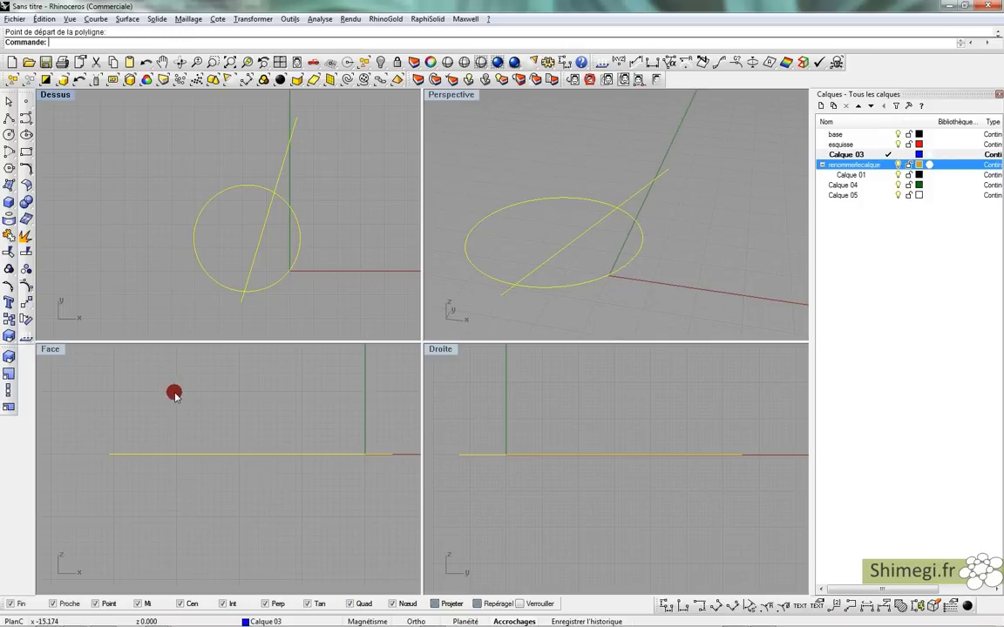
{"action": "key", "text": "alt"}
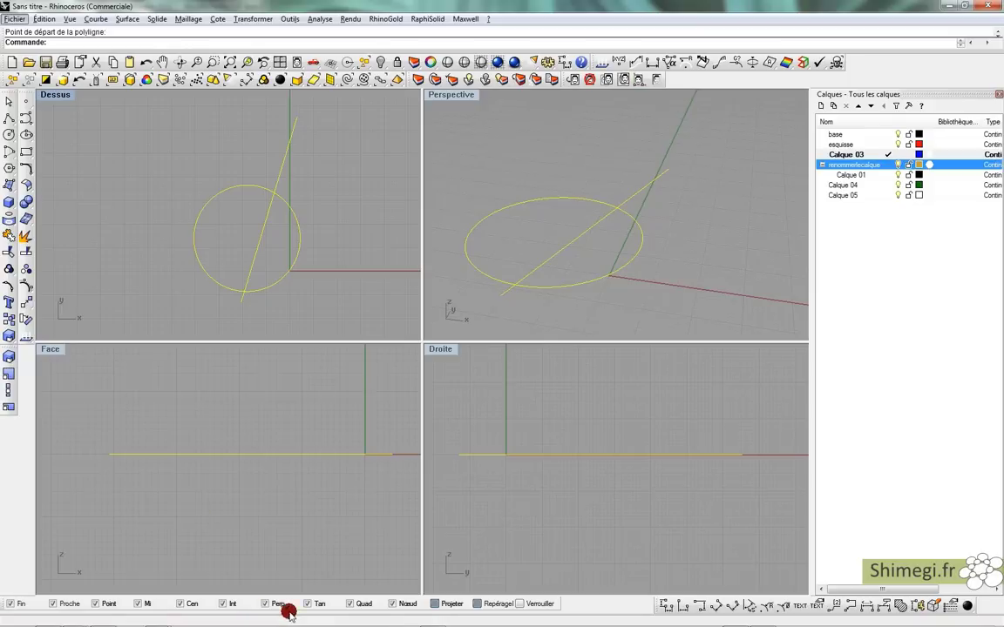
{"action": "left_click", "coordinate": [10, 117]}
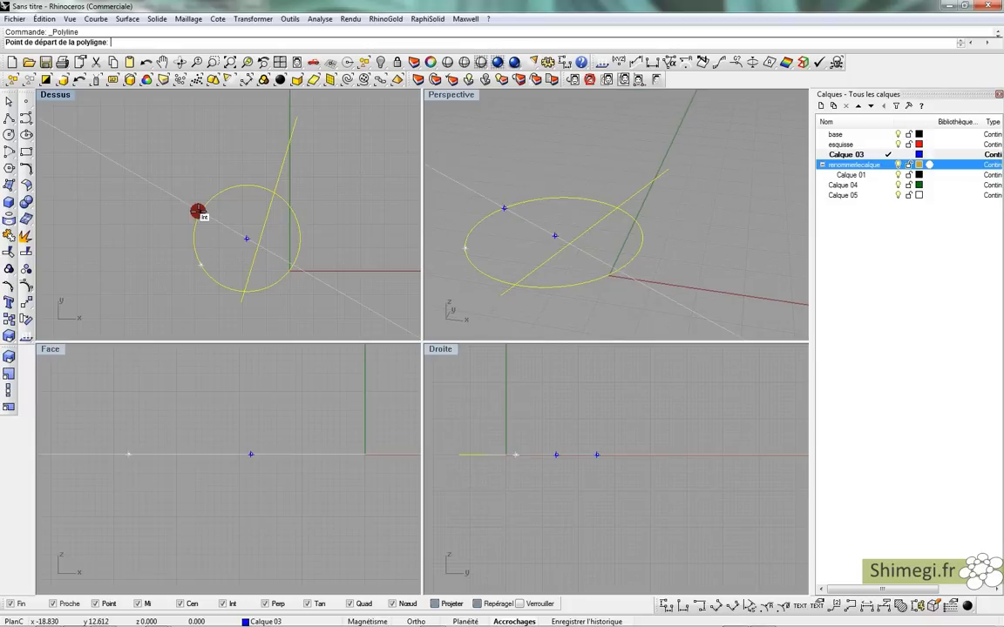
{"action": "key", "text": "Escape"}
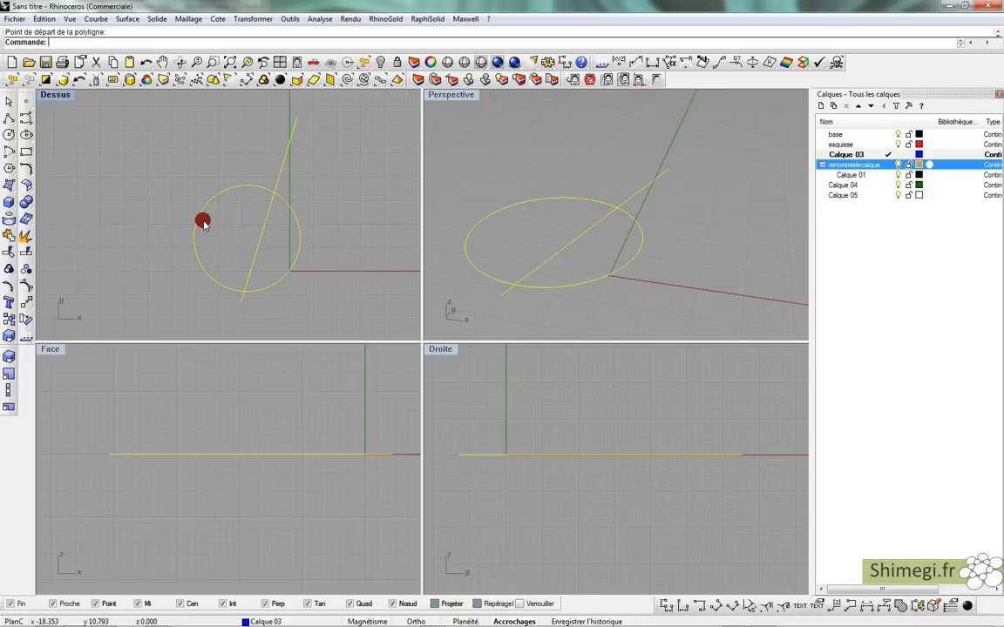
{"action": "right_click_drag", "start_coordinate": [184, 253], "coordinate": [165, 267]}
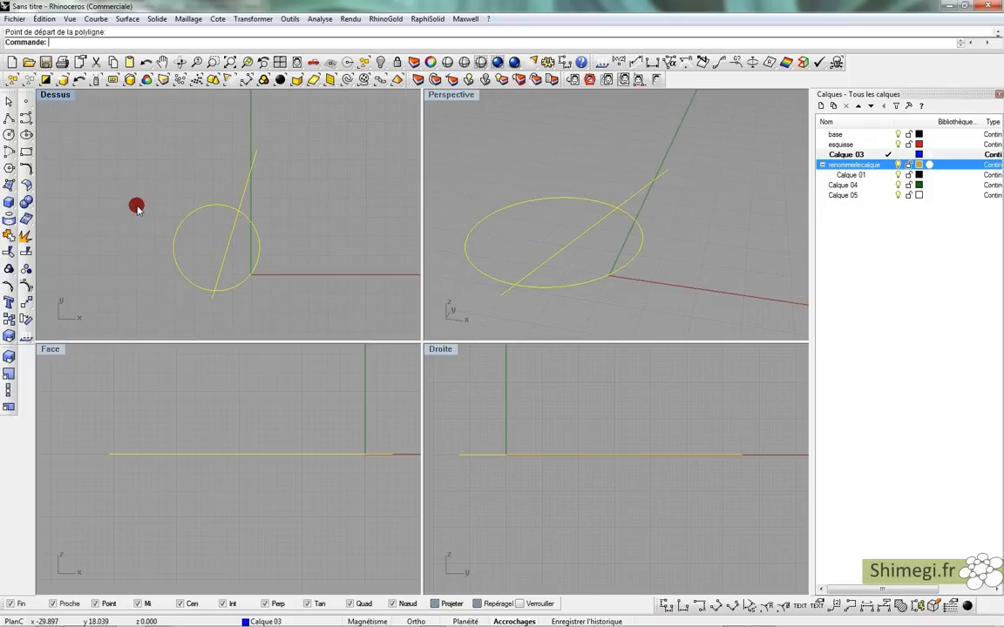
{"action": "right_click_drag", "start_coordinate": [83, 209], "coordinate": [97, 247]}
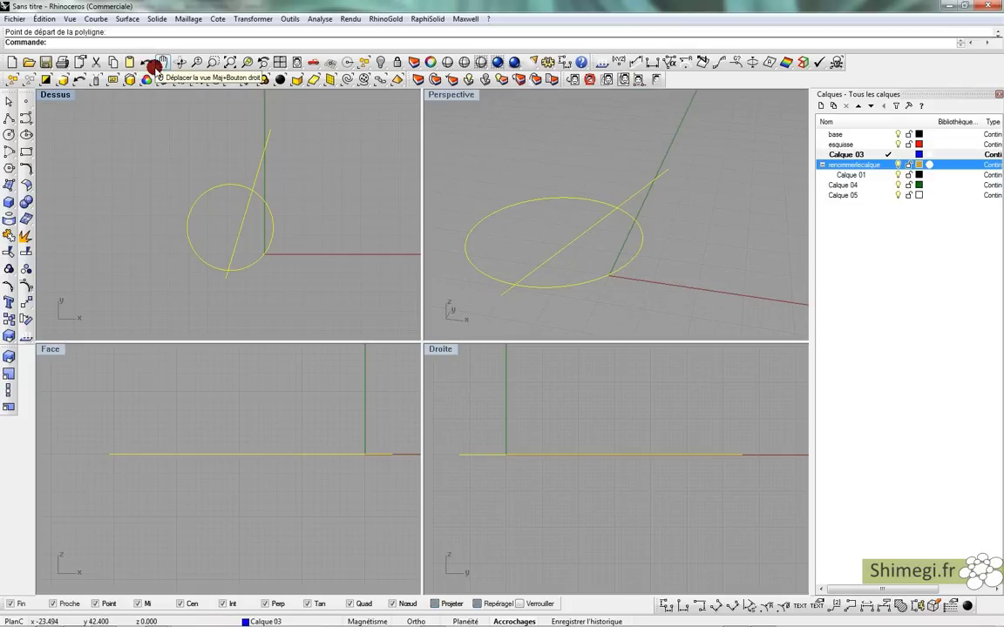
{"action": "left_click", "coordinate": [155, 67]}
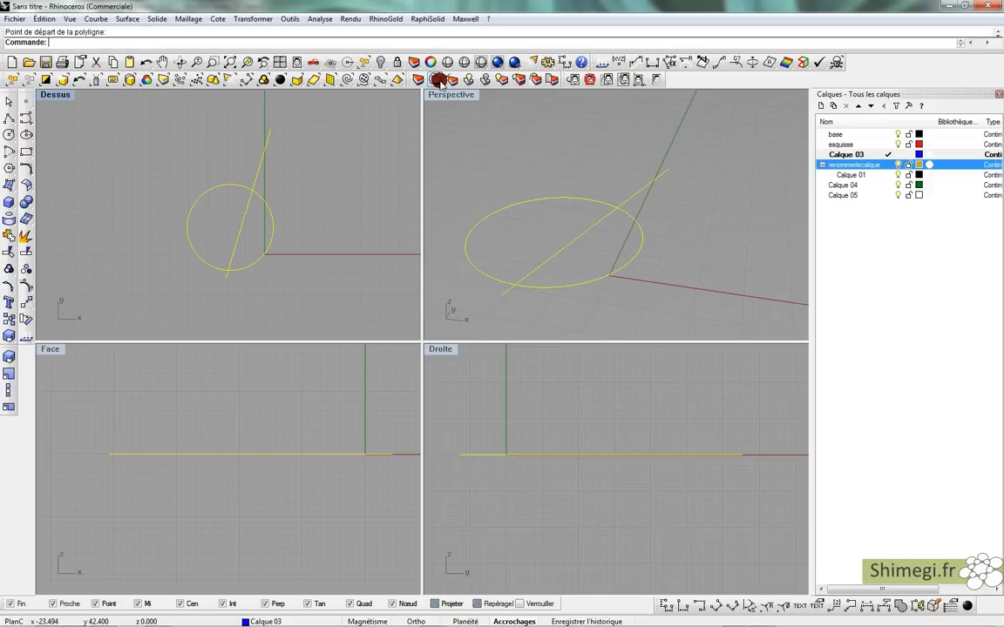
Open the Rhino options with the Options command, and review the document's render and mesh settings.
{"action": "left_click", "coordinate": [290, 19]}
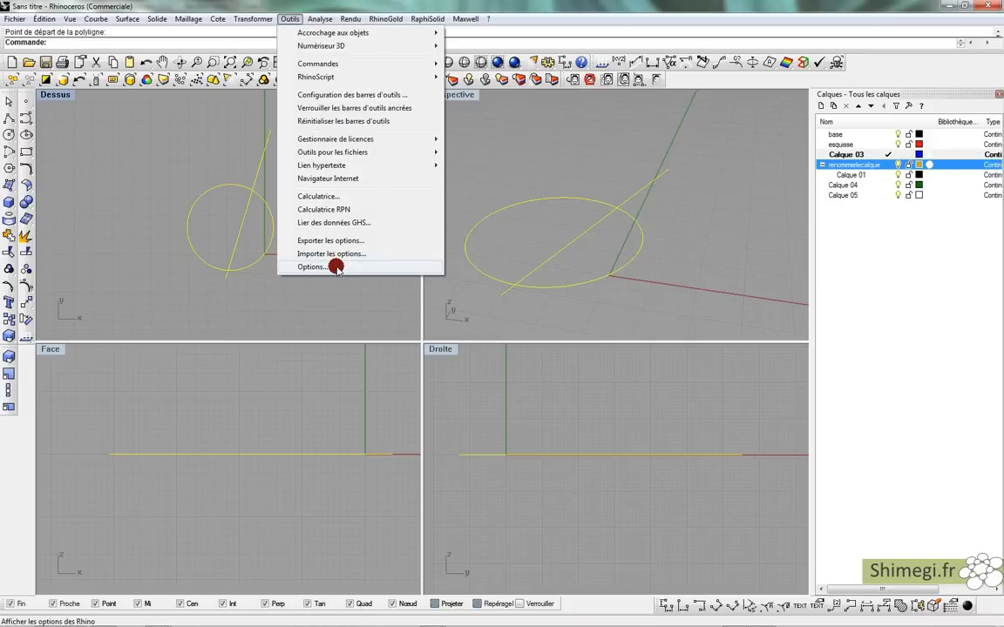
{"action": "left_click", "coordinate": [185, 215]}
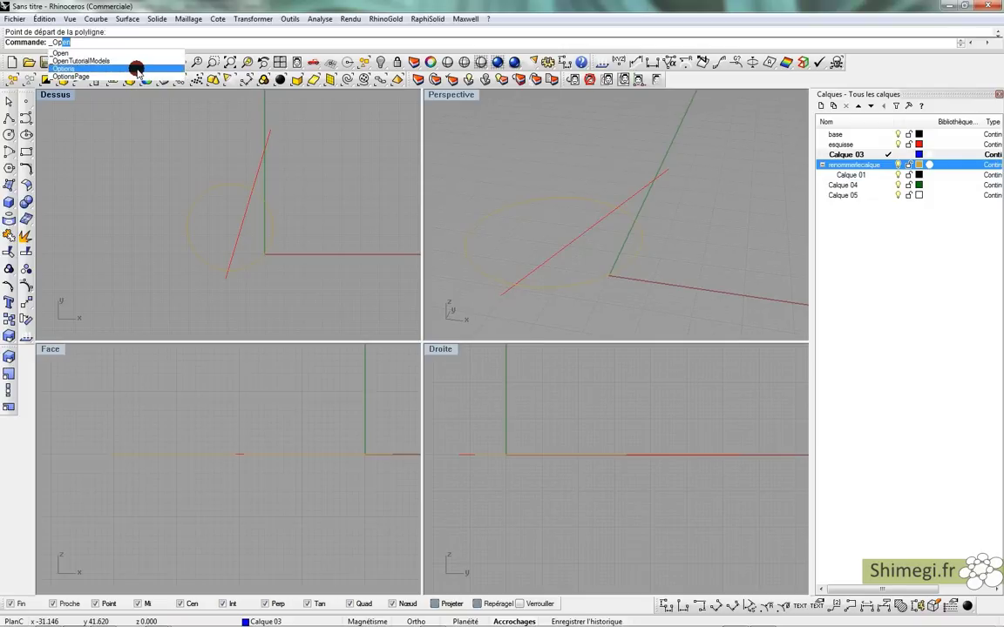
{"action": "left_click", "coordinate": [136, 69]}
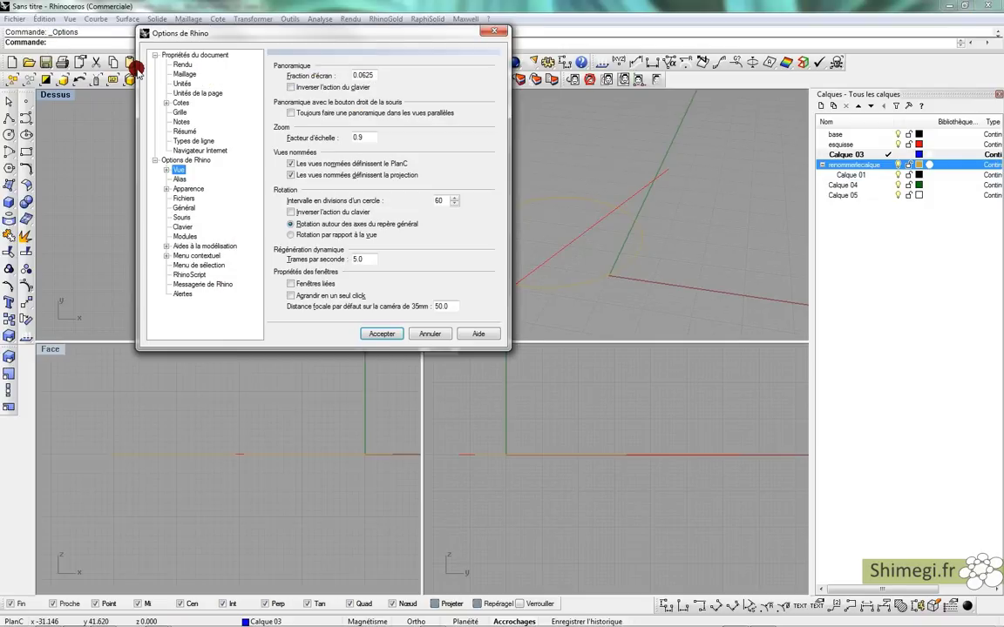
{"action": "left_click_drag", "start_coordinate": [162, 29], "coordinate": [276, 76]}
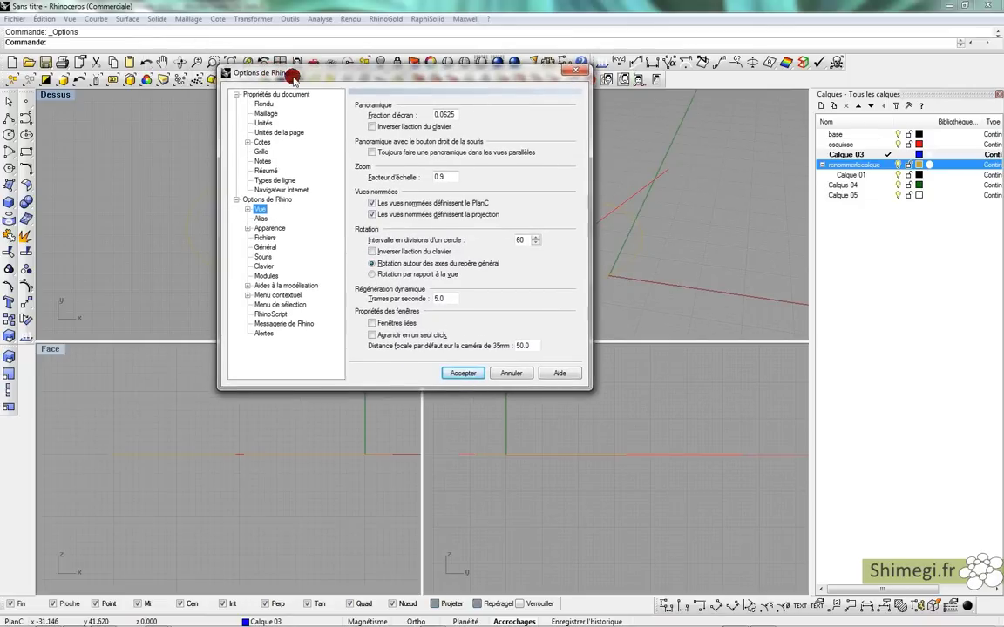
{"action": "left_click", "coordinate": [302, 94]}
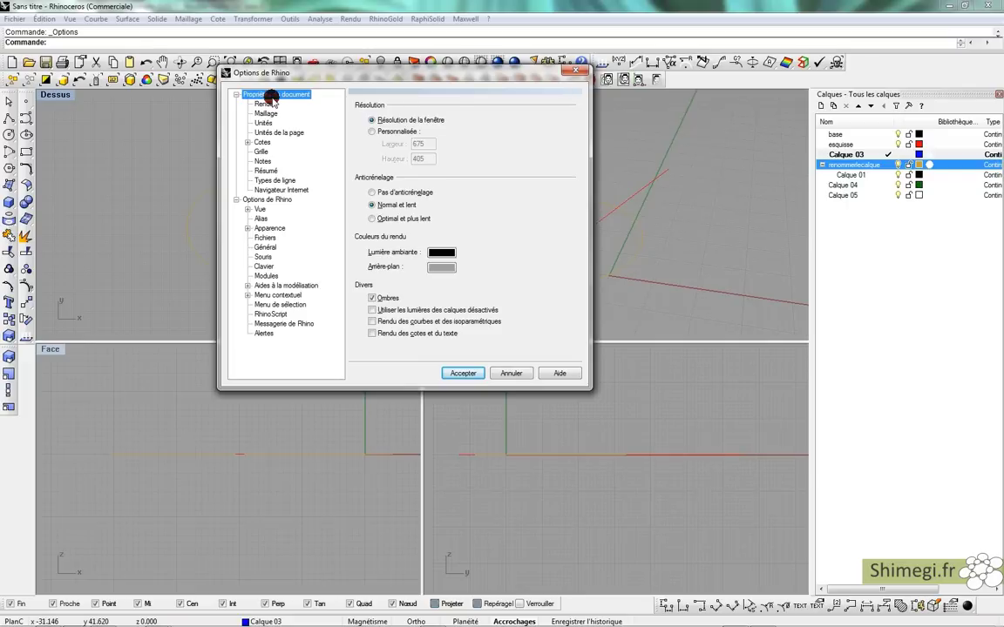
{"action": "left_click", "coordinate": [265, 104]}
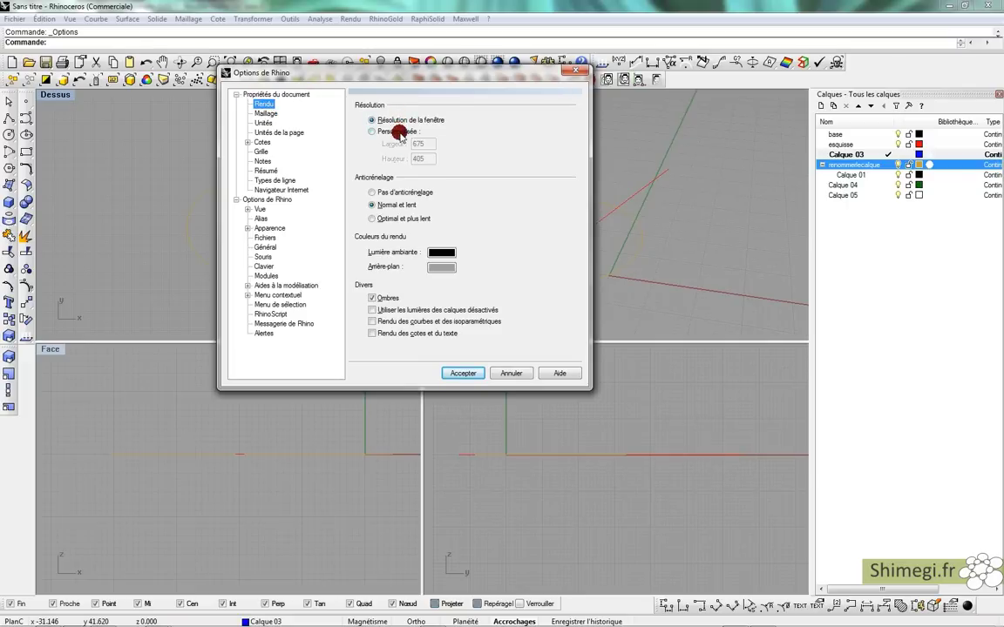
{"action": "left_click", "coordinate": [266, 113]}
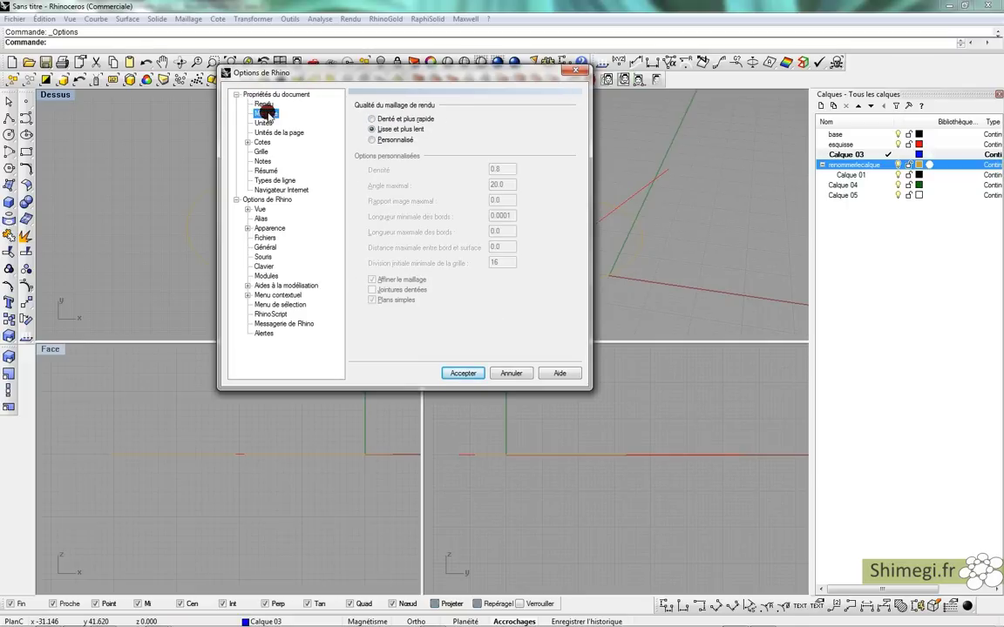
{"action": "left_click_drag", "start_coordinate": [336, 74], "coordinate": [385, 127]}
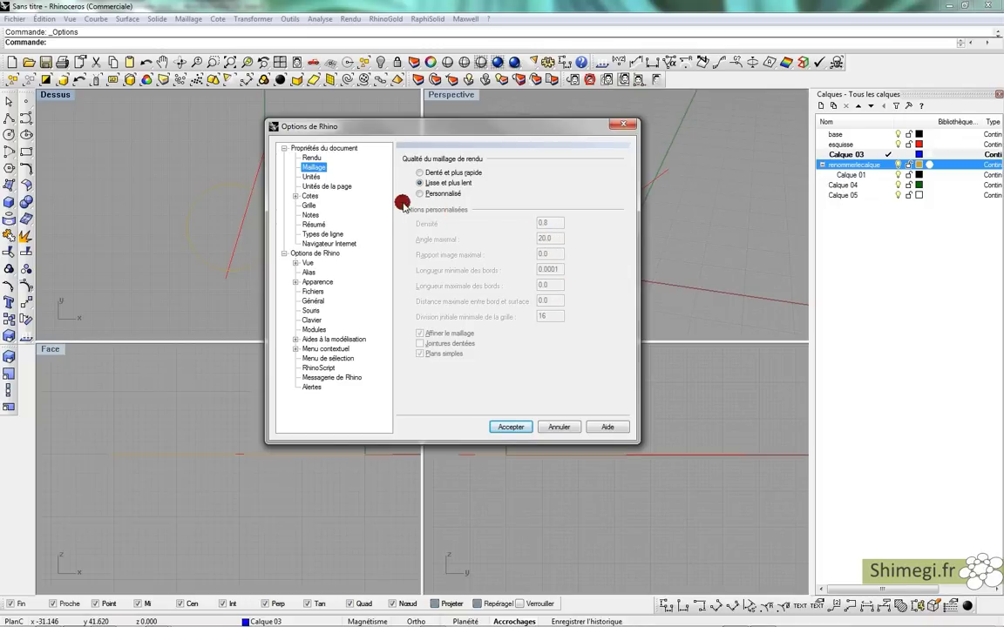
Review the model units and absolute tolerance, the page units, and the entries under Cotes in the document properties.
{"action": "left_click", "coordinate": [313, 176]}
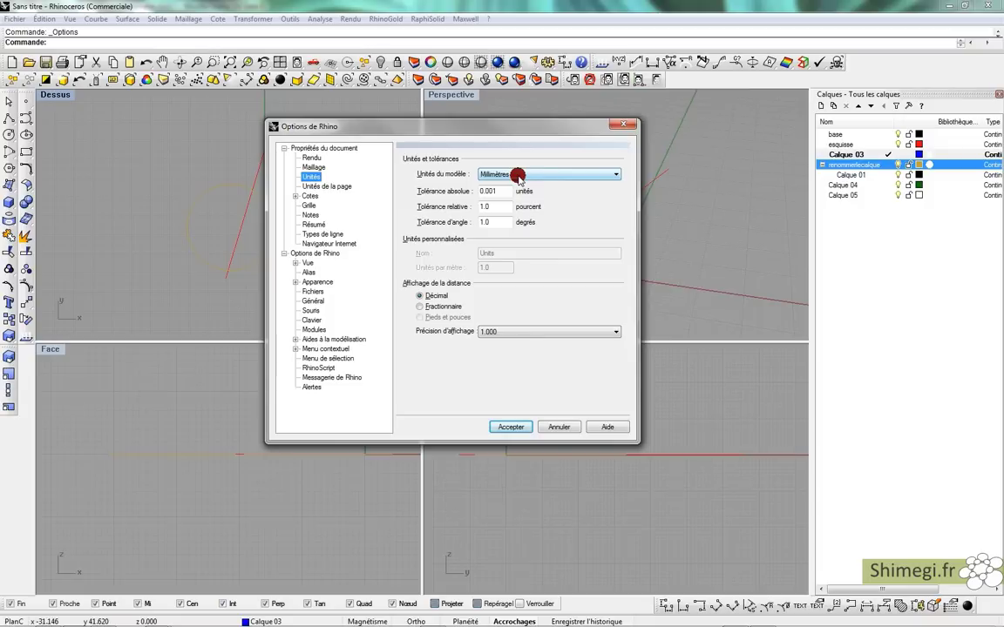
{"action": "left_click", "coordinate": [492, 193]}
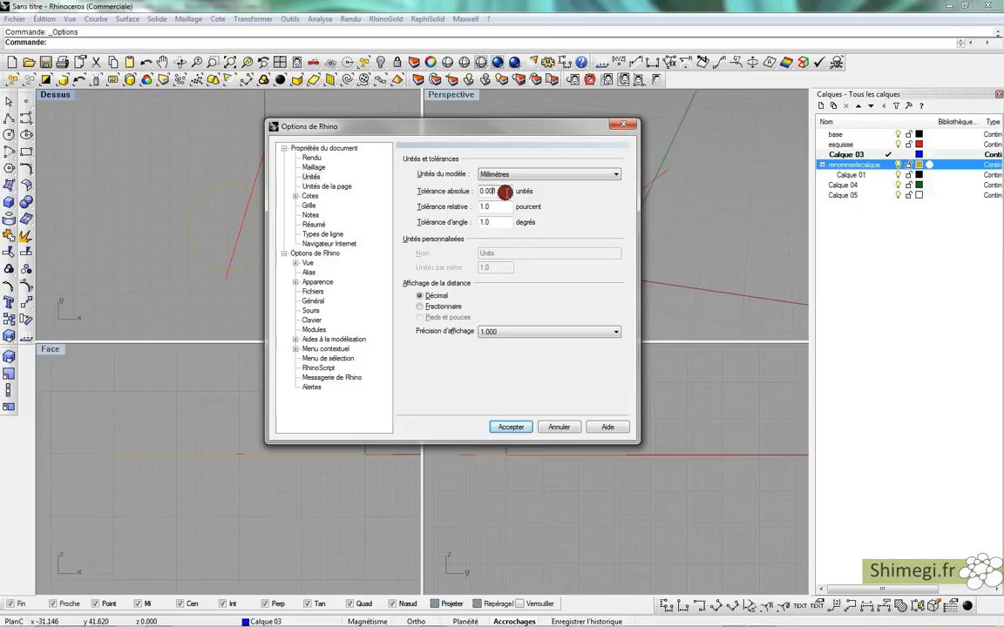
{"action": "left_click_drag", "start_coordinate": [489, 192], "coordinate": [469, 192]}
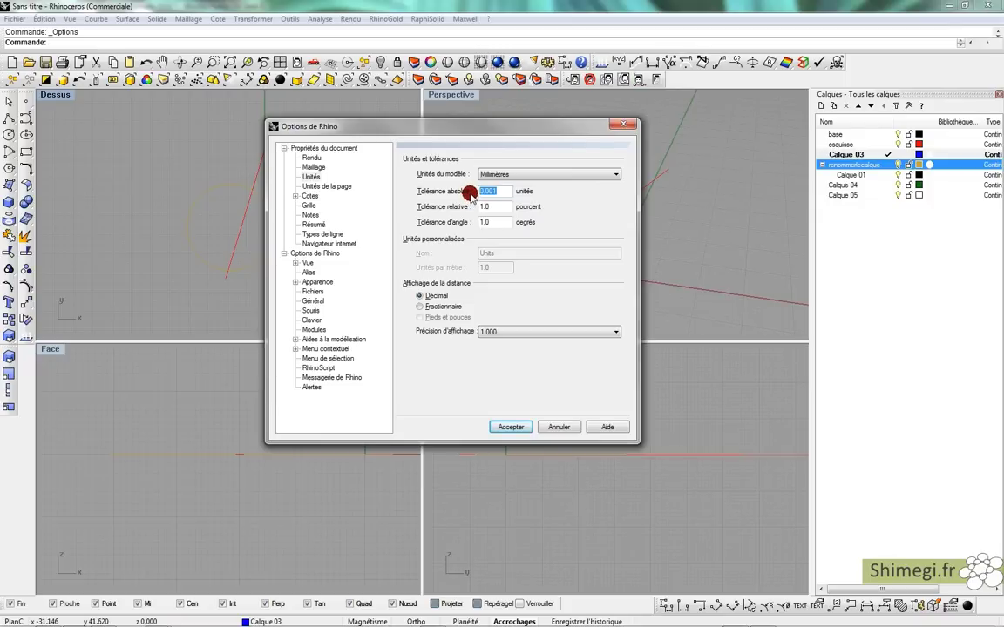
{"action": "left_click", "coordinate": [490, 190]}
{"action": "left_click_drag", "start_coordinate": [493, 191], "coordinate": [497, 191]}
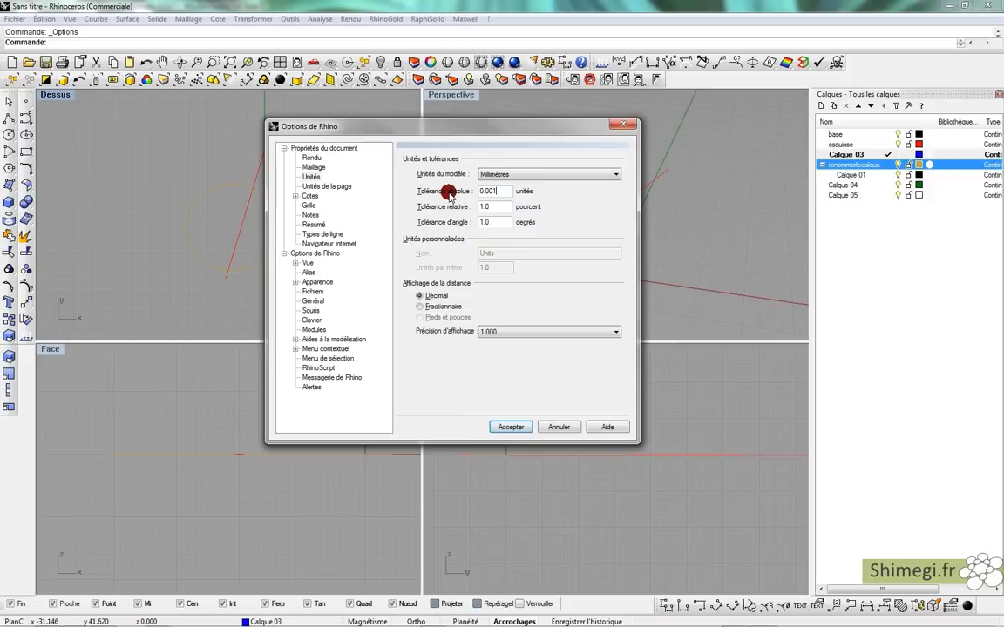
{"action": "left_click", "coordinate": [338, 187]}
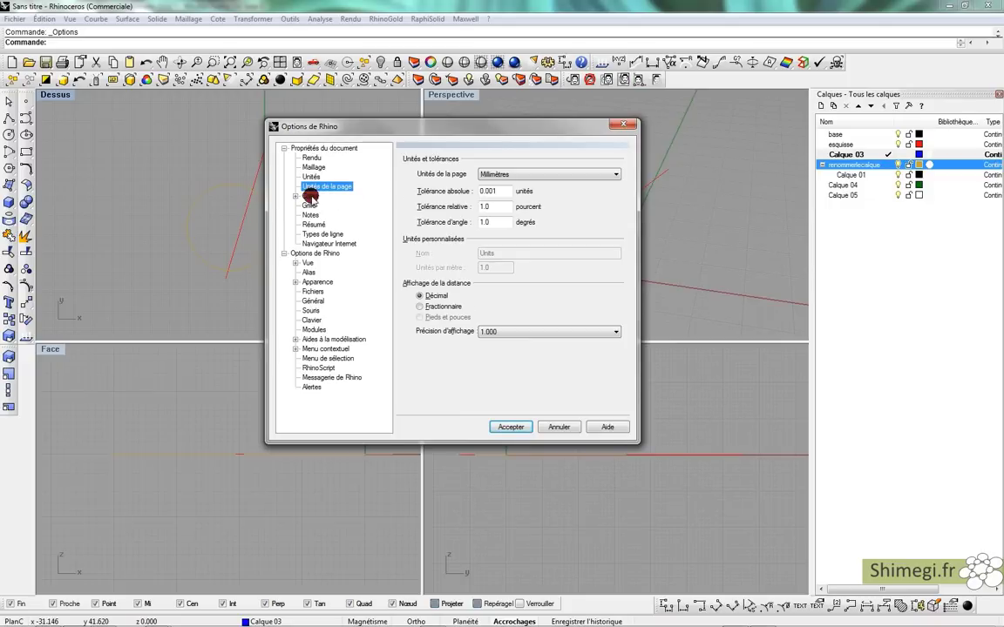
{"action": "double_click", "coordinate": [309, 197]}
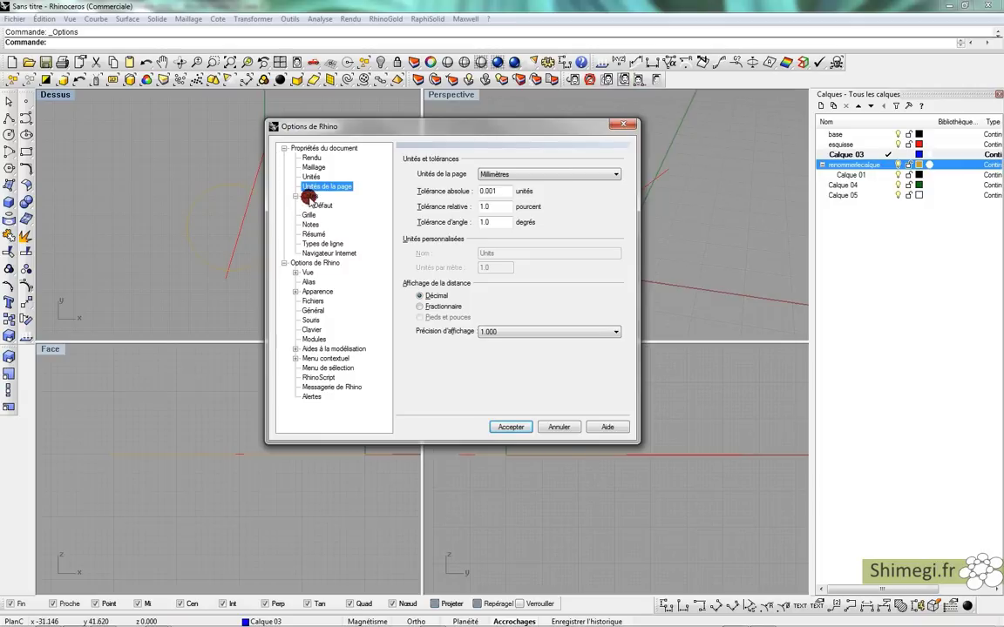
In the grid properties, try main lines every 5 secondary lines, and set the interval back to 10.
{"action": "left_click", "coordinate": [308, 215]}
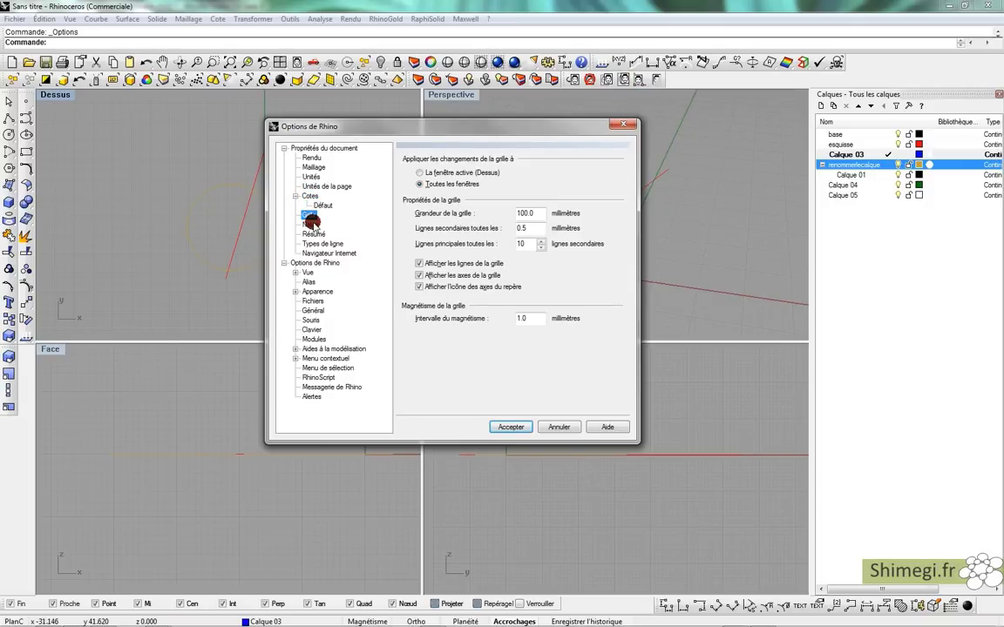
{"action": "left_click_drag", "start_coordinate": [431, 130], "coordinate": [467, 130]}
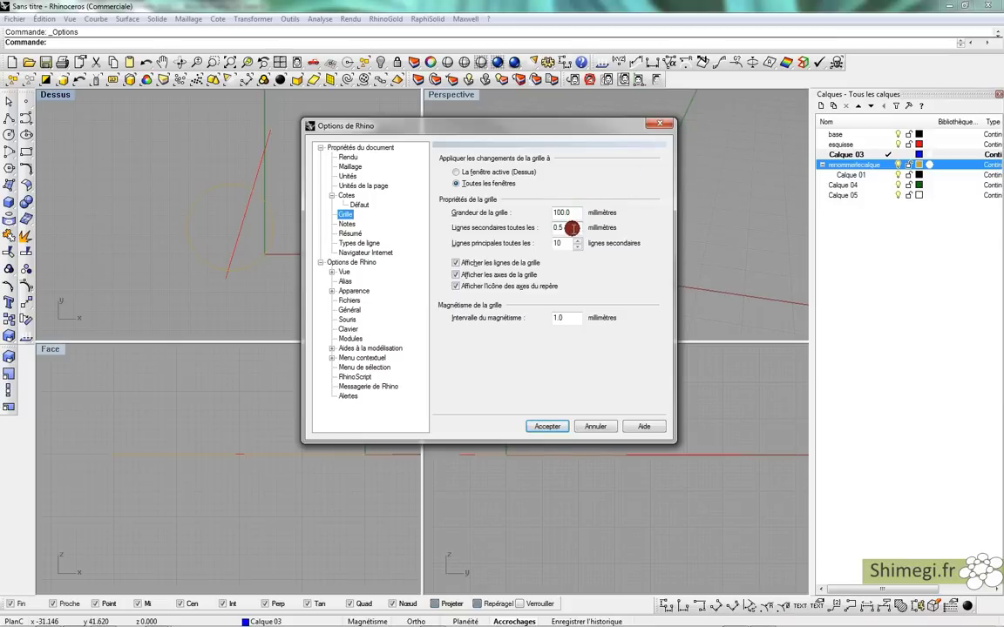
{"action": "left_click_drag", "start_coordinate": [571, 227], "coordinate": [536, 225]}
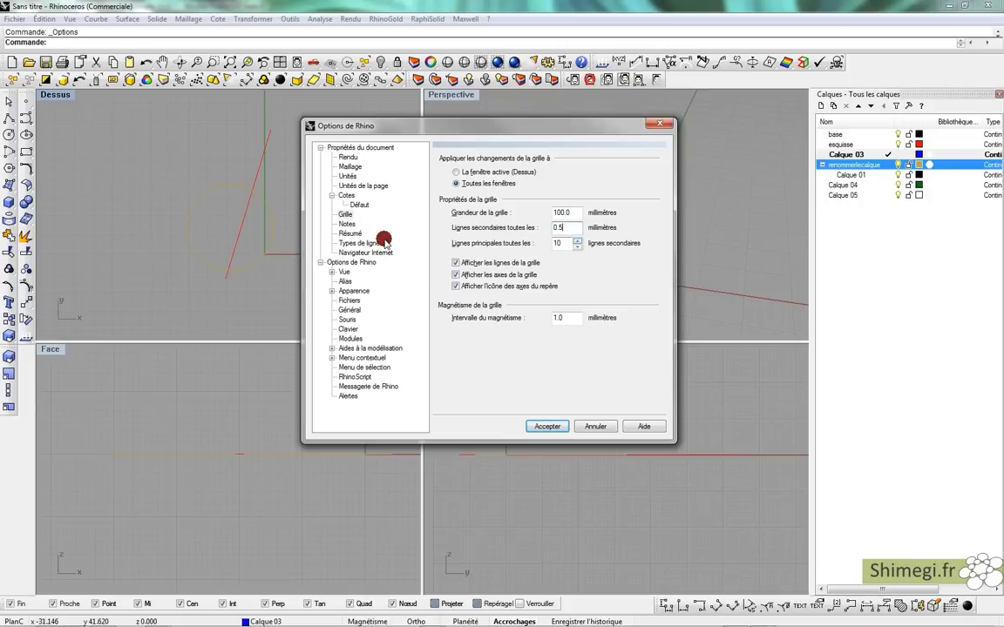
{"action": "double_click", "coordinate": [558, 243]}
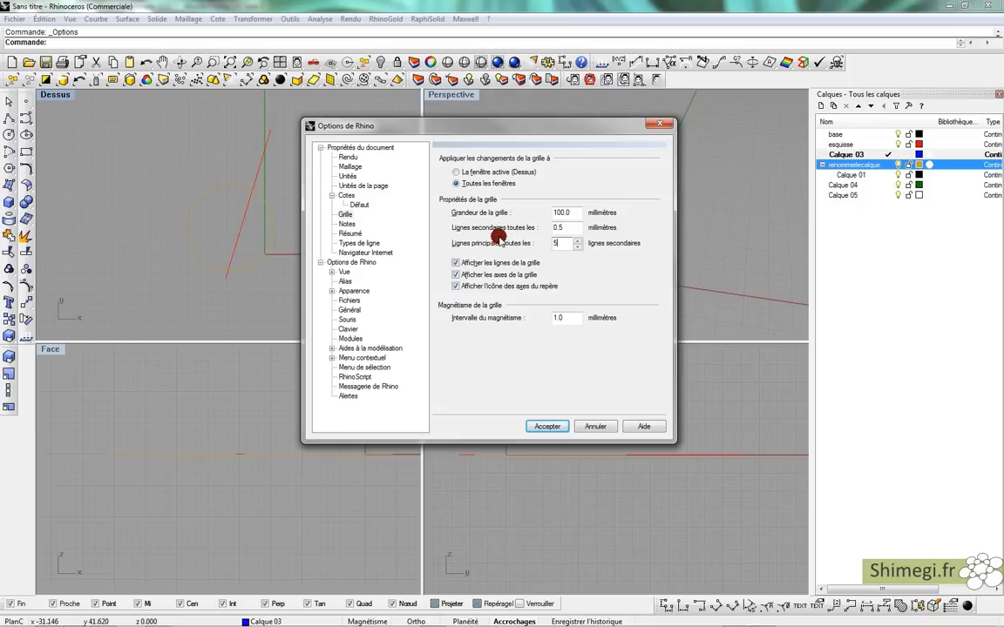
{"action": "key", "text": "BackSpace"}
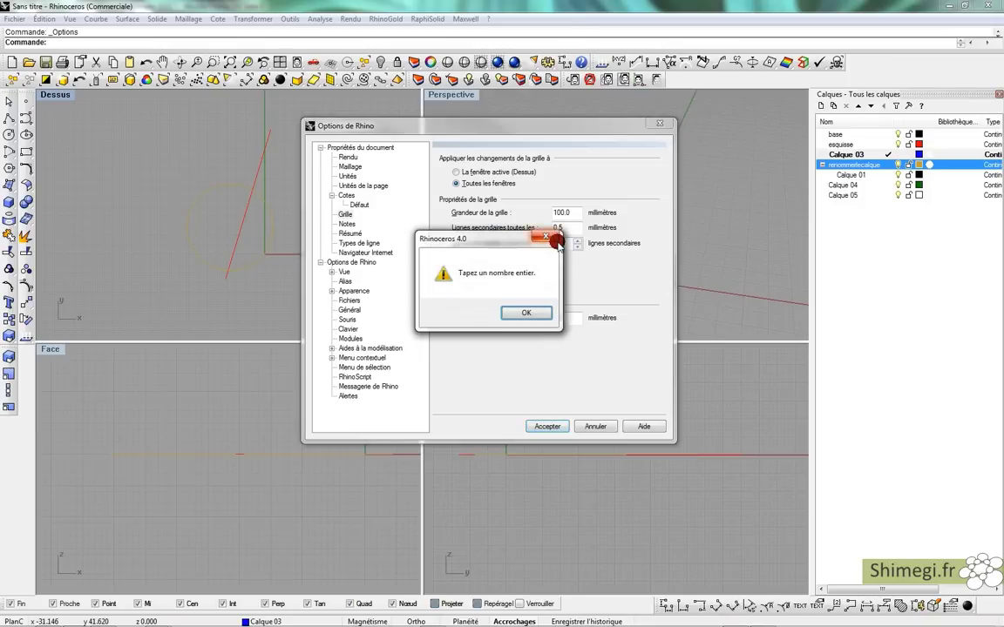
{"action": "key", "text": "Return"}
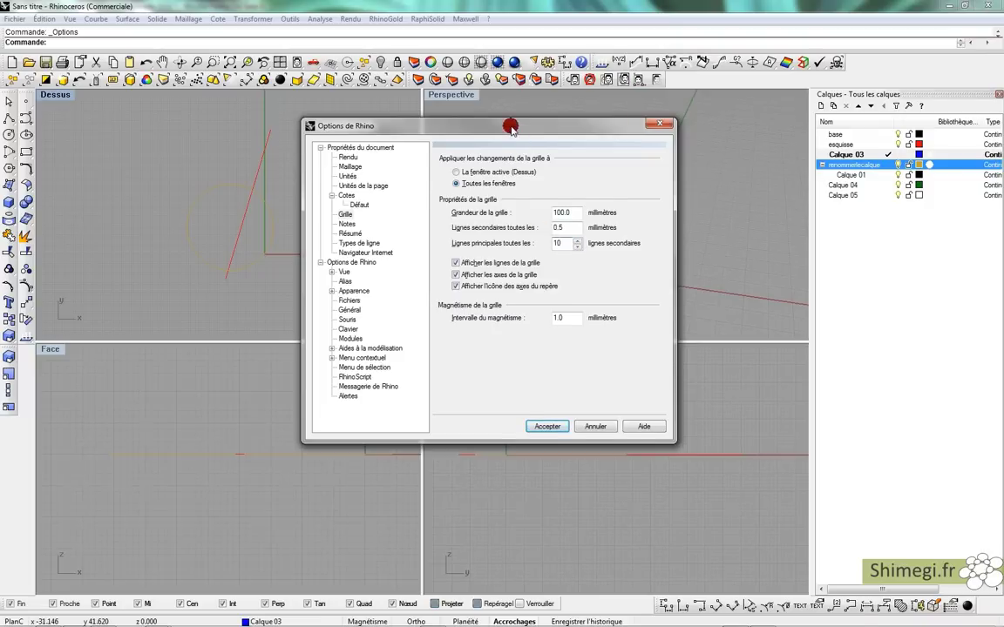
{"action": "left_click_drag", "start_coordinate": [463, 124], "coordinate": [425, 120]}
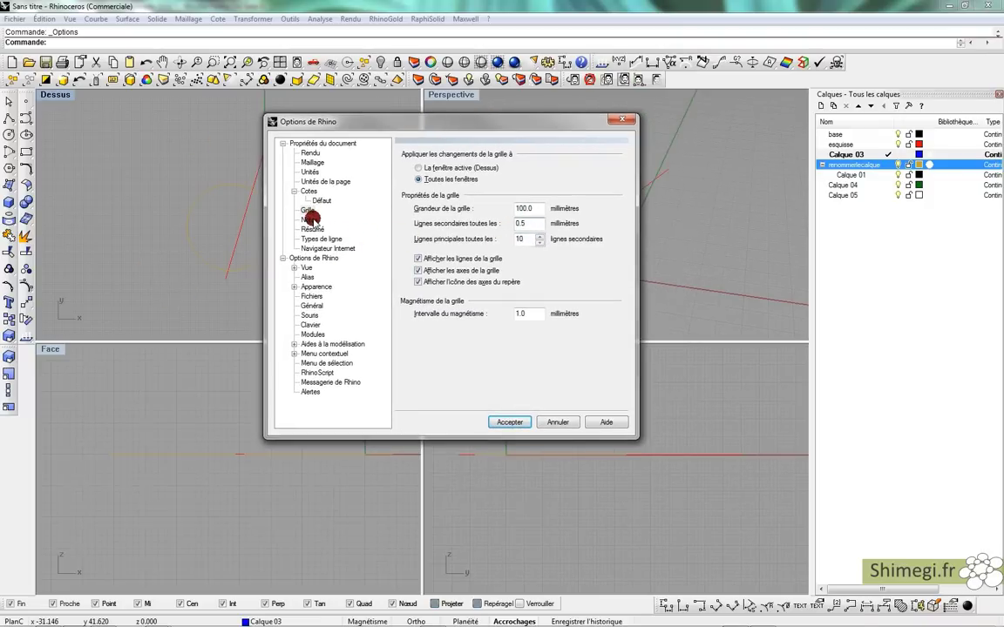
Review the document's Notes, Résumé, Types de ligne and Navigateur Internet properties.
{"action": "left_click", "coordinate": [309, 219]}
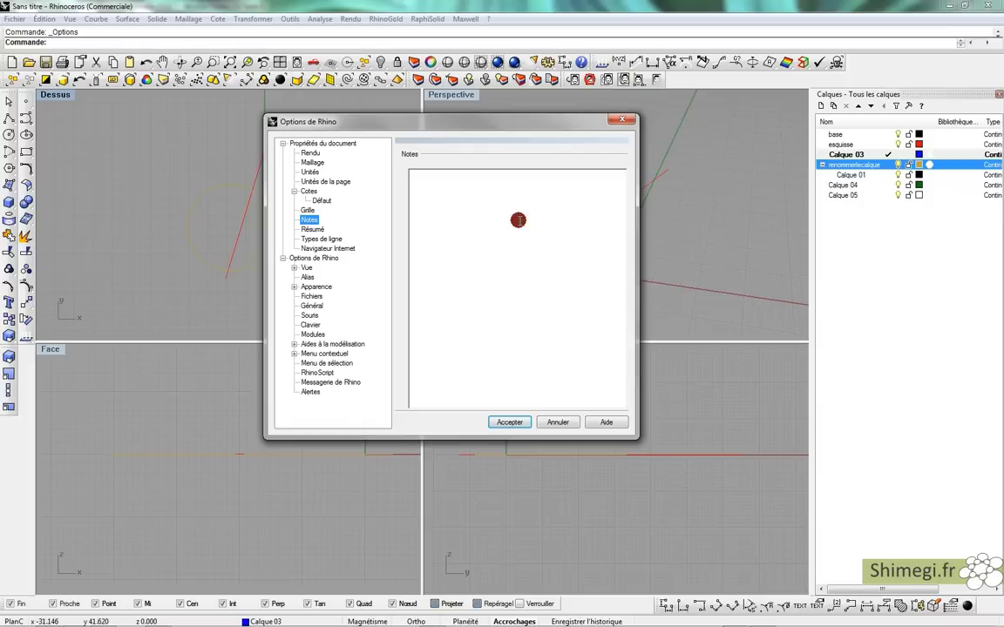
{"action": "left_click", "coordinate": [312, 229]}
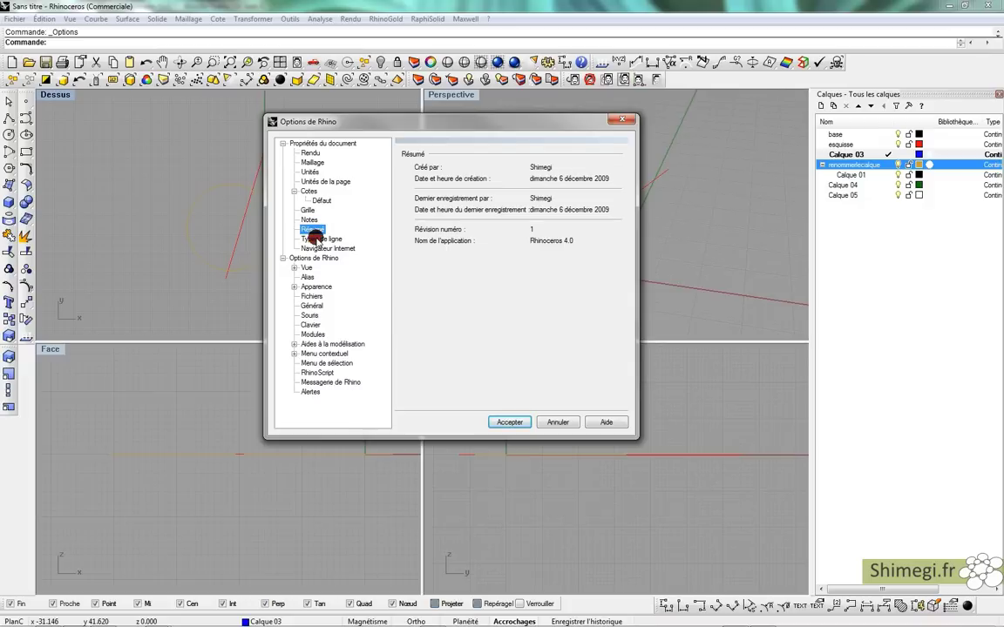
{"action": "left_click", "coordinate": [318, 238]}
{"action": "left_click", "coordinate": [318, 248]}
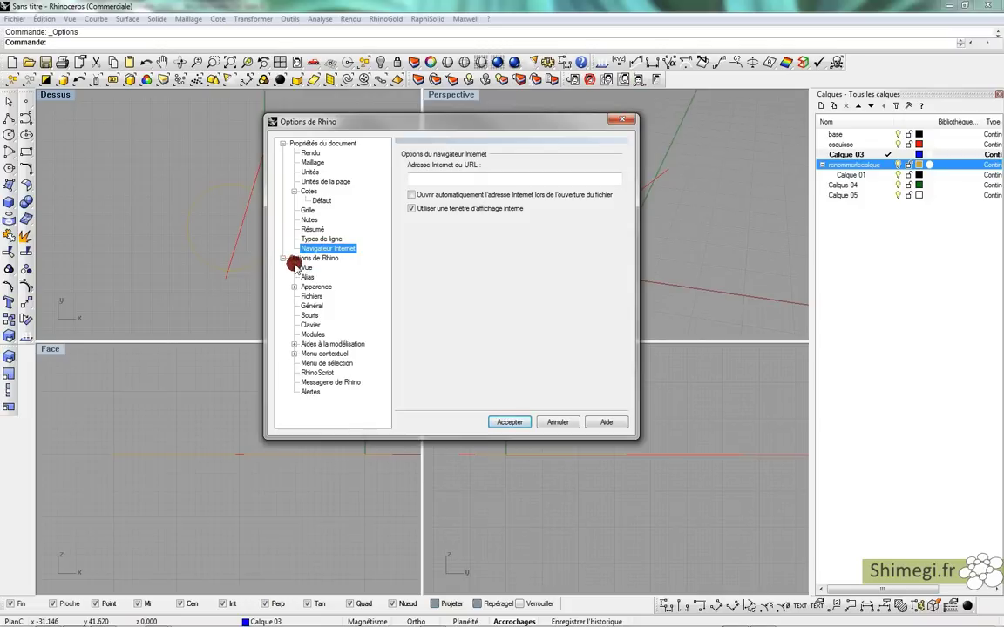
Review the Rhino options for Vue, Spaceball and the command Alias list.
{"action": "left_click", "coordinate": [292, 259]}
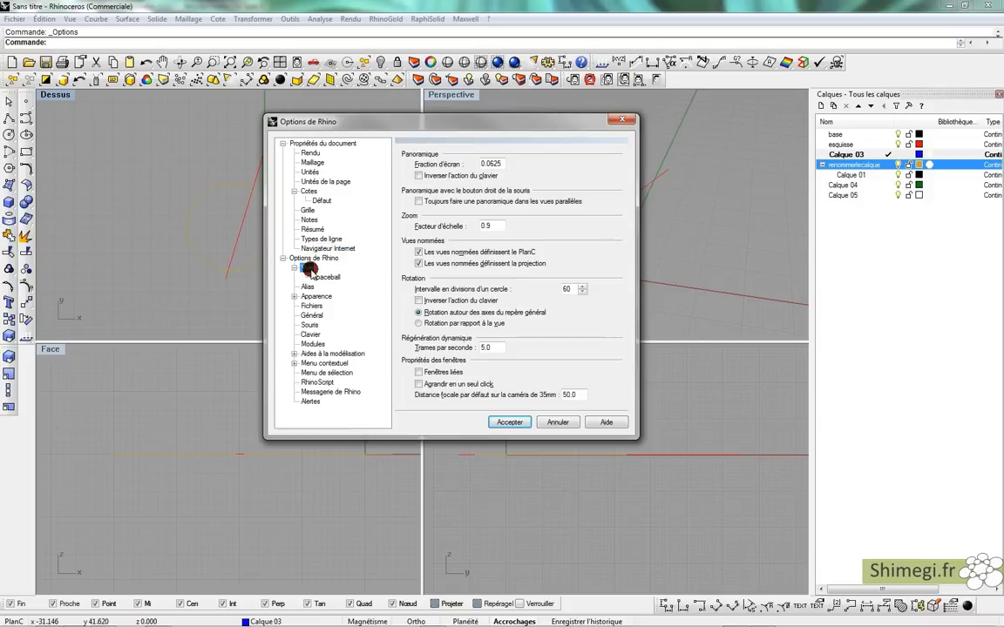
{"action": "left_click", "coordinate": [323, 277]}
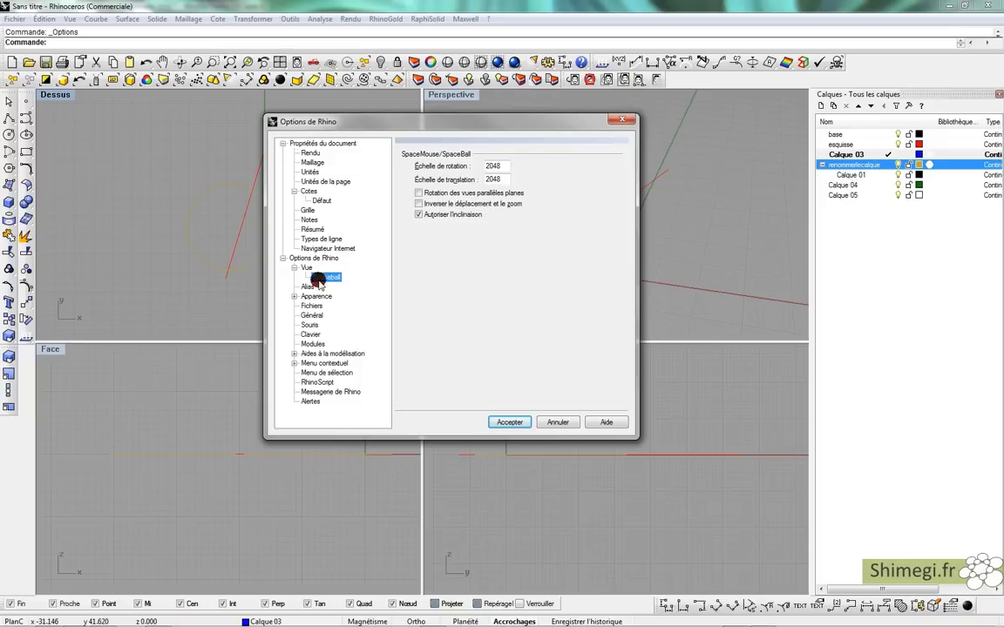
{"action": "left_click", "coordinate": [307, 287]}
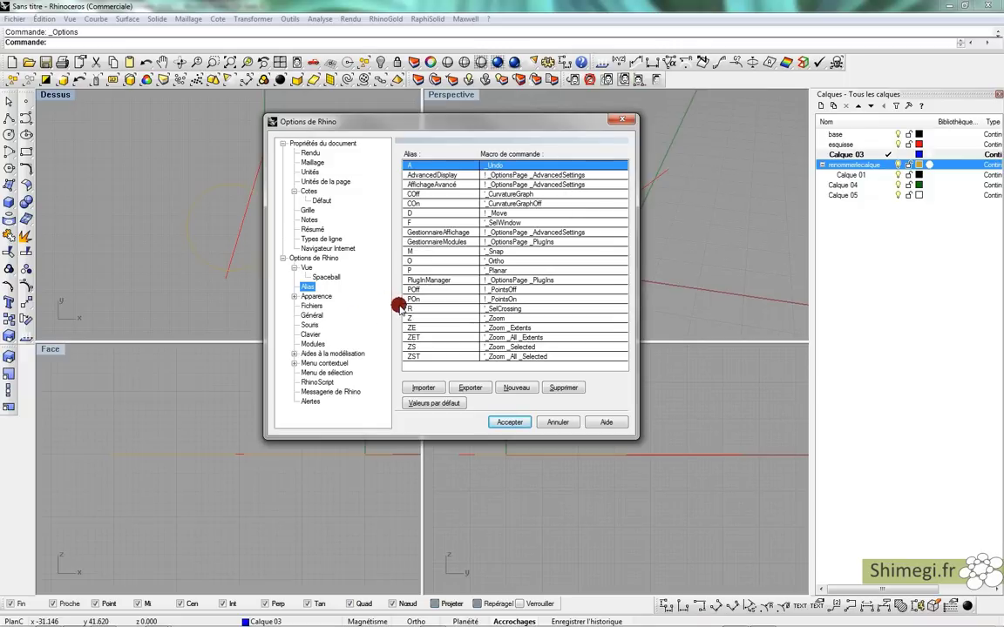
In the Apparence colour settings, try a red viewport background, and restore the default colours.
{"action": "left_click", "coordinate": [315, 296]}
{"action": "left_click", "coordinate": [322, 305]}
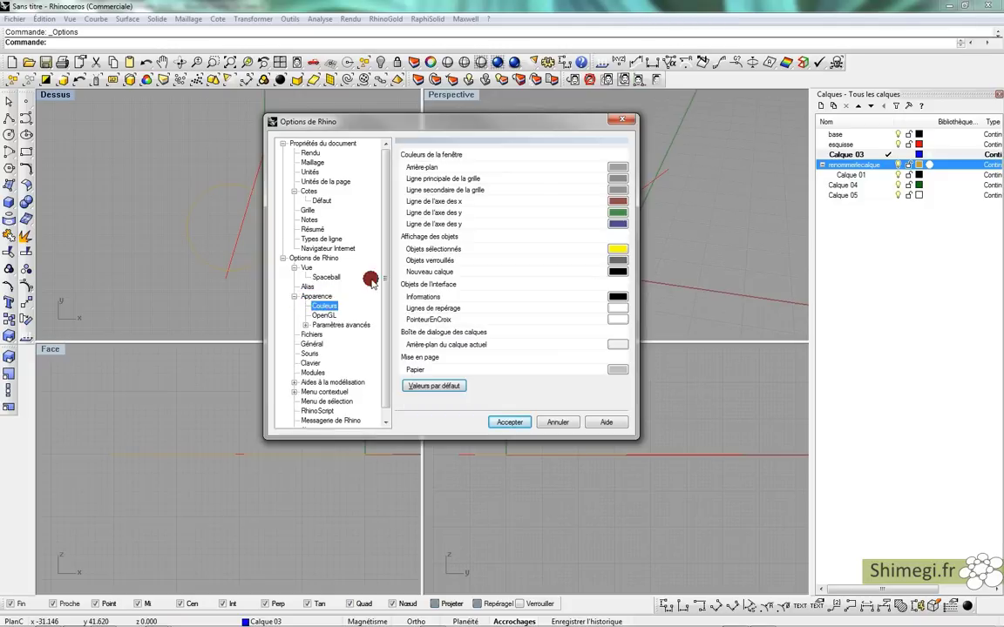
{"action": "scroll", "coordinate": [385, 285], "scroll_direction": "down", "scroll_amount": 1}
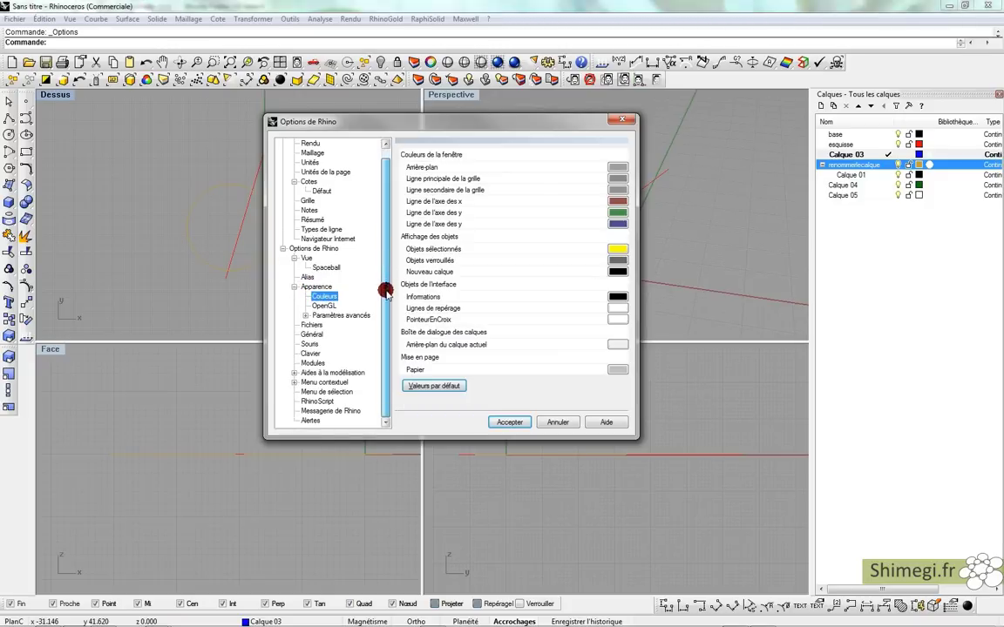
{"action": "left_click", "coordinate": [619, 164]}
{"action": "left_click", "coordinate": [463, 223]}
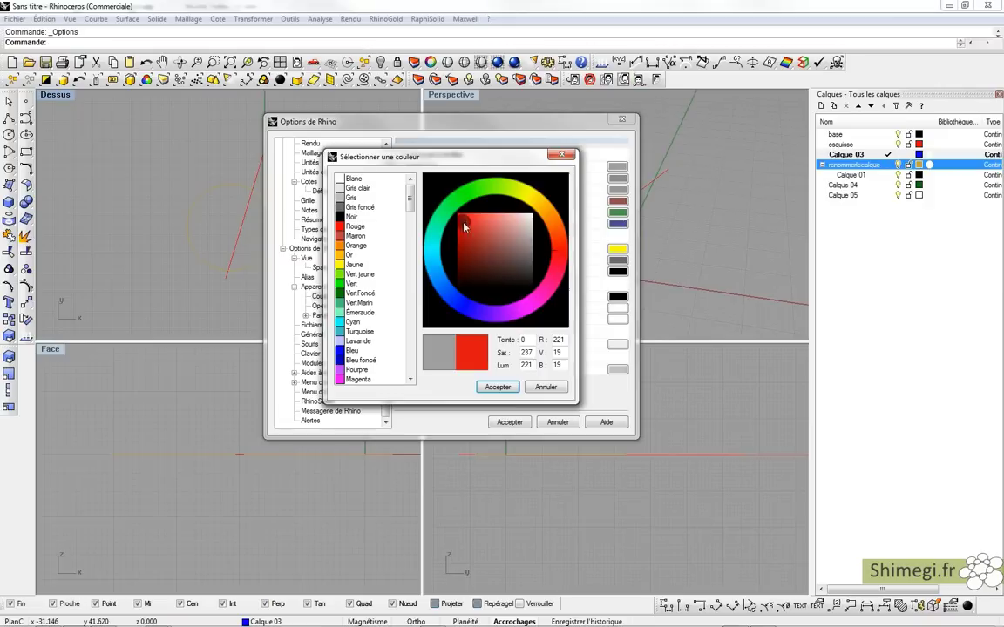
{"action": "left_click", "coordinate": [497, 387]}
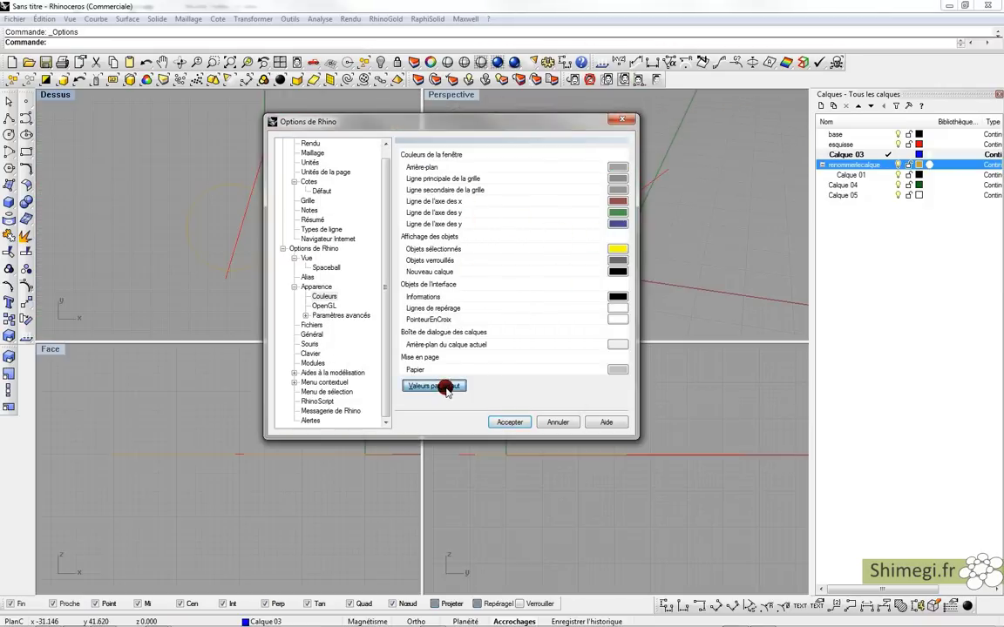
{"action": "left_click", "coordinate": [440, 383]}
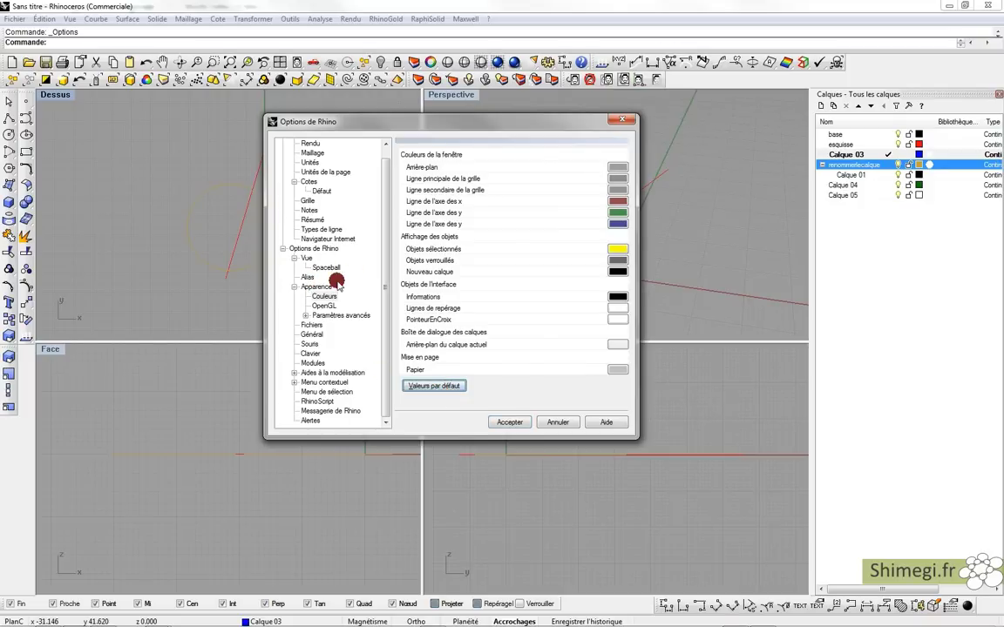
Review the OpenGL options and the advanced display settings of the Filaire, Rendu, Semi-transparent and Rayons X modes.
{"action": "left_click", "coordinate": [325, 305]}
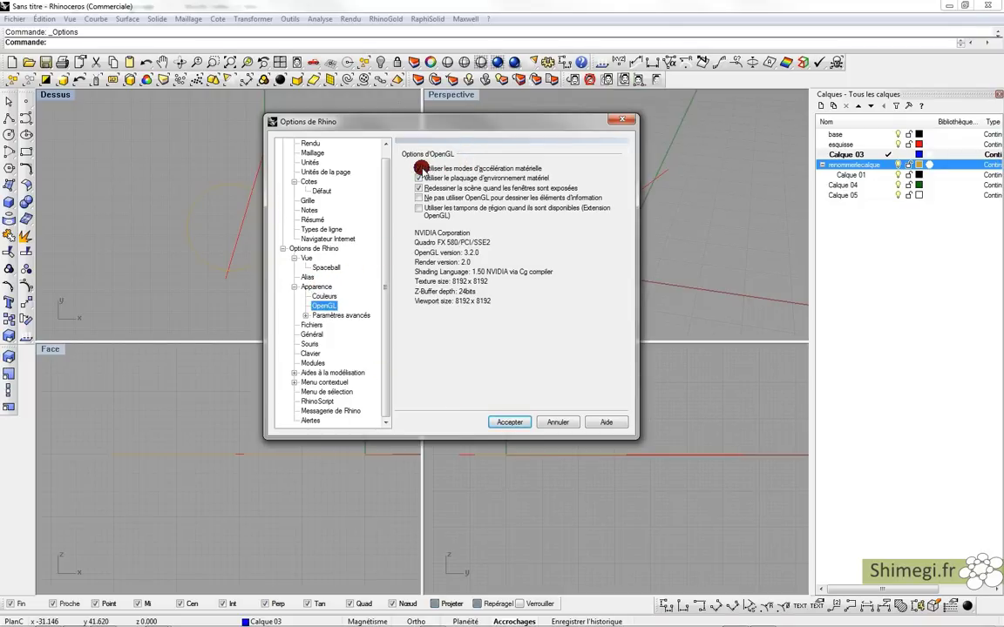
{"action": "left_click", "coordinate": [349, 315]}
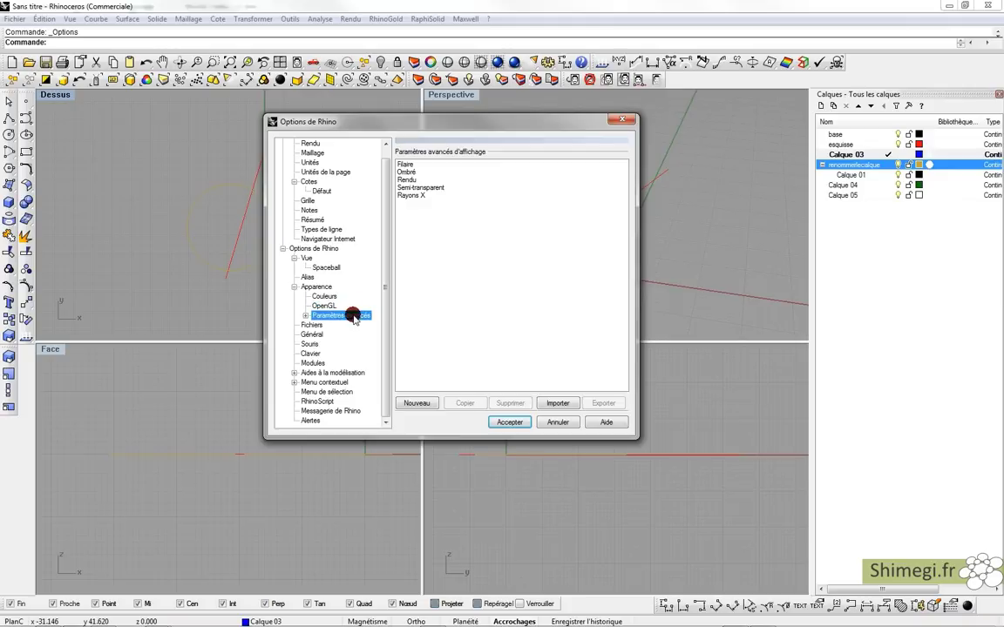
{"action": "left_click", "coordinate": [306, 315]}
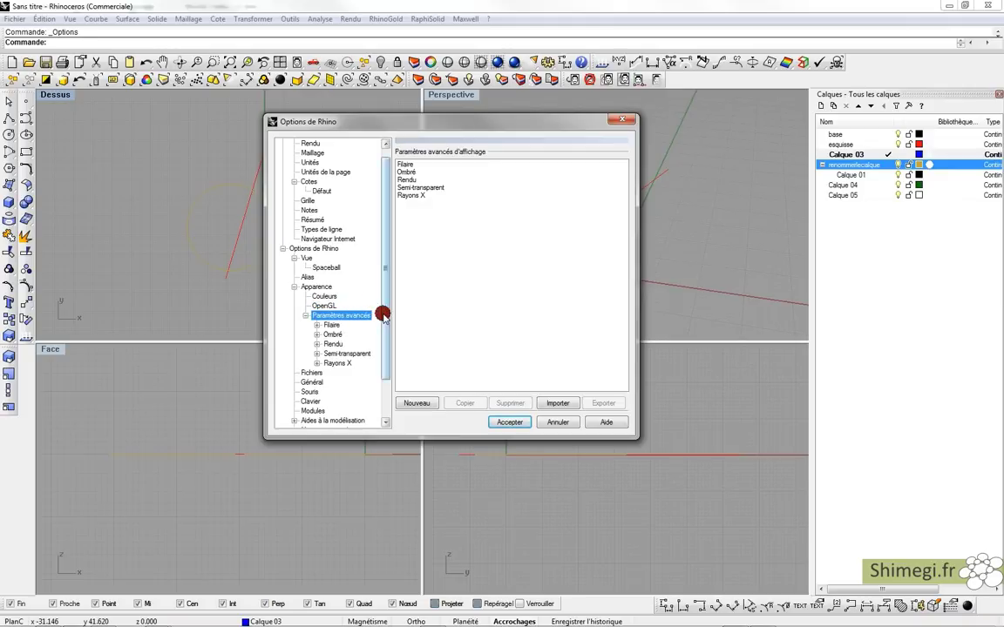
{"action": "left_click_drag", "start_coordinate": [383, 315], "coordinate": [382, 342]}
{"action": "left_click", "coordinate": [324, 287]}
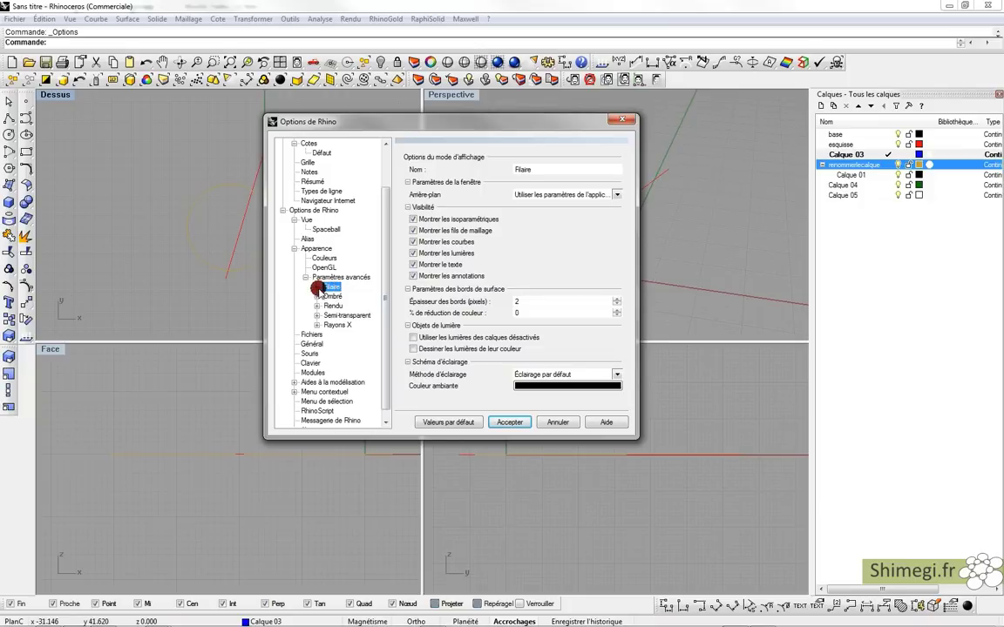
{"action": "left_click", "coordinate": [317, 288]}
{"action": "left_click", "coordinate": [334, 335]}
{"action": "left_click", "coordinate": [345, 344]}
{"action": "left_click", "coordinate": [337, 353]}
{"action": "left_click_drag", "start_coordinate": [385, 321], "coordinate": [386, 383]}
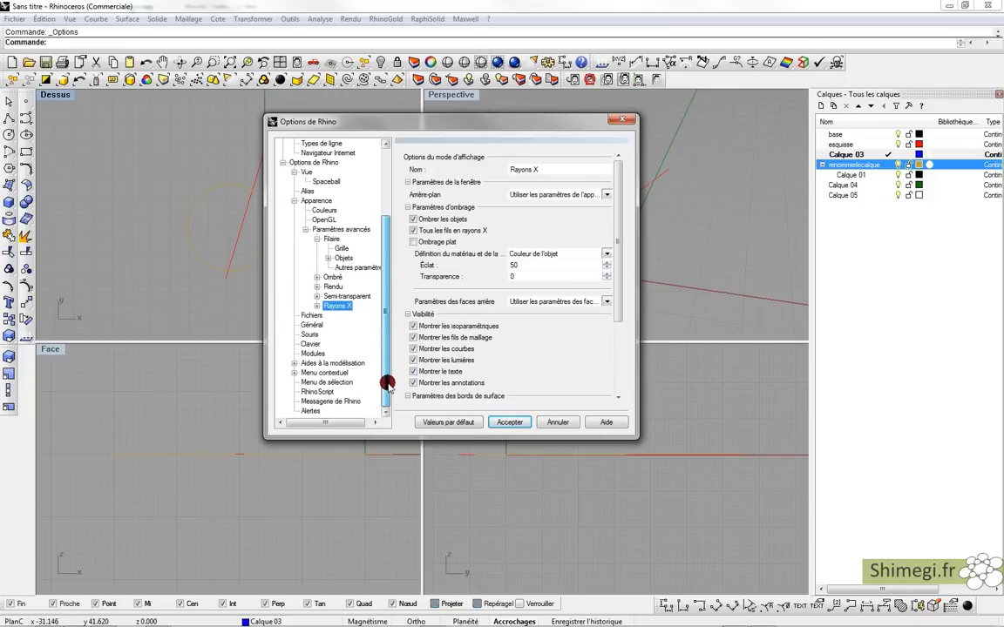
Review the Fichiers, Général, Souris and Clavier options, including autosave and the function-key macros.
{"action": "left_click", "coordinate": [311, 316]}
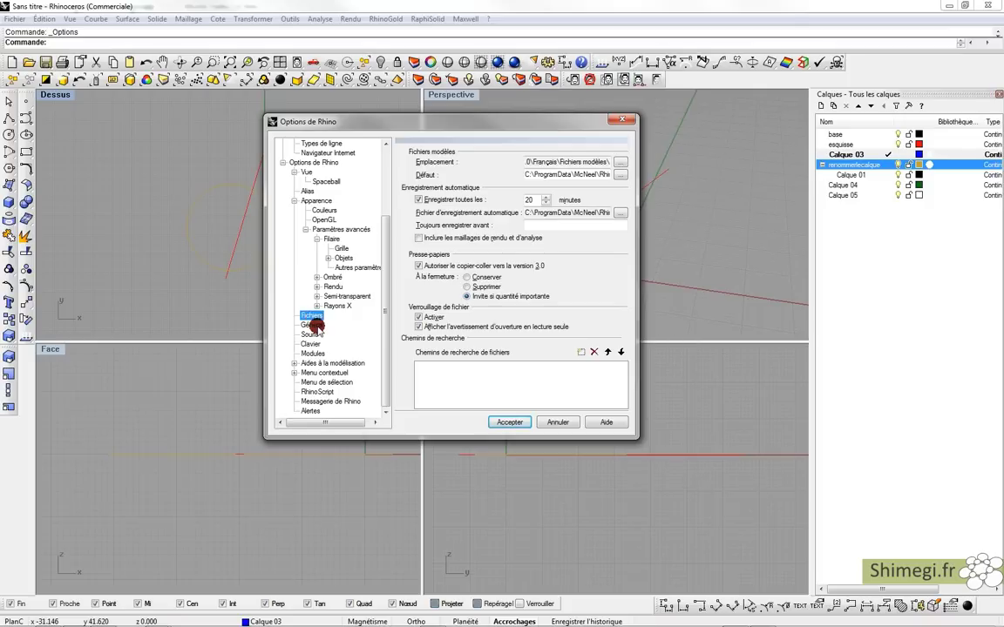
{"action": "left_click", "coordinate": [313, 325]}
{"action": "left_click", "coordinate": [312, 335]}
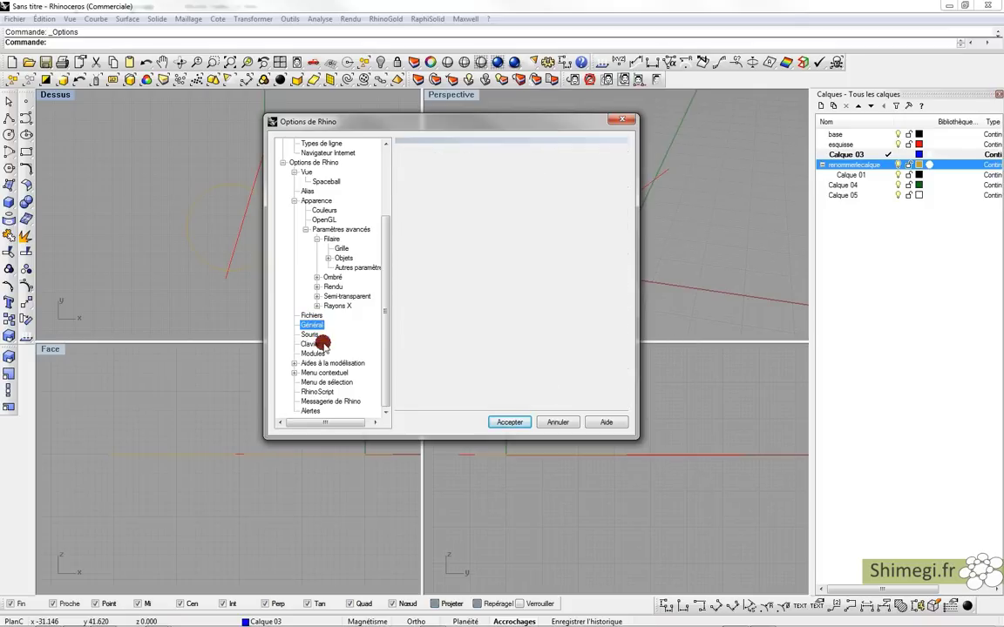
{"action": "left_click", "coordinate": [314, 344]}
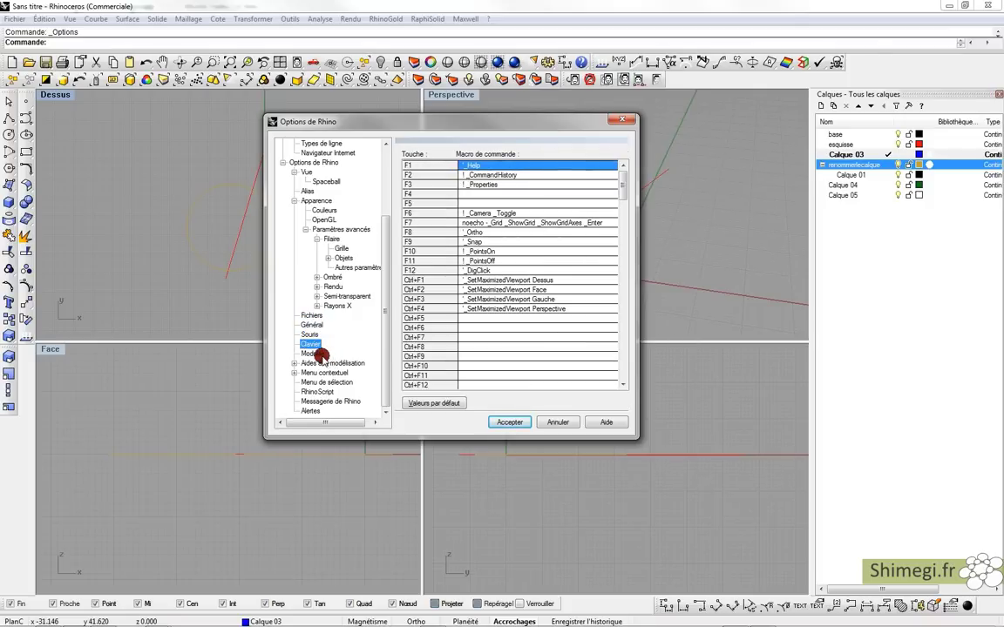
Examine the list of plug-ins and its columns in the Modules options.
{"action": "left_click", "coordinate": [315, 354]}
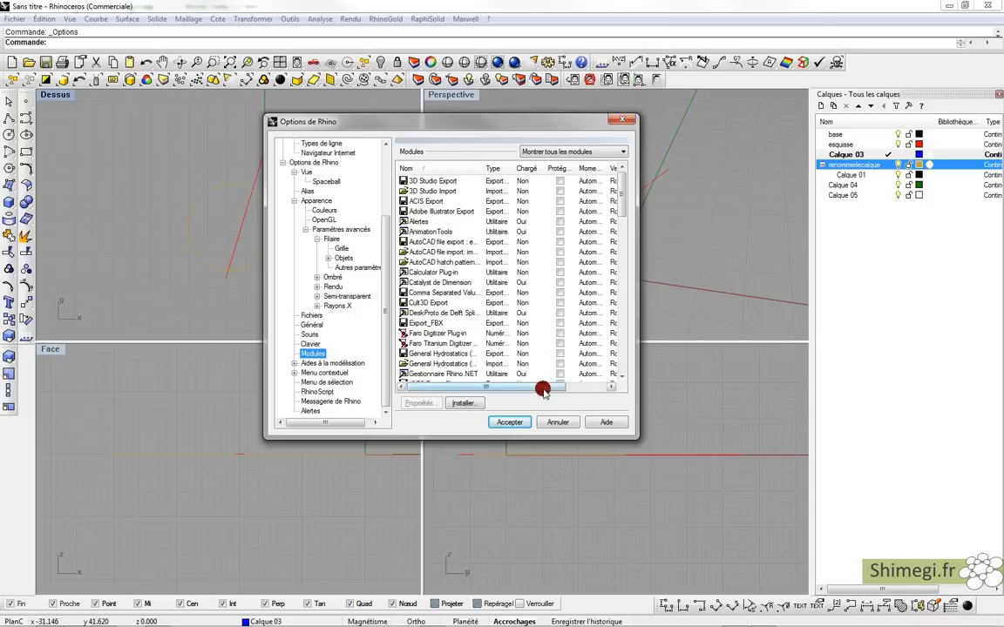
{"action": "left_click", "coordinate": [600, 385]}
{"action": "left_click_drag", "start_coordinate": [587, 385], "coordinate": [524, 392]}
{"action": "mouse_move", "coordinate": [617, 197]}
{"action": "left_mouse_down"}
{"action": "mouse_move", "coordinate": [623, 378]}
{"action": "mouse_move", "coordinate": [618, 194]}
{"action": "left_mouse_up"}
{"action": "left_click_drag", "start_coordinate": [574, 384], "coordinate": [415, 392]}
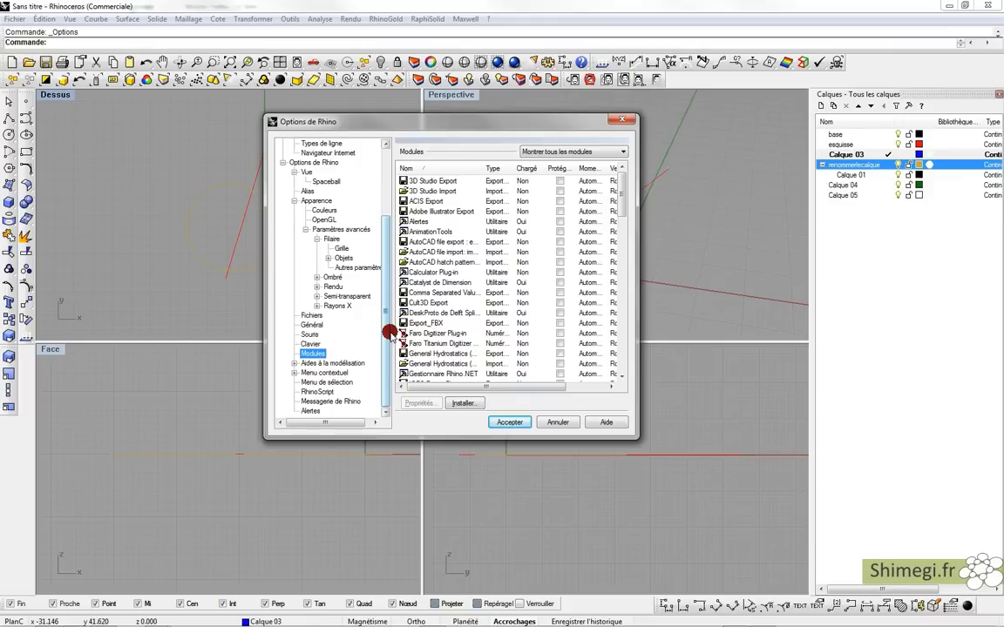
Review the Aides à la modélisation options, including Déplacement par intervalles, the grid snap and the Ortho snap angle.
{"action": "left_click", "coordinate": [294, 362]}
{"action": "scroll", "coordinate": [385, 290], "scroll_direction": "down", "scroll_amount": 1}
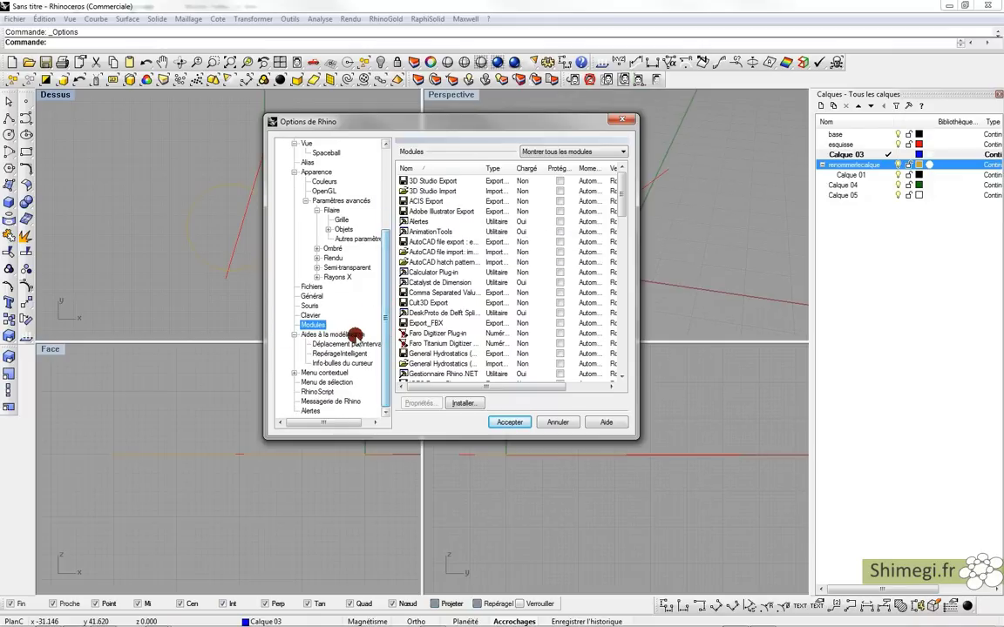
{"action": "left_click", "coordinate": [348, 335]}
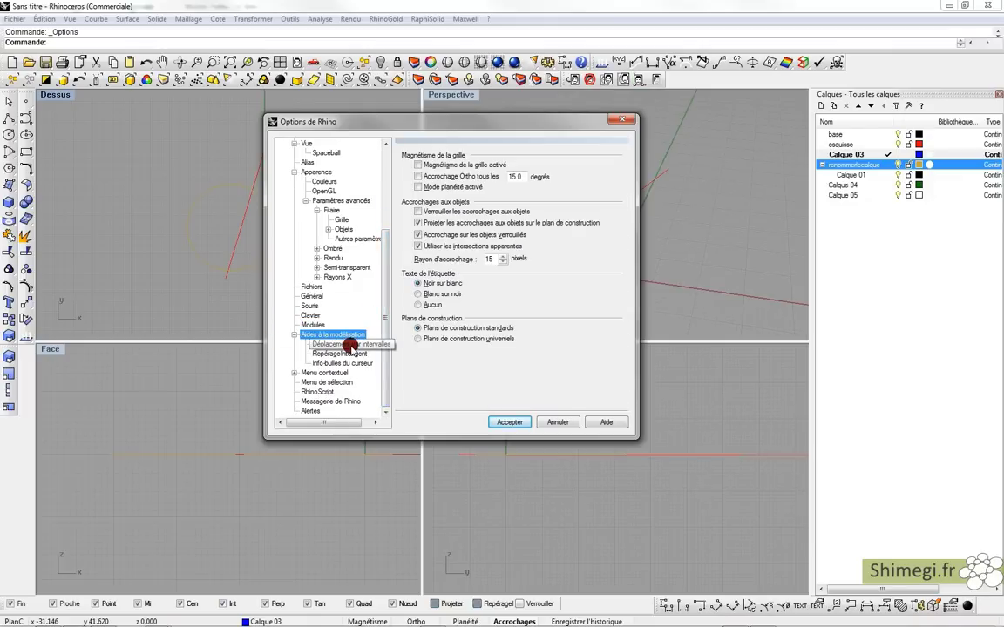
{"action": "left_click", "coordinate": [348, 344]}
{"action": "left_click", "coordinate": [340, 335]}
{"action": "left_click", "coordinate": [417, 165]}
{"action": "double_click", "coordinate": [514, 175]}
{"action": "left_click_drag", "start_coordinate": [511, 176], "coordinate": [504, 176]}
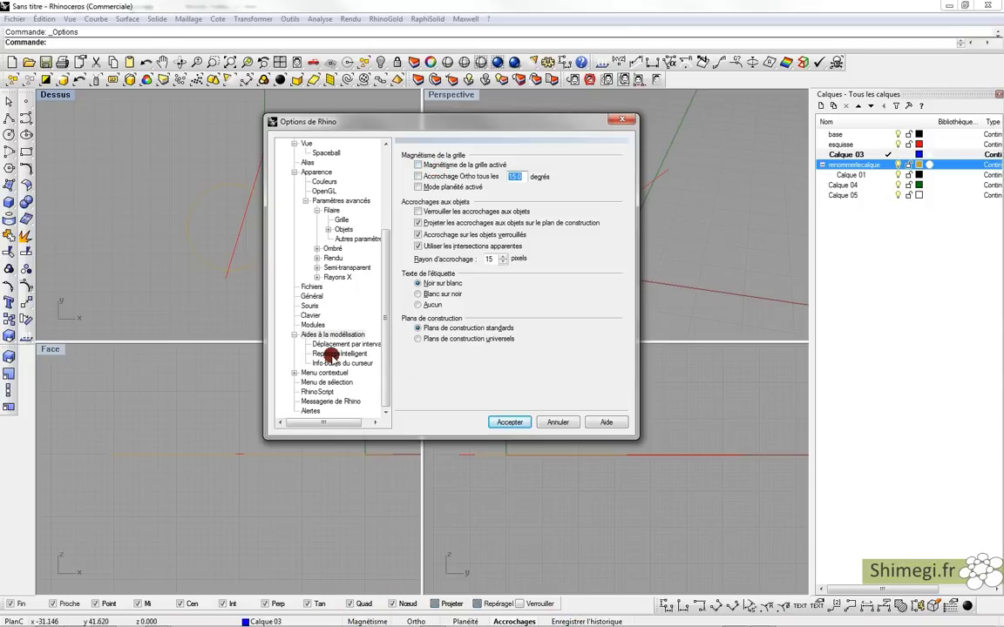
Review the RepérageIntelligent options, including the point activation delay, and the Info-bulles du curseur settings.
{"action": "left_click", "coordinate": [345, 353]}
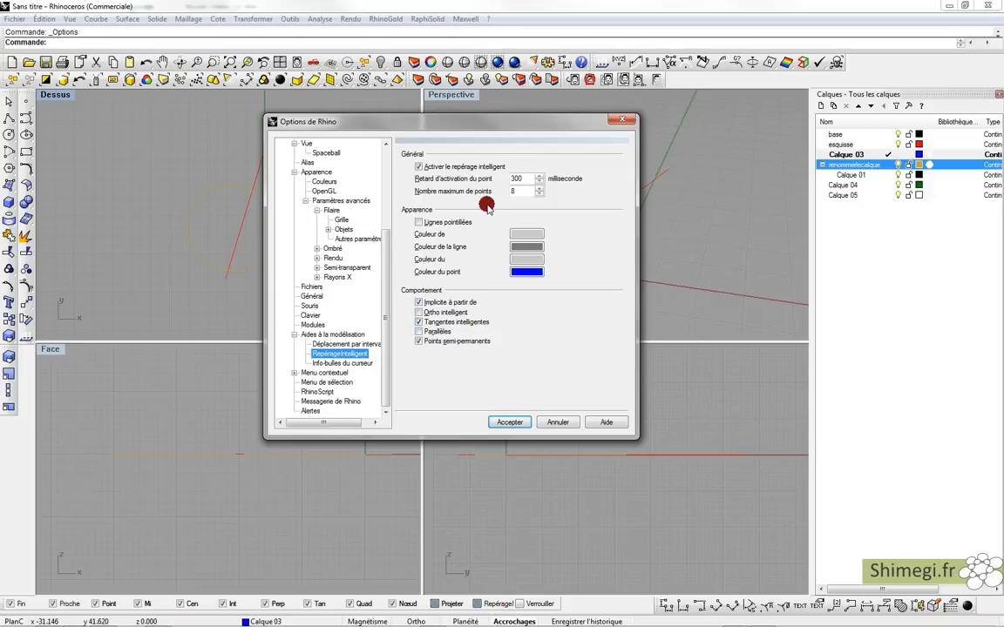
{"action": "double_click", "coordinate": [528, 178]}
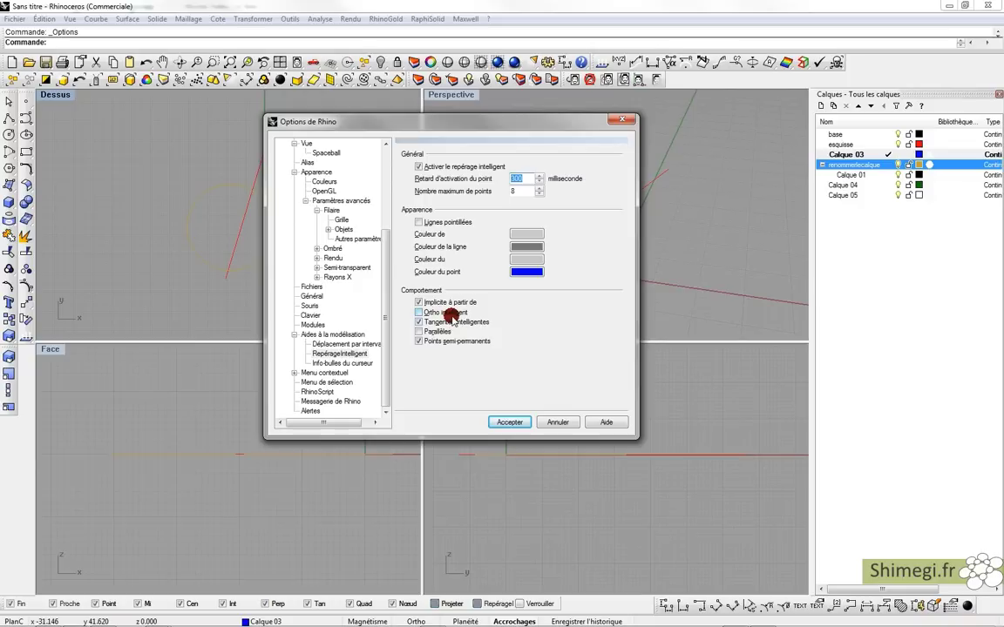
{"action": "left_click", "coordinate": [344, 363]}
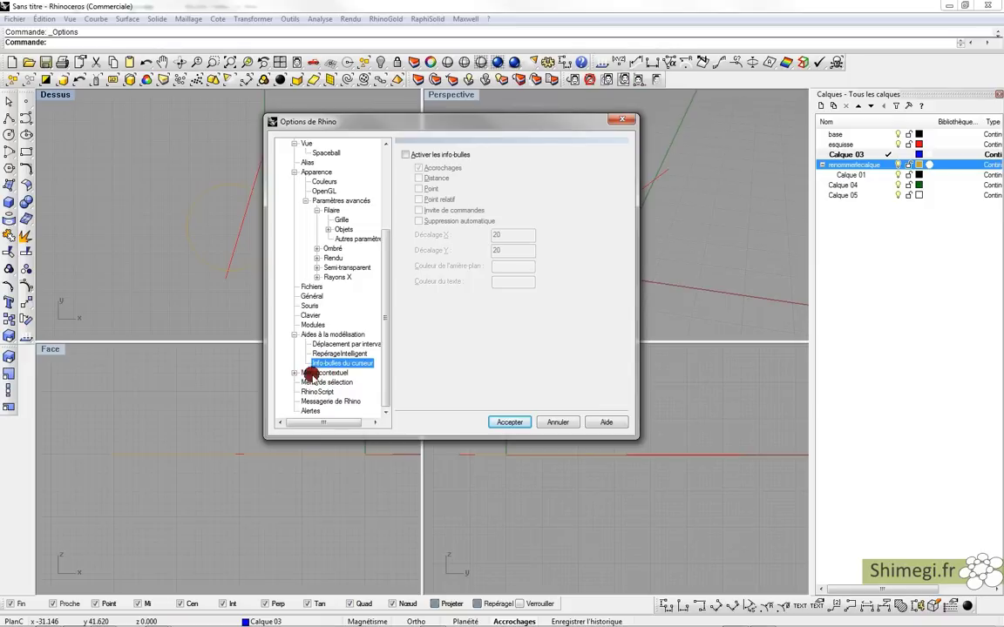
Review the Menu contextuel options together with their Menu Point de contrôle and Menu Objet pages.
{"action": "left_click", "coordinate": [295, 373]}
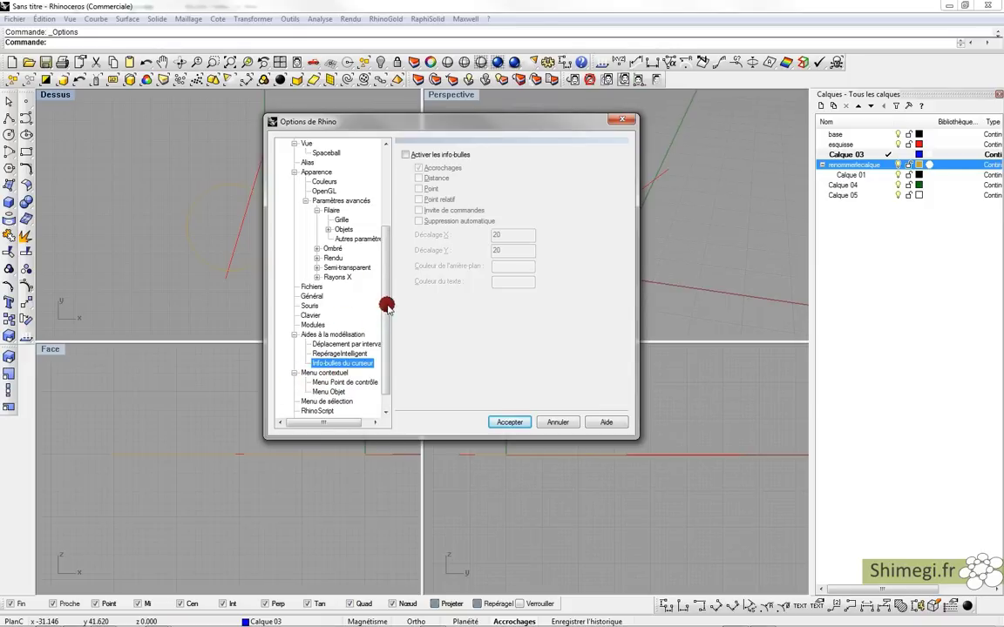
{"action": "left_click_drag", "start_coordinate": [385, 305], "coordinate": [387, 349]}
{"action": "left_click", "coordinate": [338, 360]}
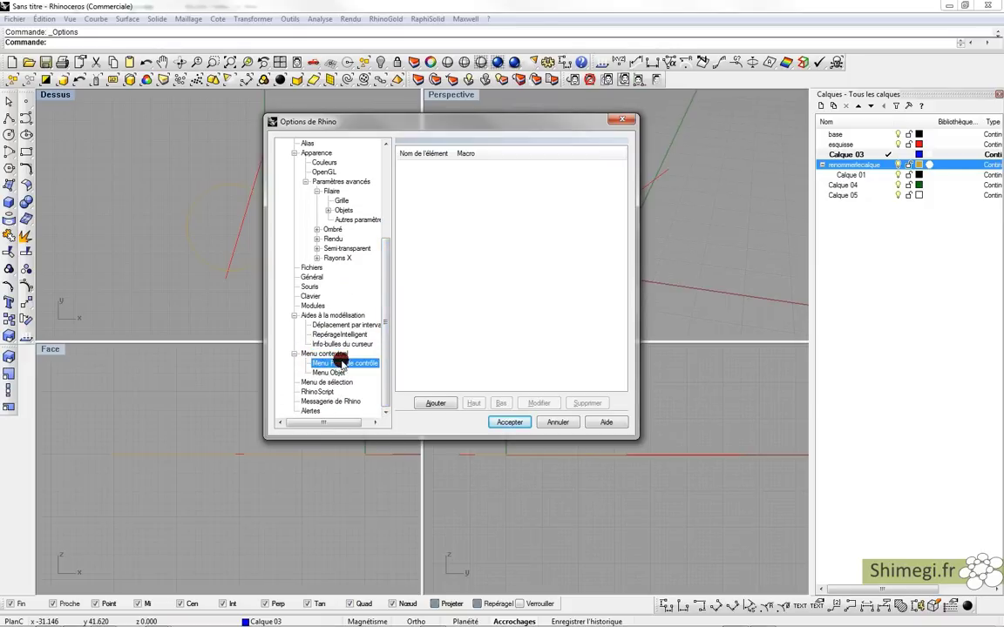
{"action": "left_click", "coordinate": [336, 374]}
{"action": "left_click", "coordinate": [324, 354]}
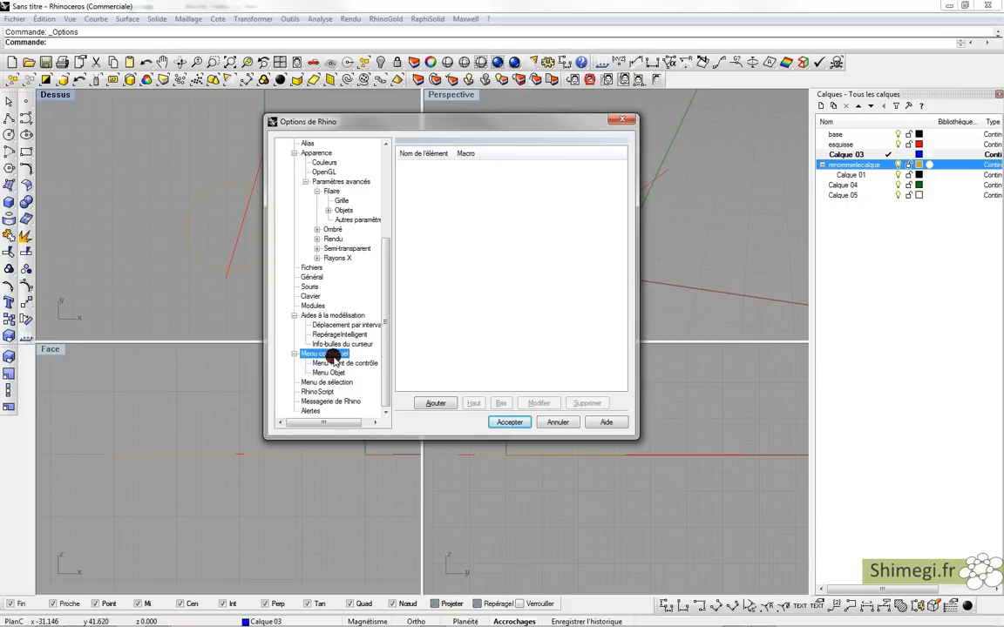
Review the Menu de sélection, RhinoScript, Messagerie de Rhino and Alertes options, and accept the options dialog.
{"action": "left_click", "coordinate": [330, 383]}
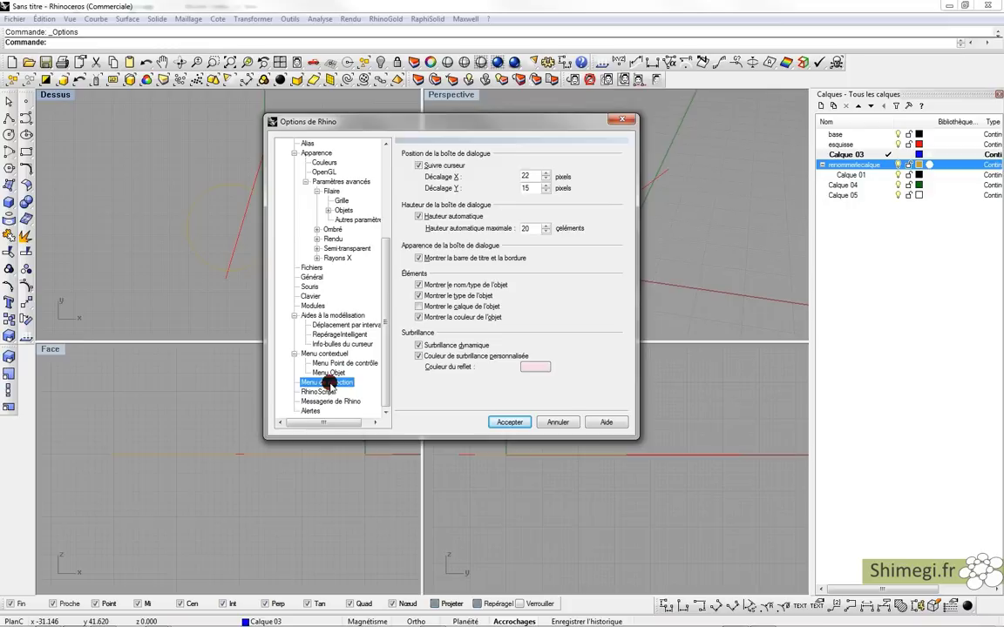
{"action": "left_click", "coordinate": [321, 392]}
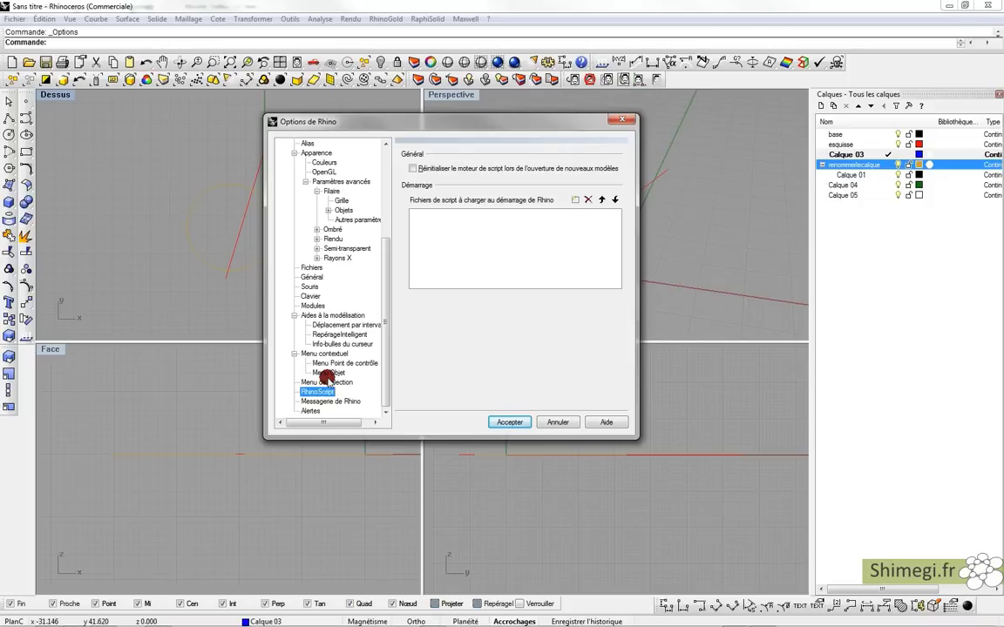
{"action": "left_click", "coordinate": [334, 401]}
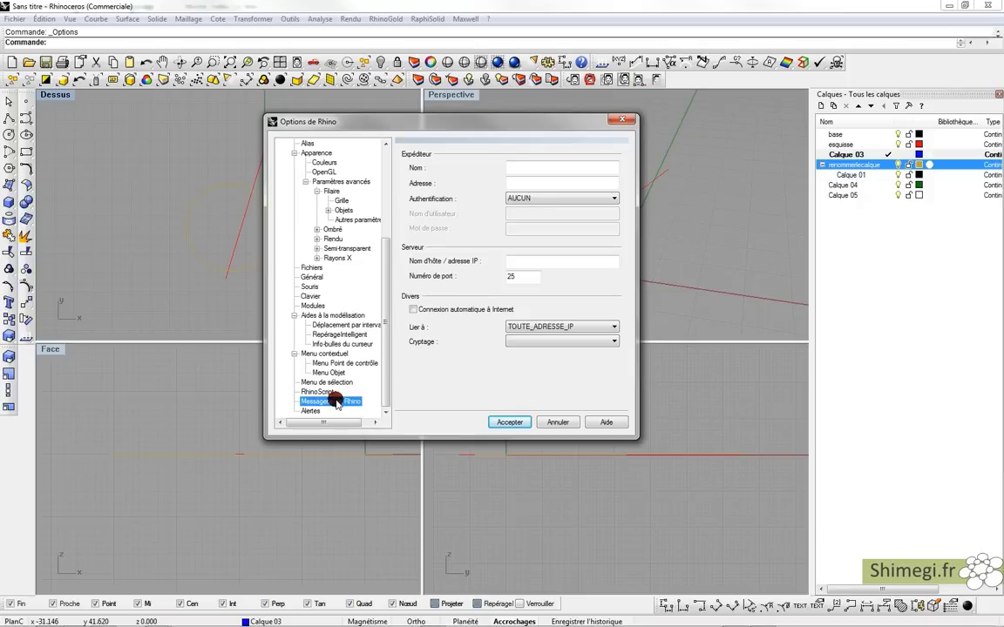
{"action": "left_click", "coordinate": [312, 411]}
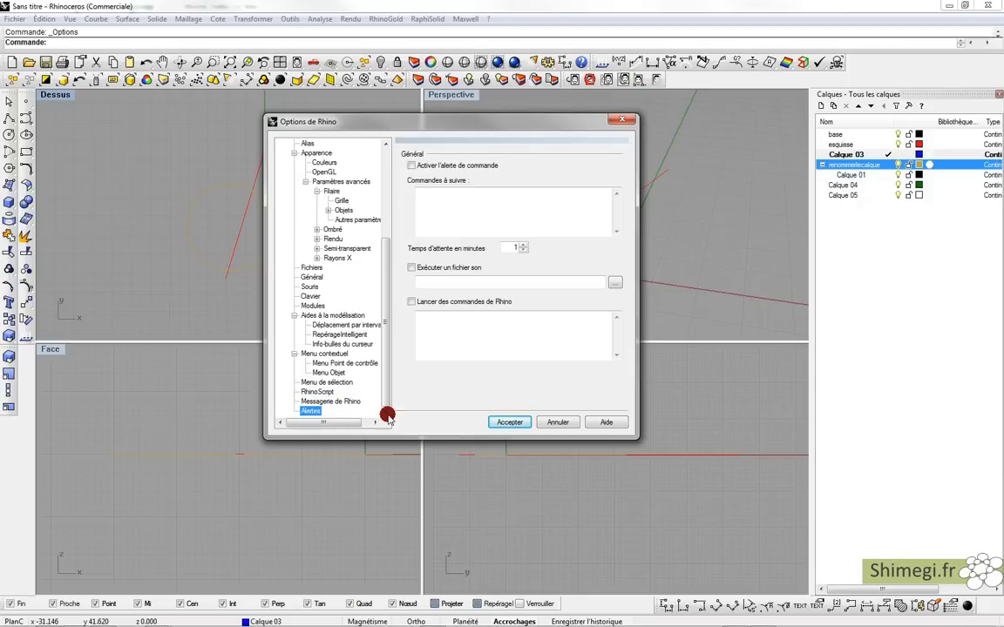
{"action": "left_click", "coordinate": [510, 422]}
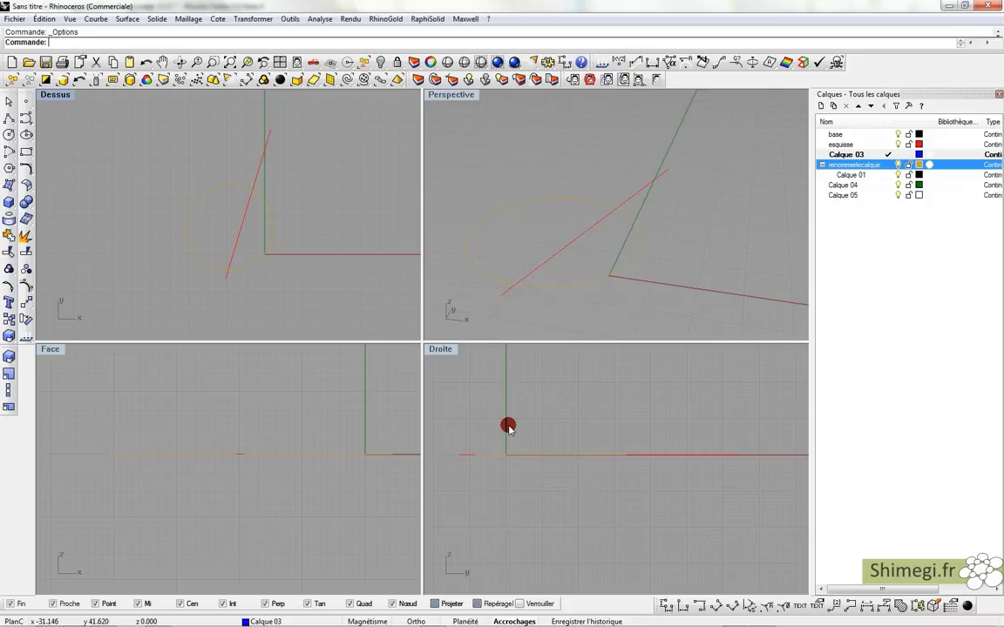
Delete the circle and the line crossing it, and reset the viewports to the default four-view layout.
{"action": "left_click_drag", "start_coordinate": [600, 294], "coordinate": [440, 222]}
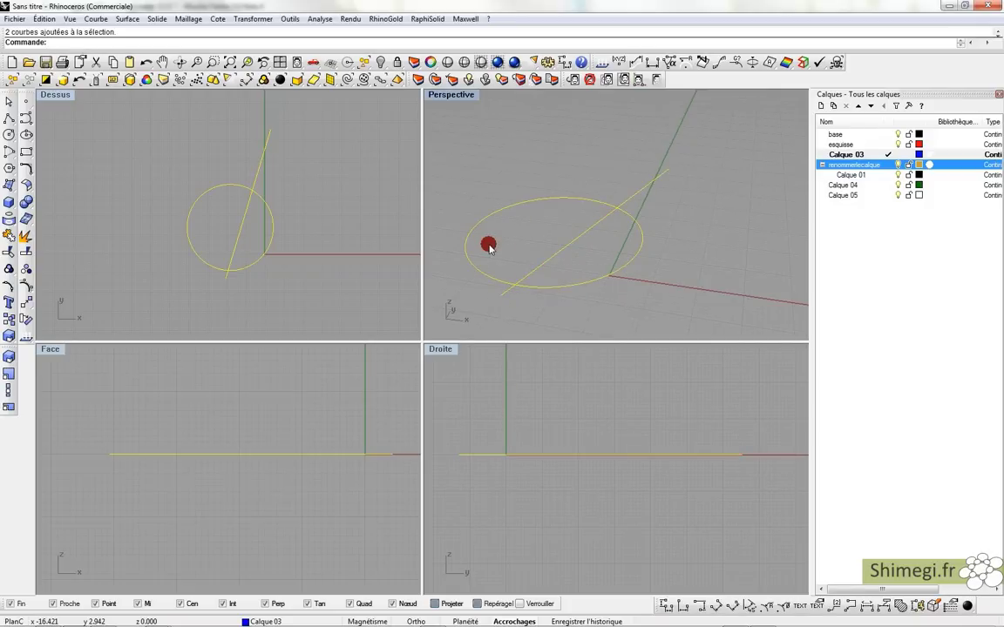
{"action": "key", "text": "Delete"}
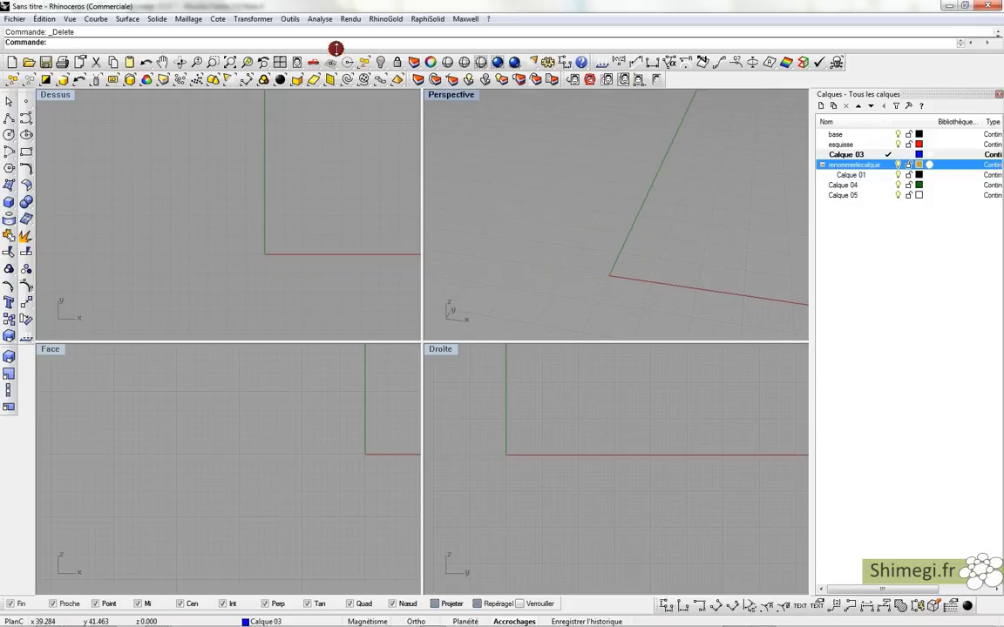
{"action": "left_click", "coordinate": [279, 62]}
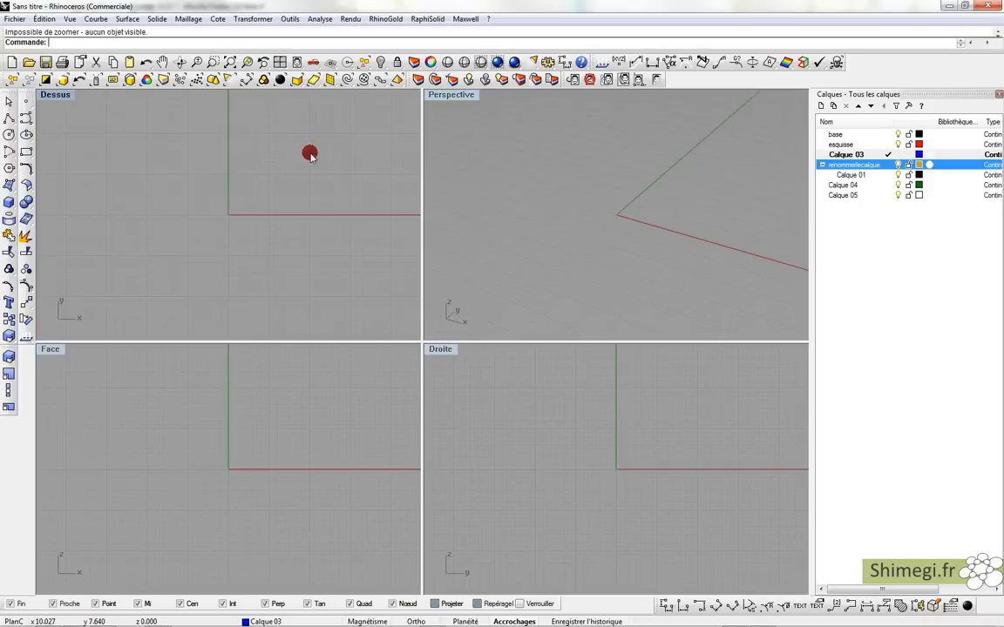
{"action": "right_click_drag", "start_coordinate": [510, 247], "coordinate": [507, 206]}
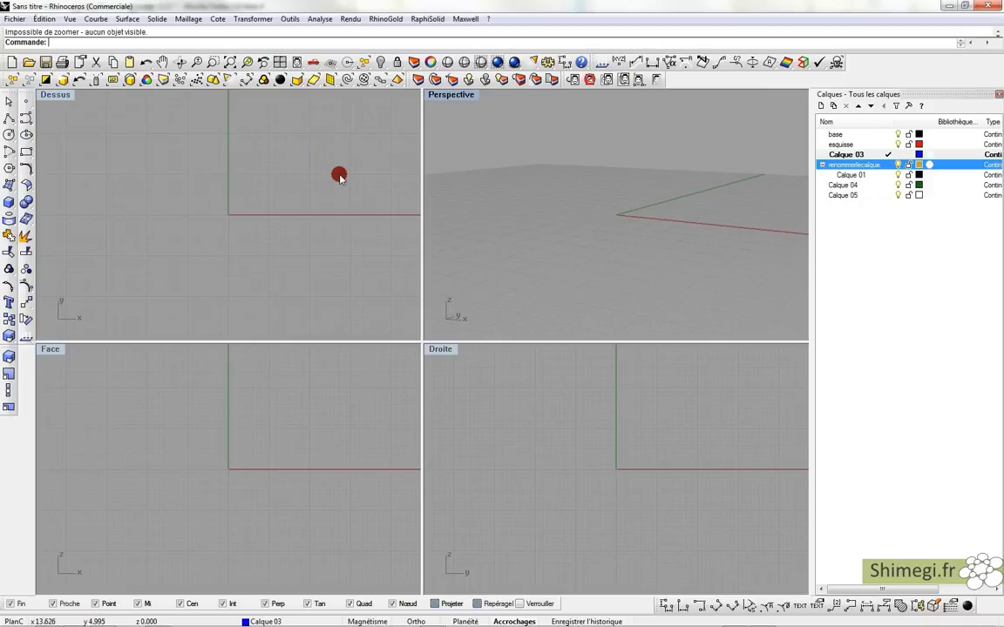
{"action": "right_click_drag", "start_coordinate": [543, 183], "coordinate": [600, 212]}
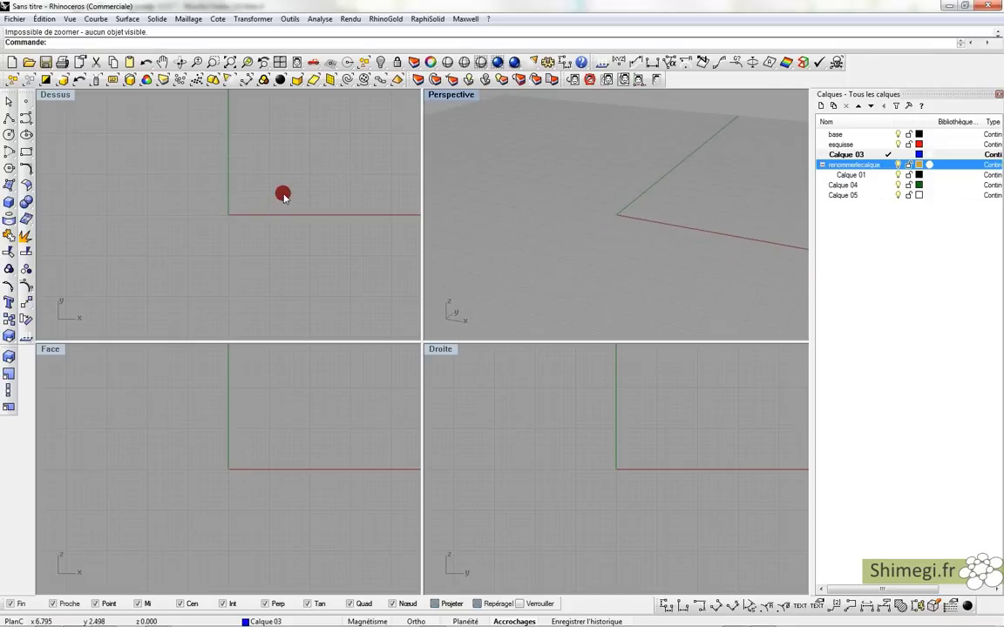
{"action": "right_click_drag", "start_coordinate": [506, 224], "coordinate": [488, 208]}
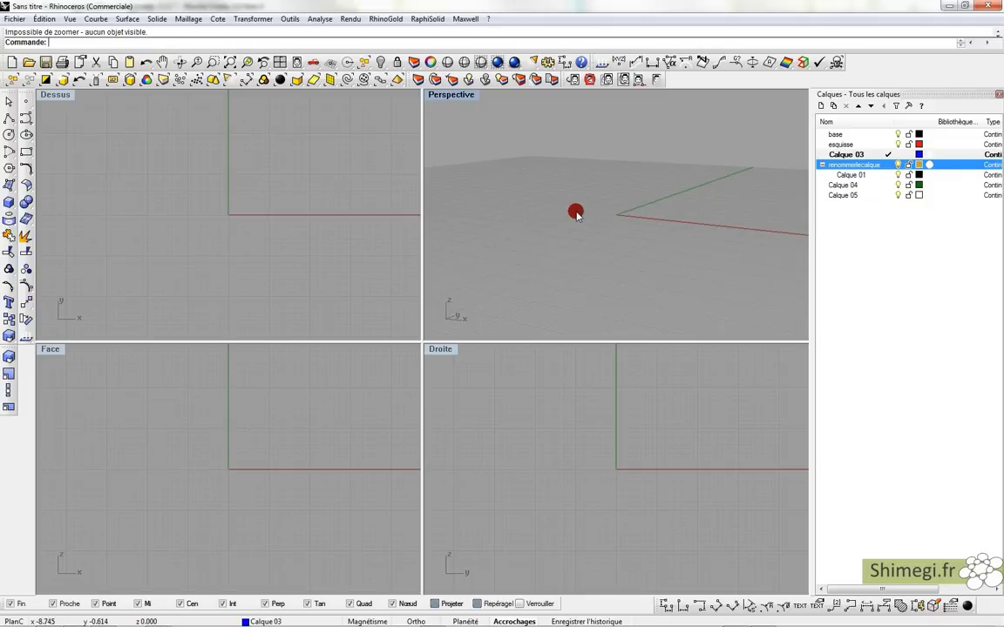
{"action": "right_click_drag", "start_coordinate": [575, 213], "coordinate": [699, 259]}
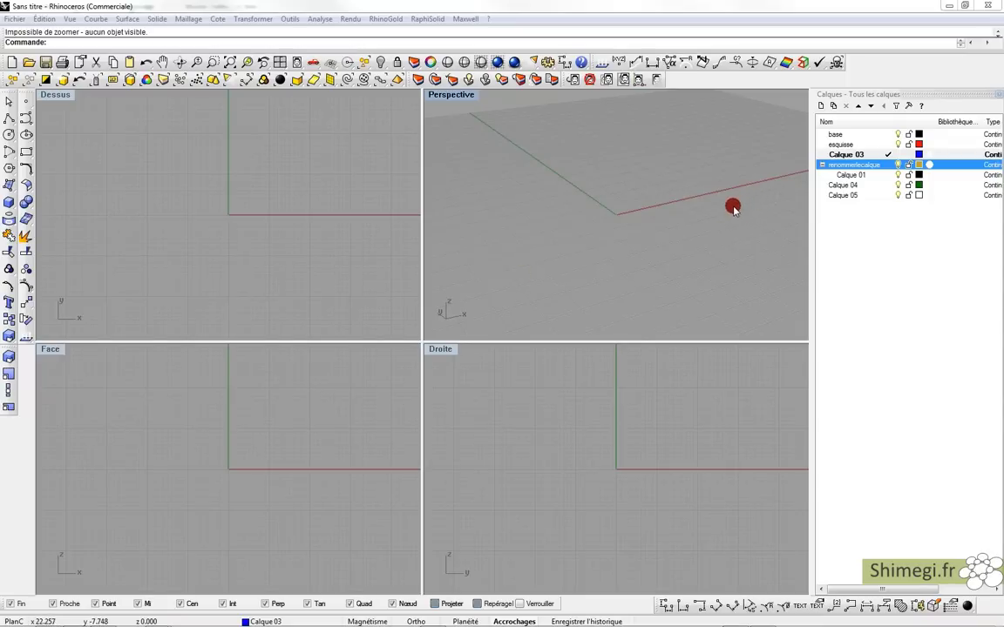
{"action": "right_click_drag", "start_coordinate": [665, 256], "coordinate": [547, 260]}
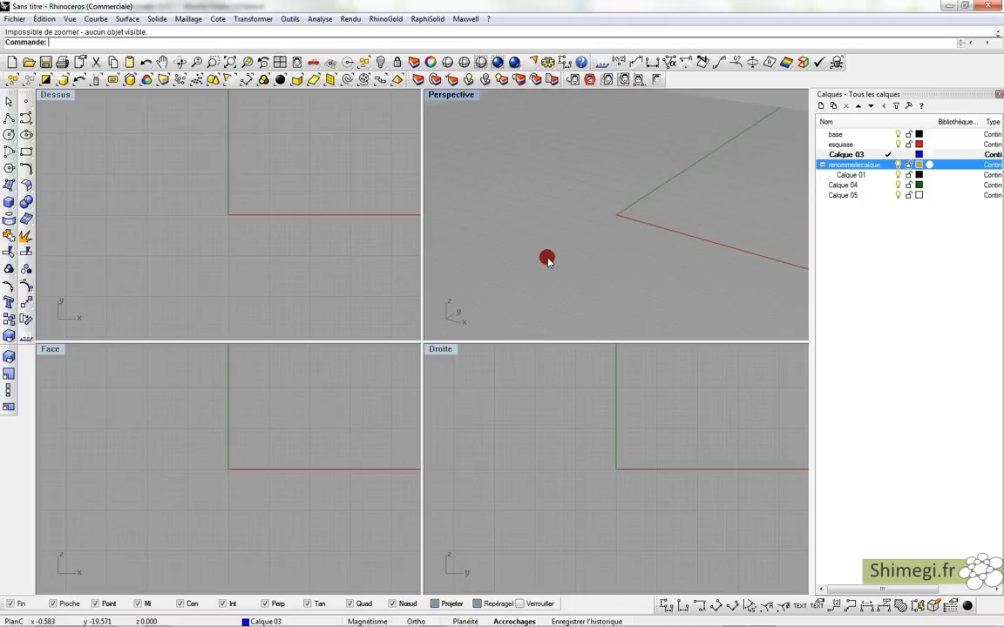